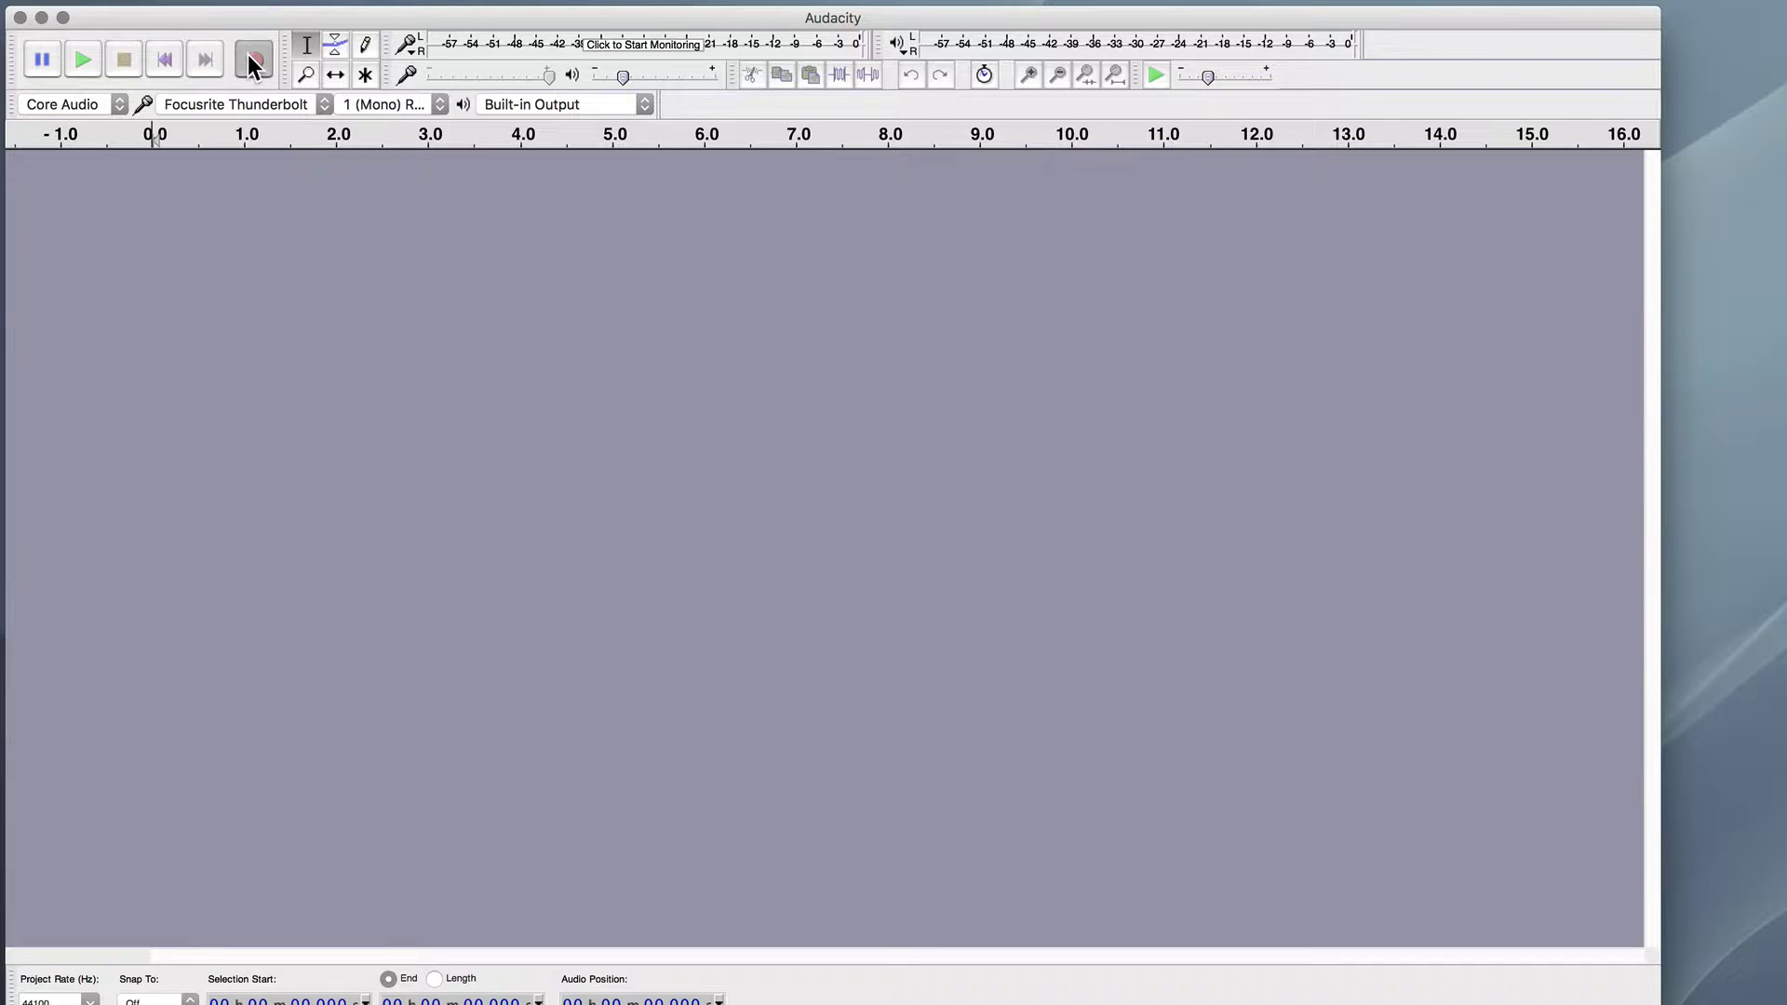
Record a mono voice narration, stop the recording, and fit the whole take in the view.
click(249, 58)
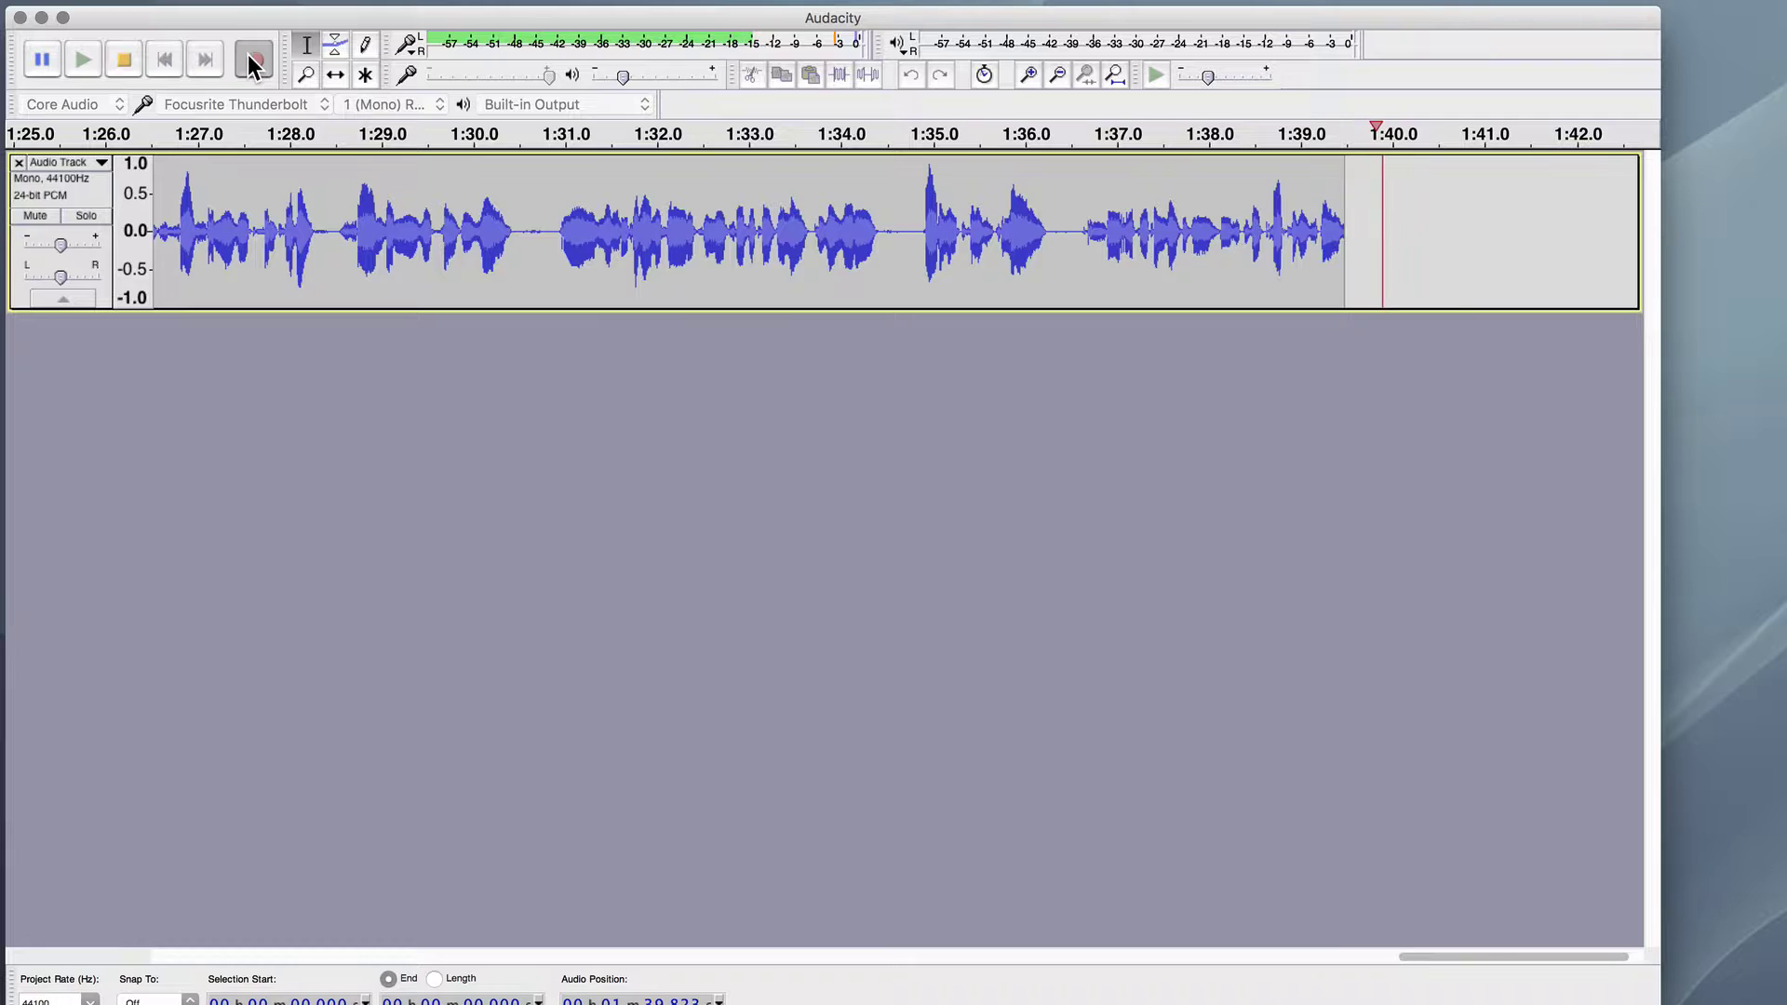
click(125, 61)
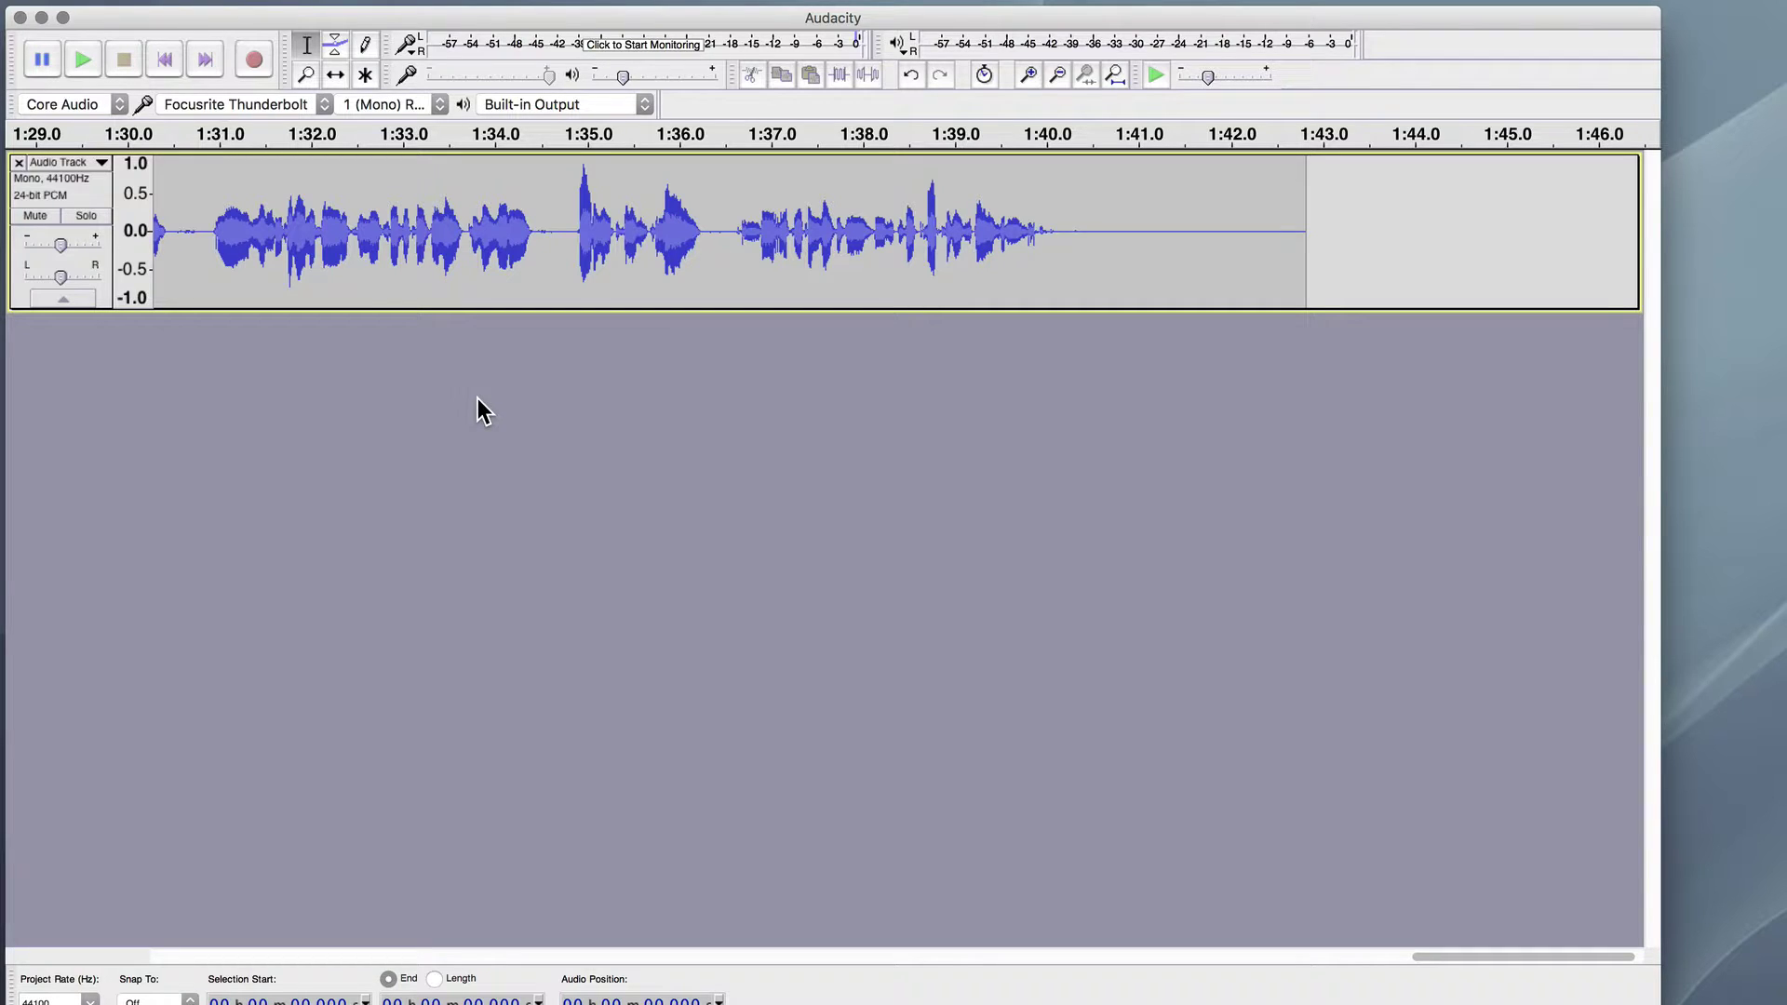
click(1113, 70)
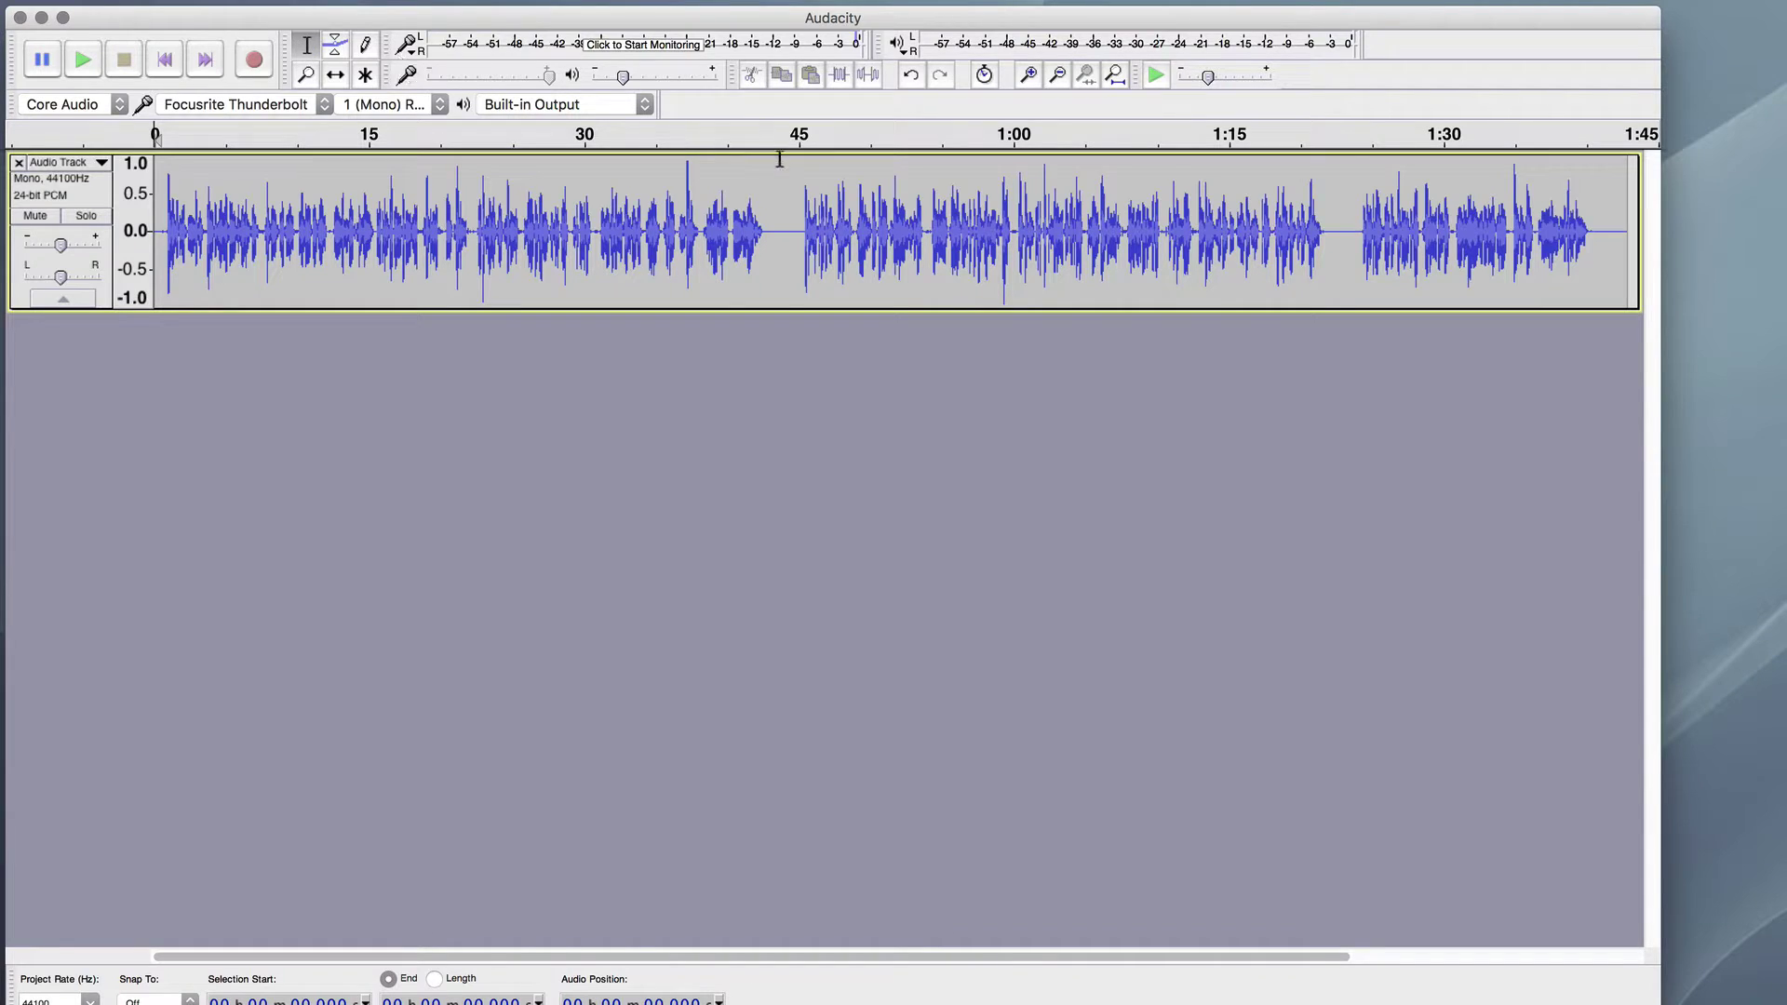
Split the voice recording into three clips in its two long pauses, at about 0:44 and 1:23.
click(785, 233)
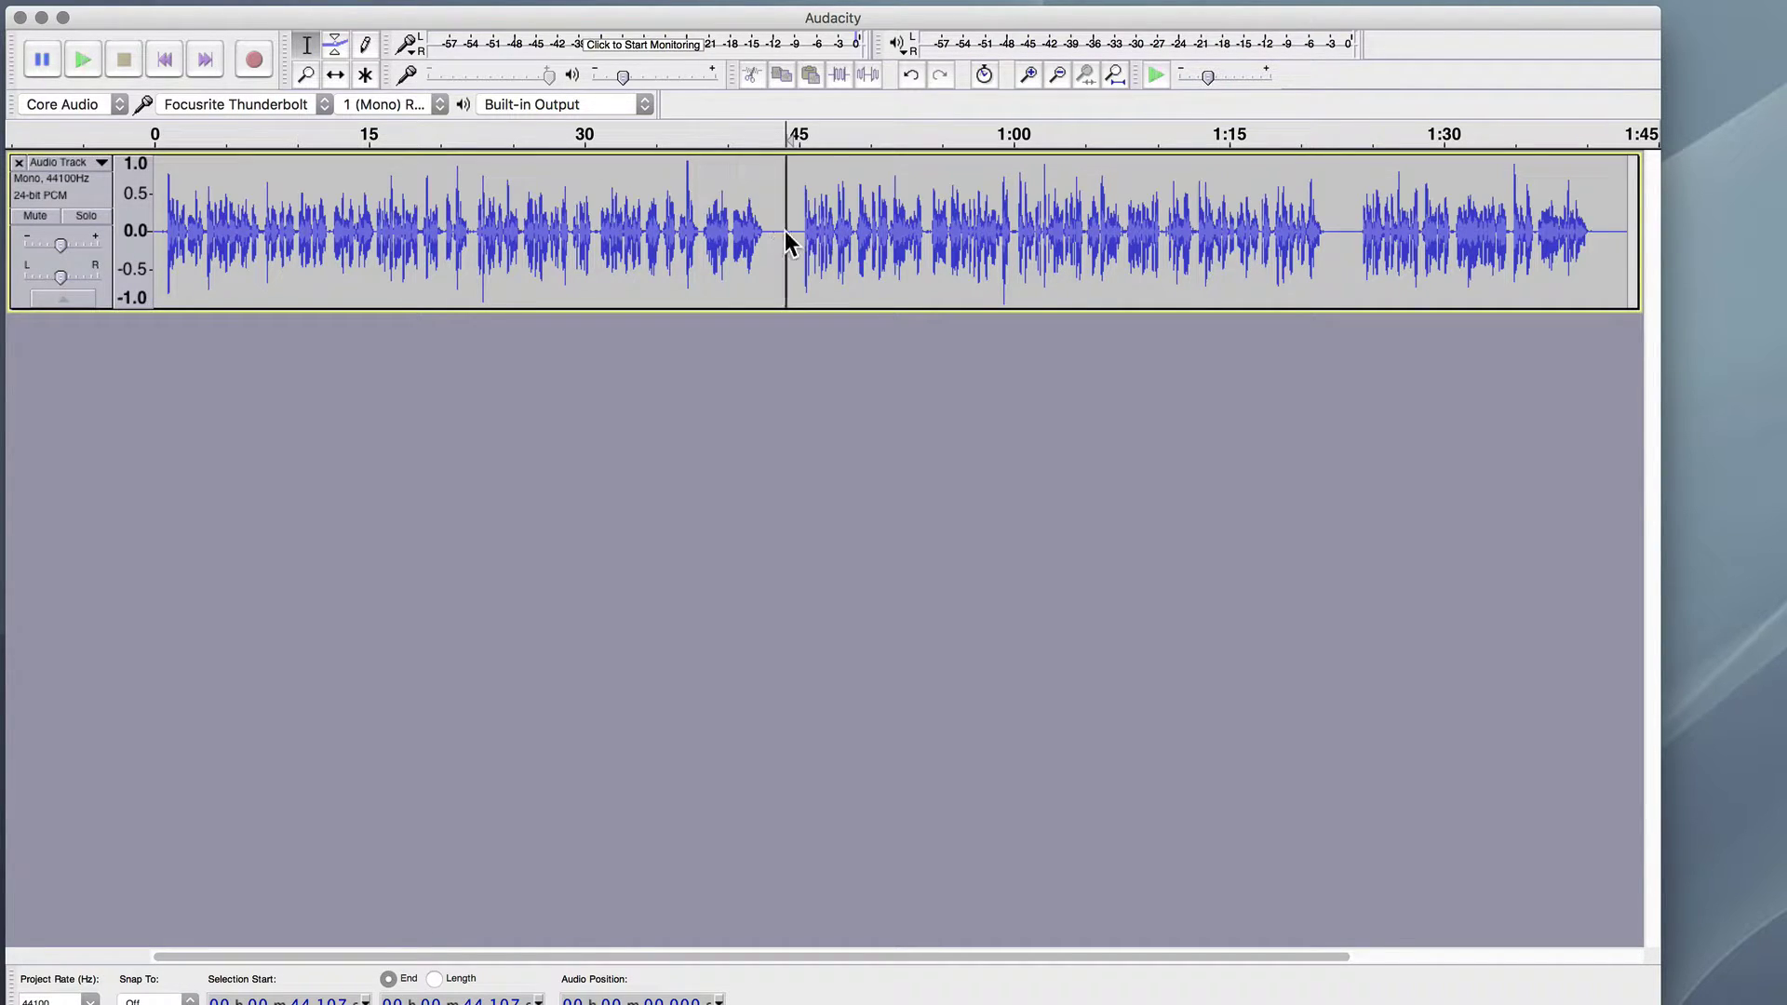
click(1339, 235)
mouse_move(396, 9)
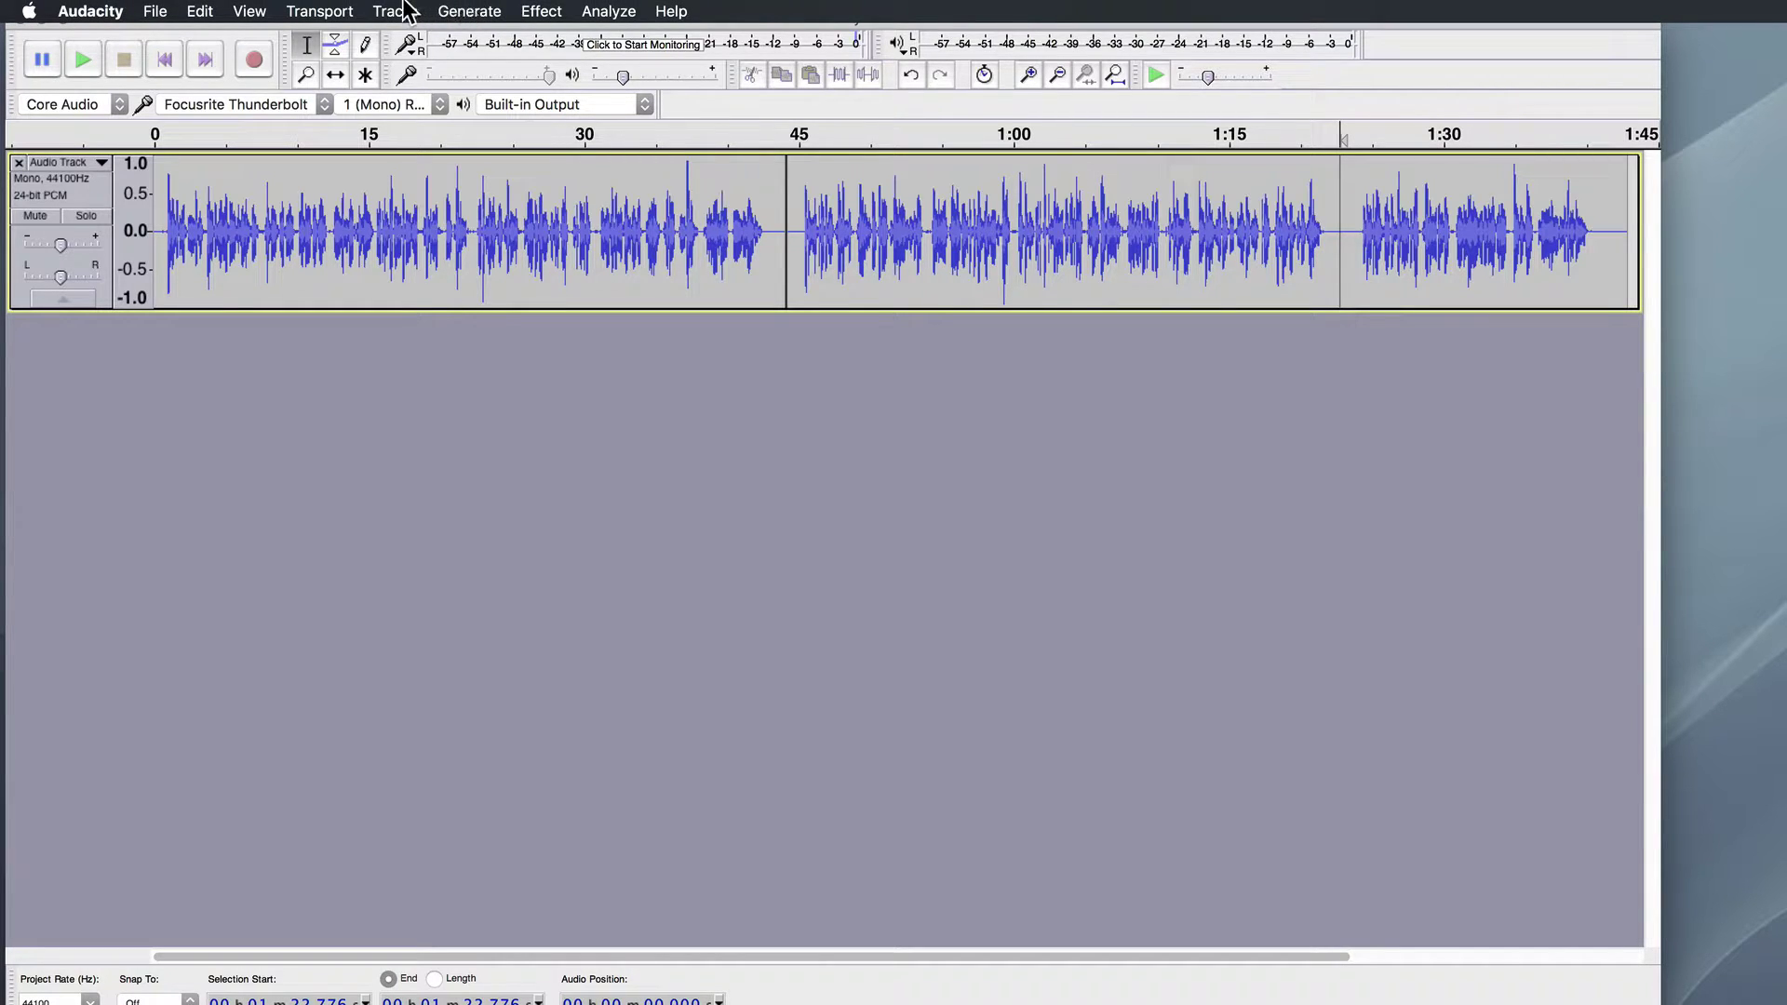
click(399, 11)
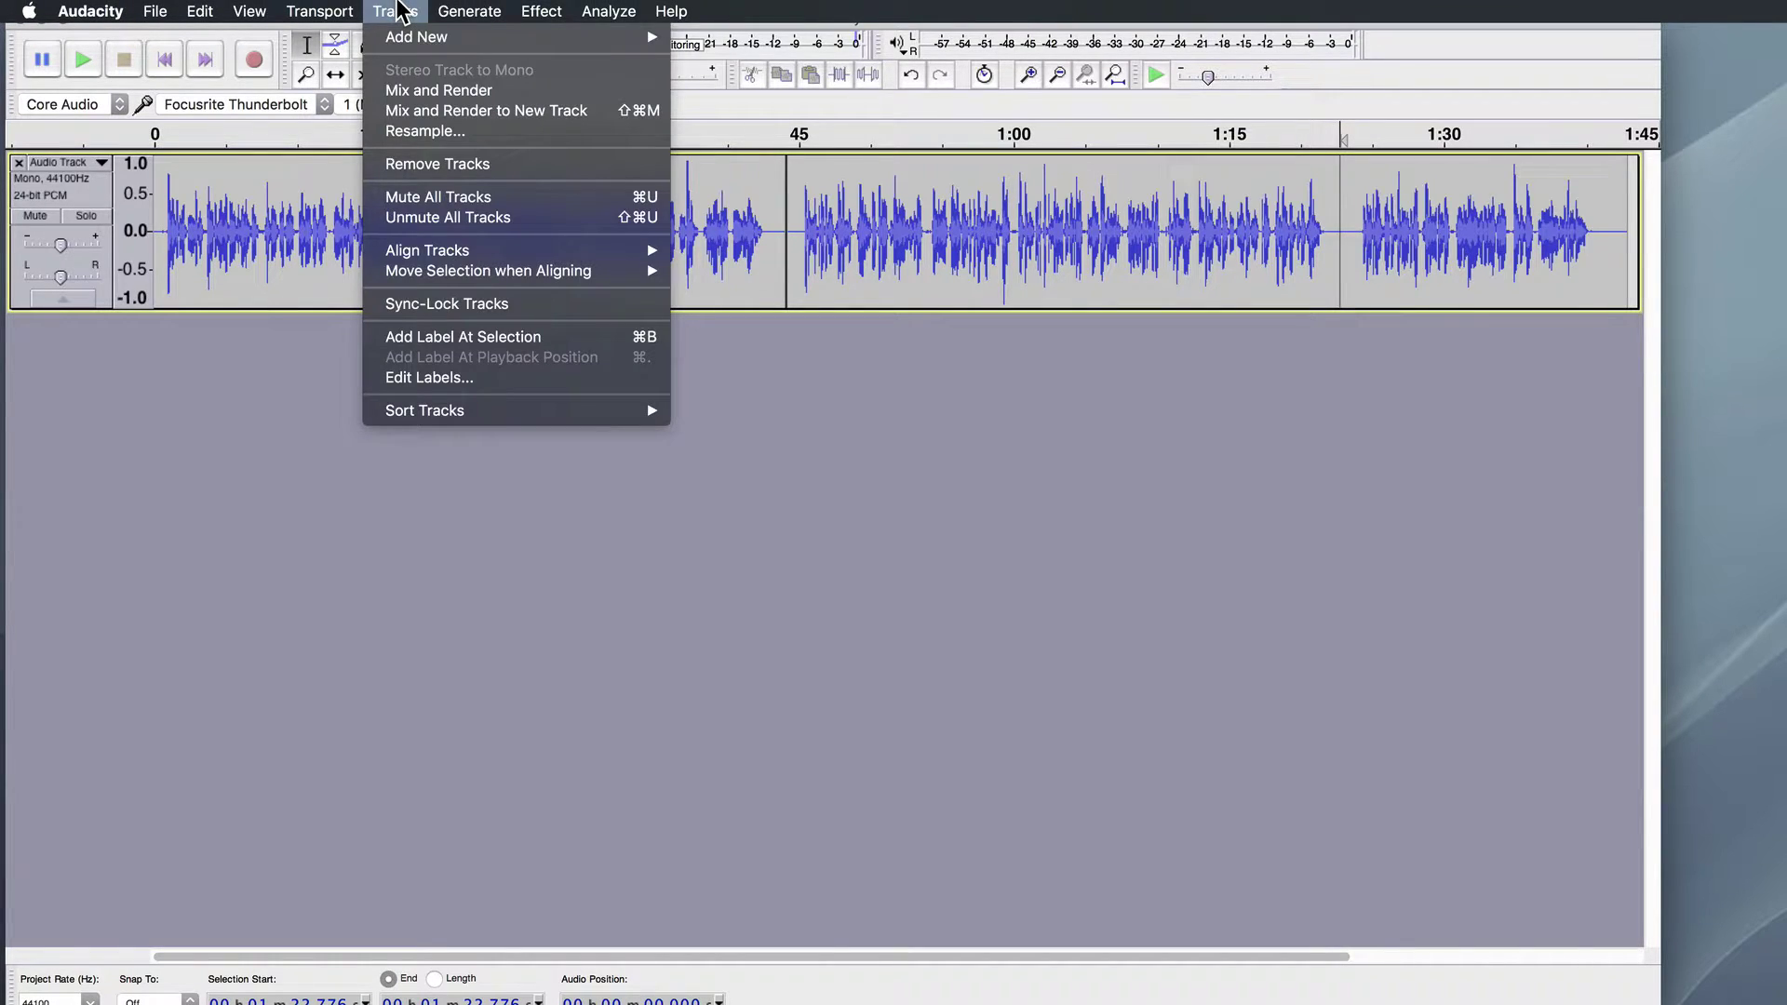
mouse_move(345, 11)
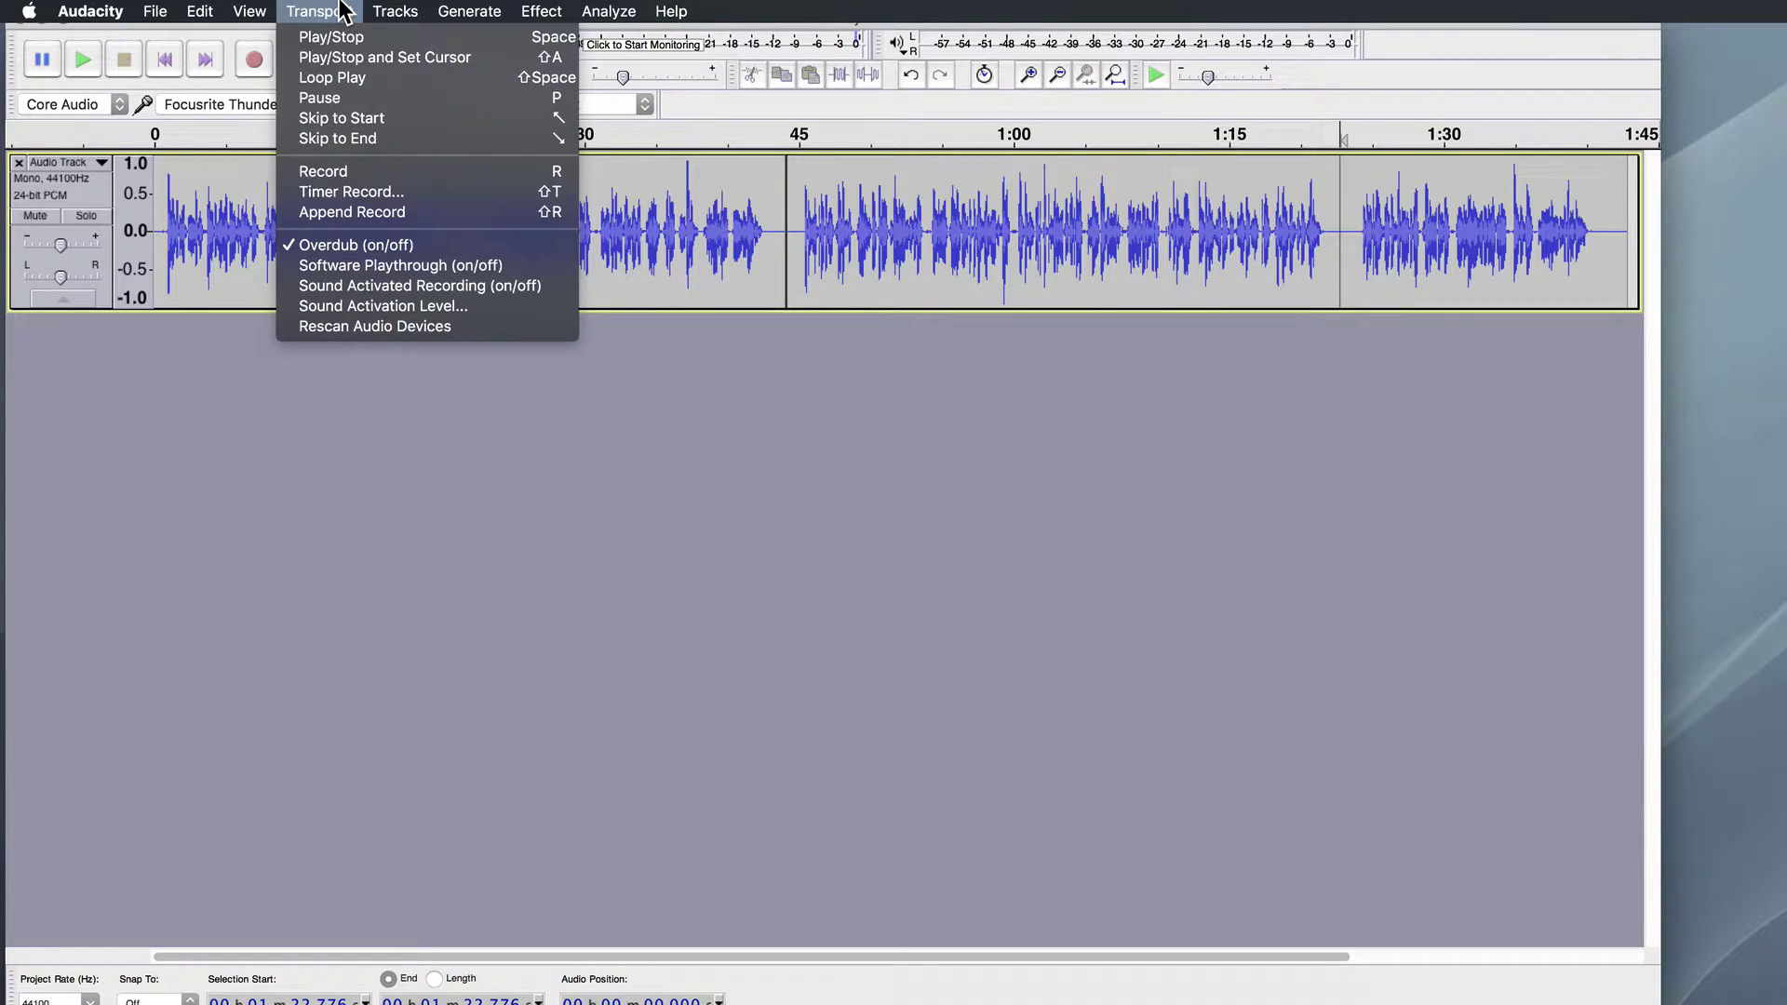
mouse_move(466, 11)
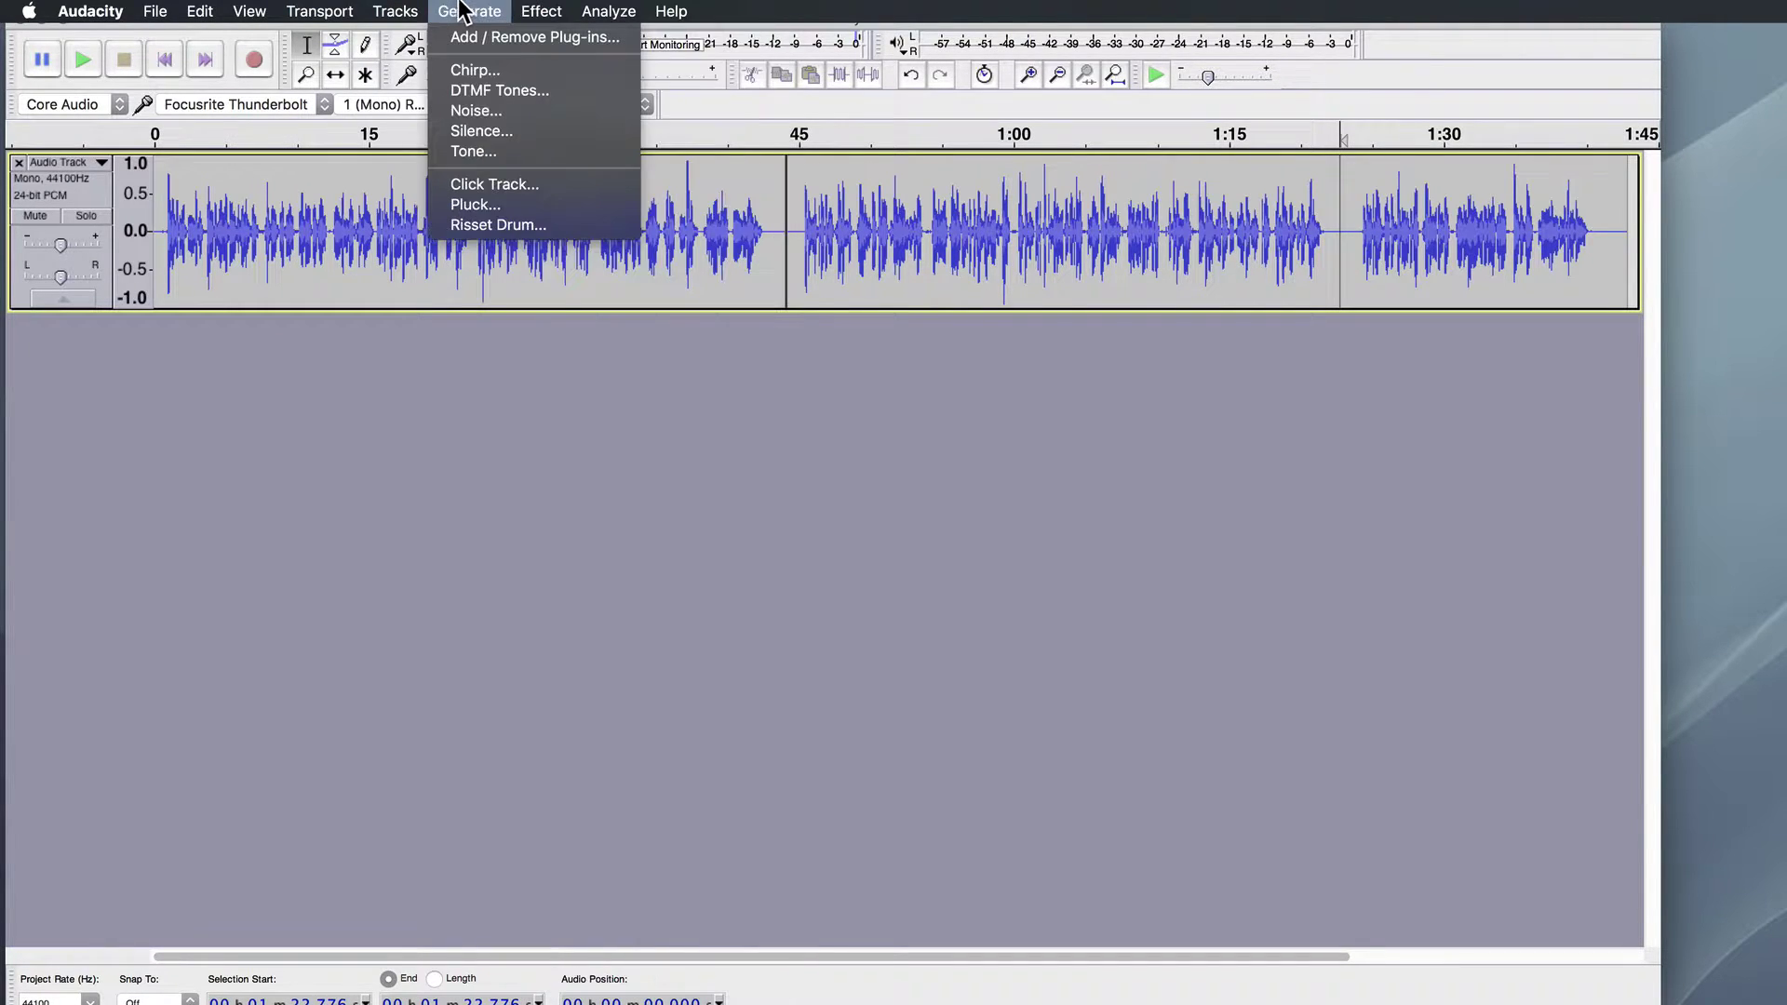
mouse_move(214, 11)
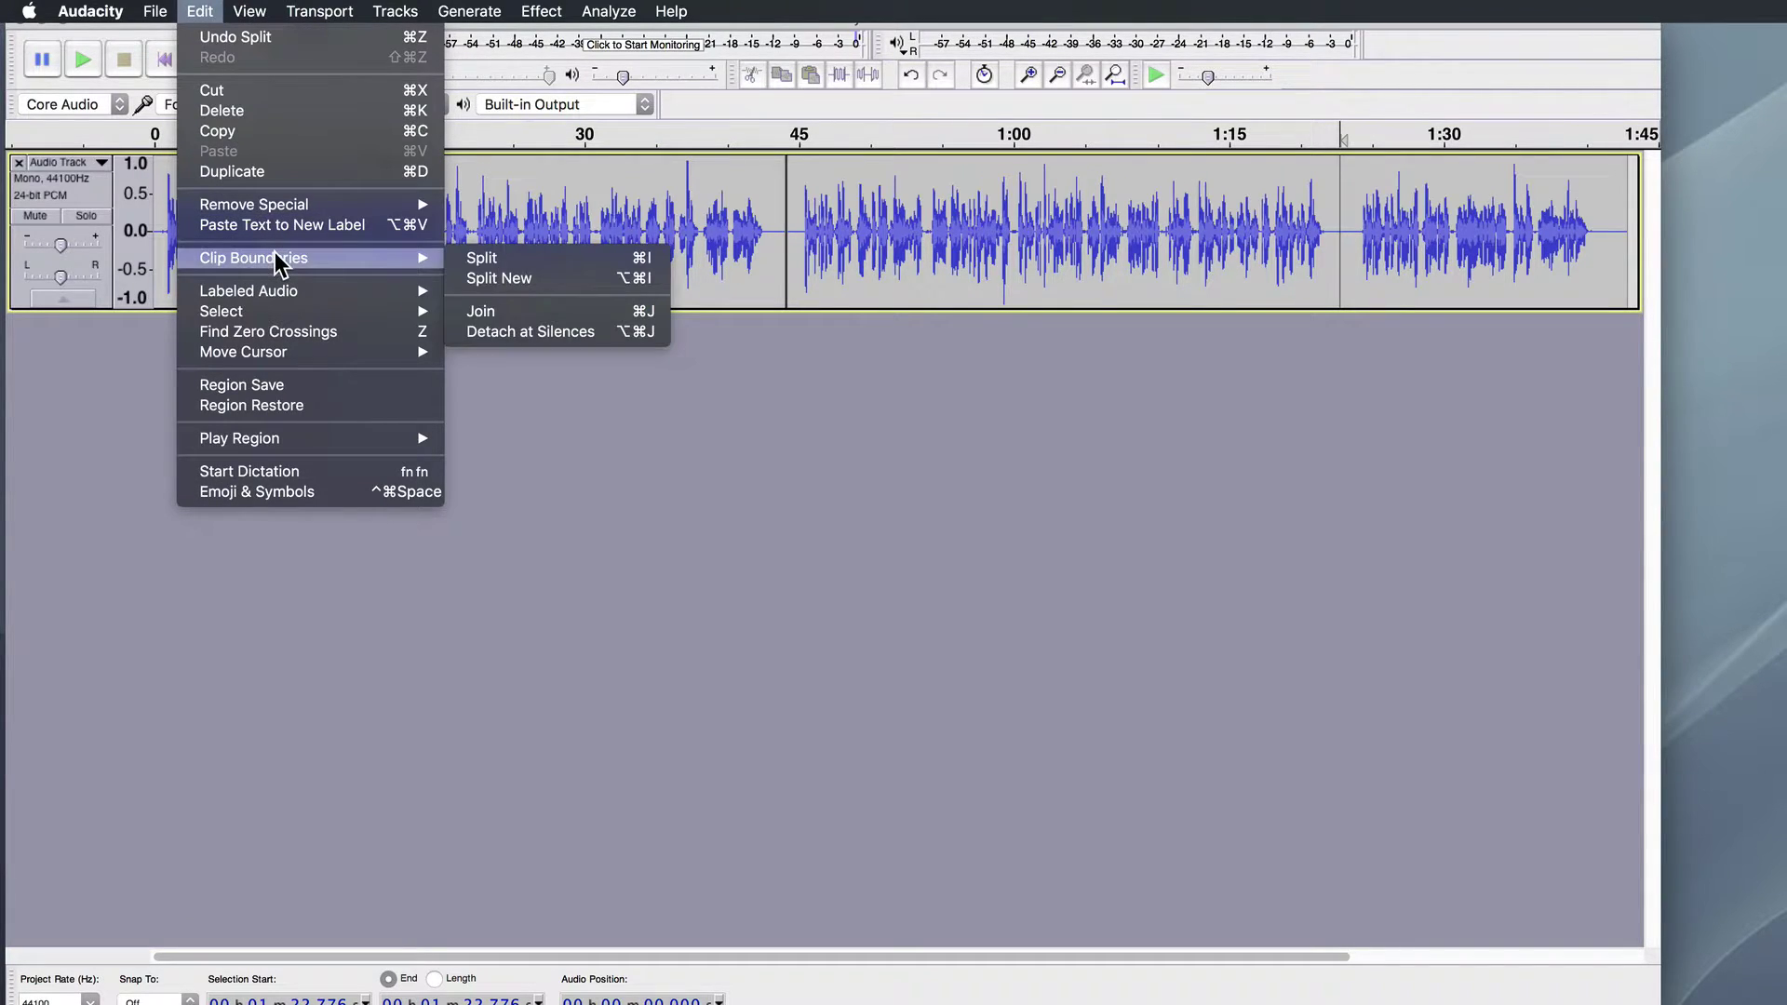
mouse_move(428, 259)
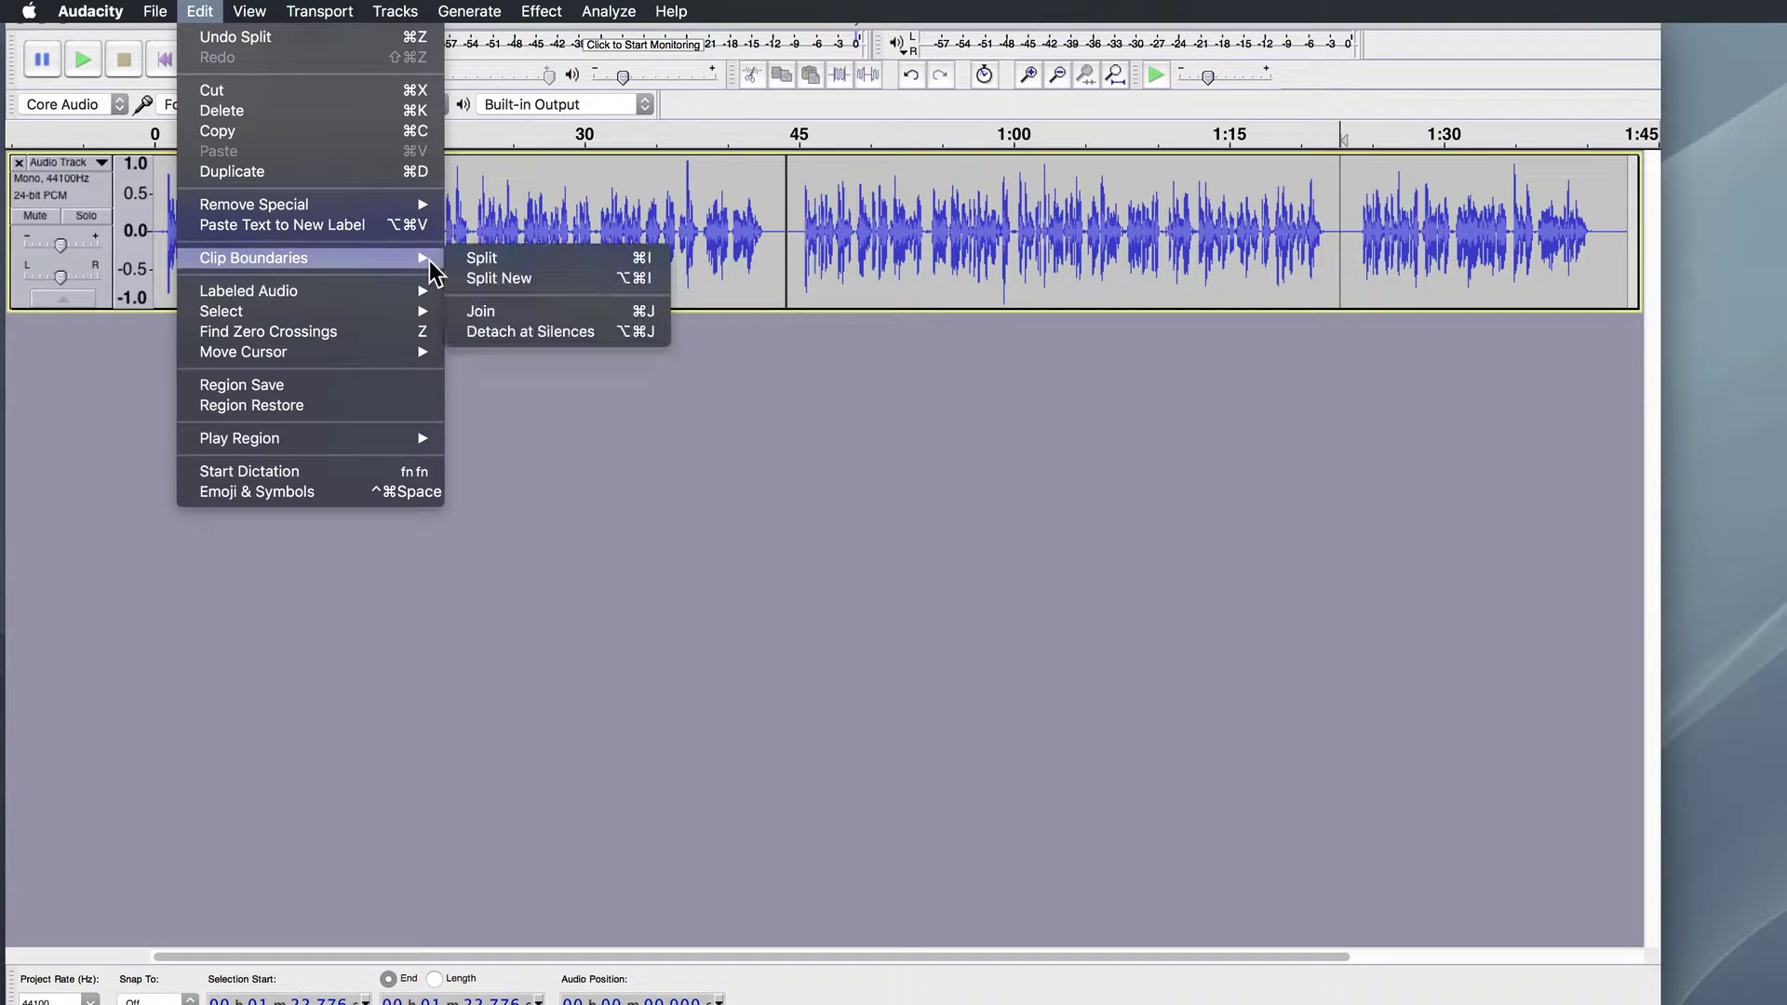
click(492, 260)
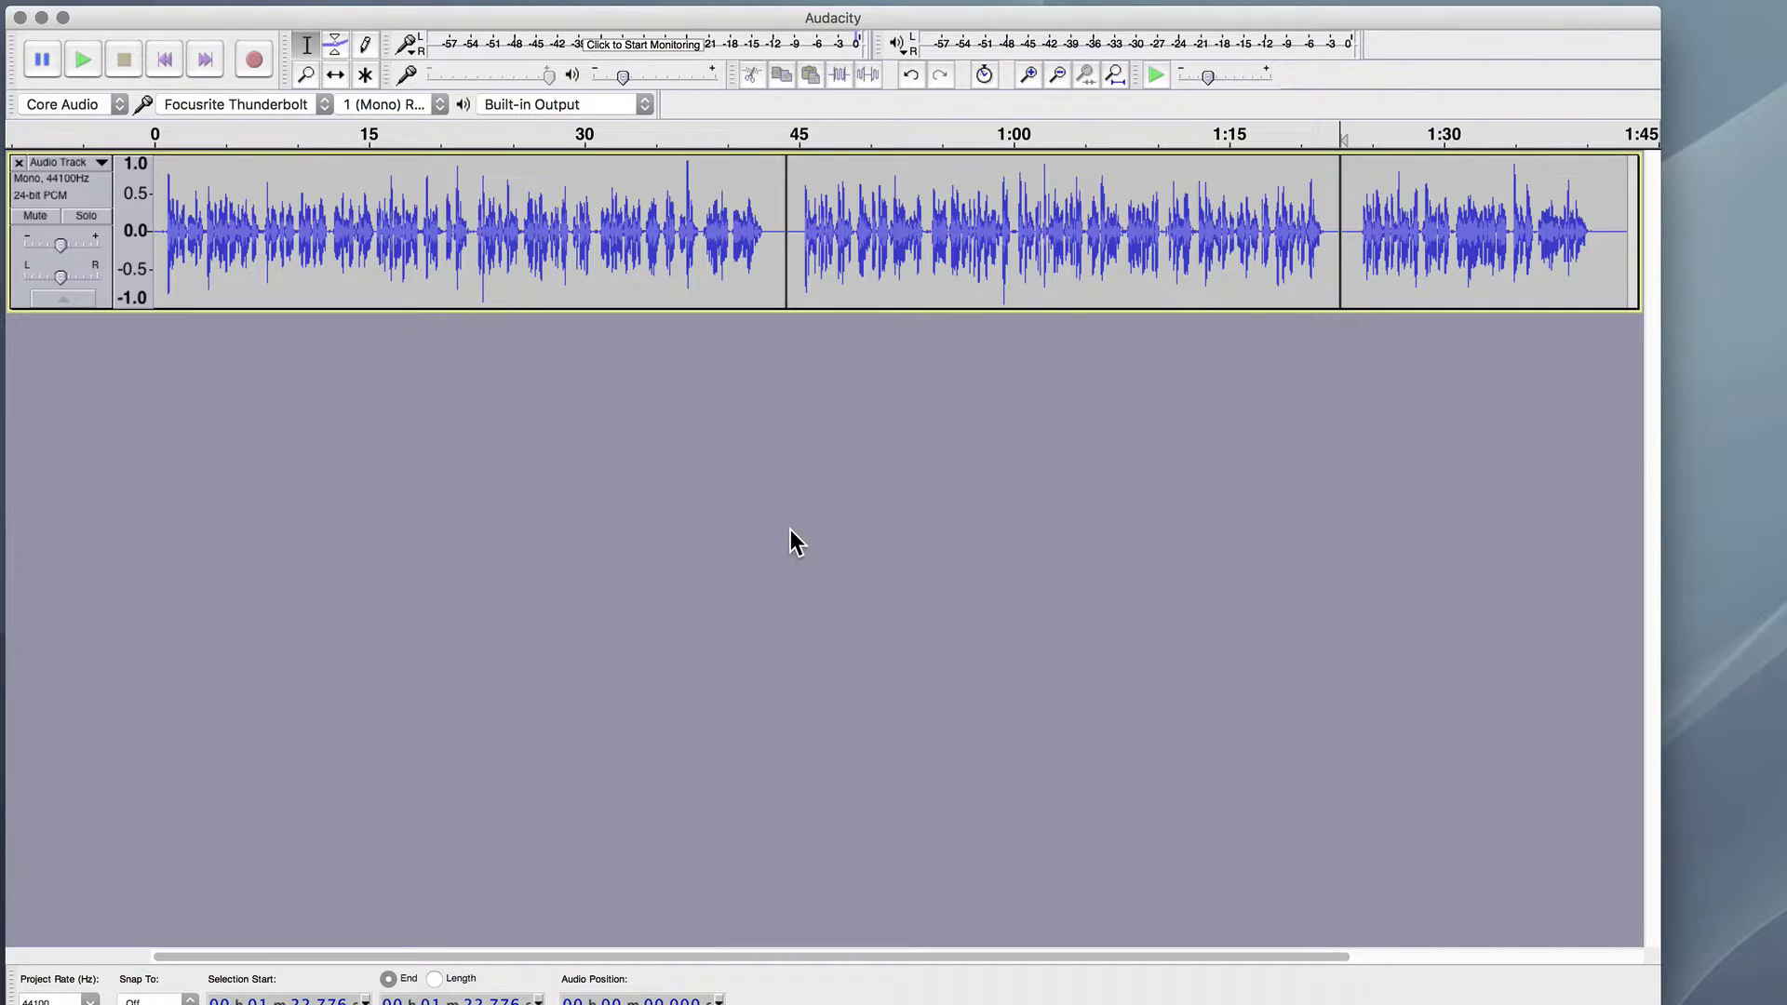
Time-shift the third and second voice clips later, to start at about 1:41 and 0:53, opening gaps between the clips.
click(335, 73)
drag(1396, 220, 1528, 219)
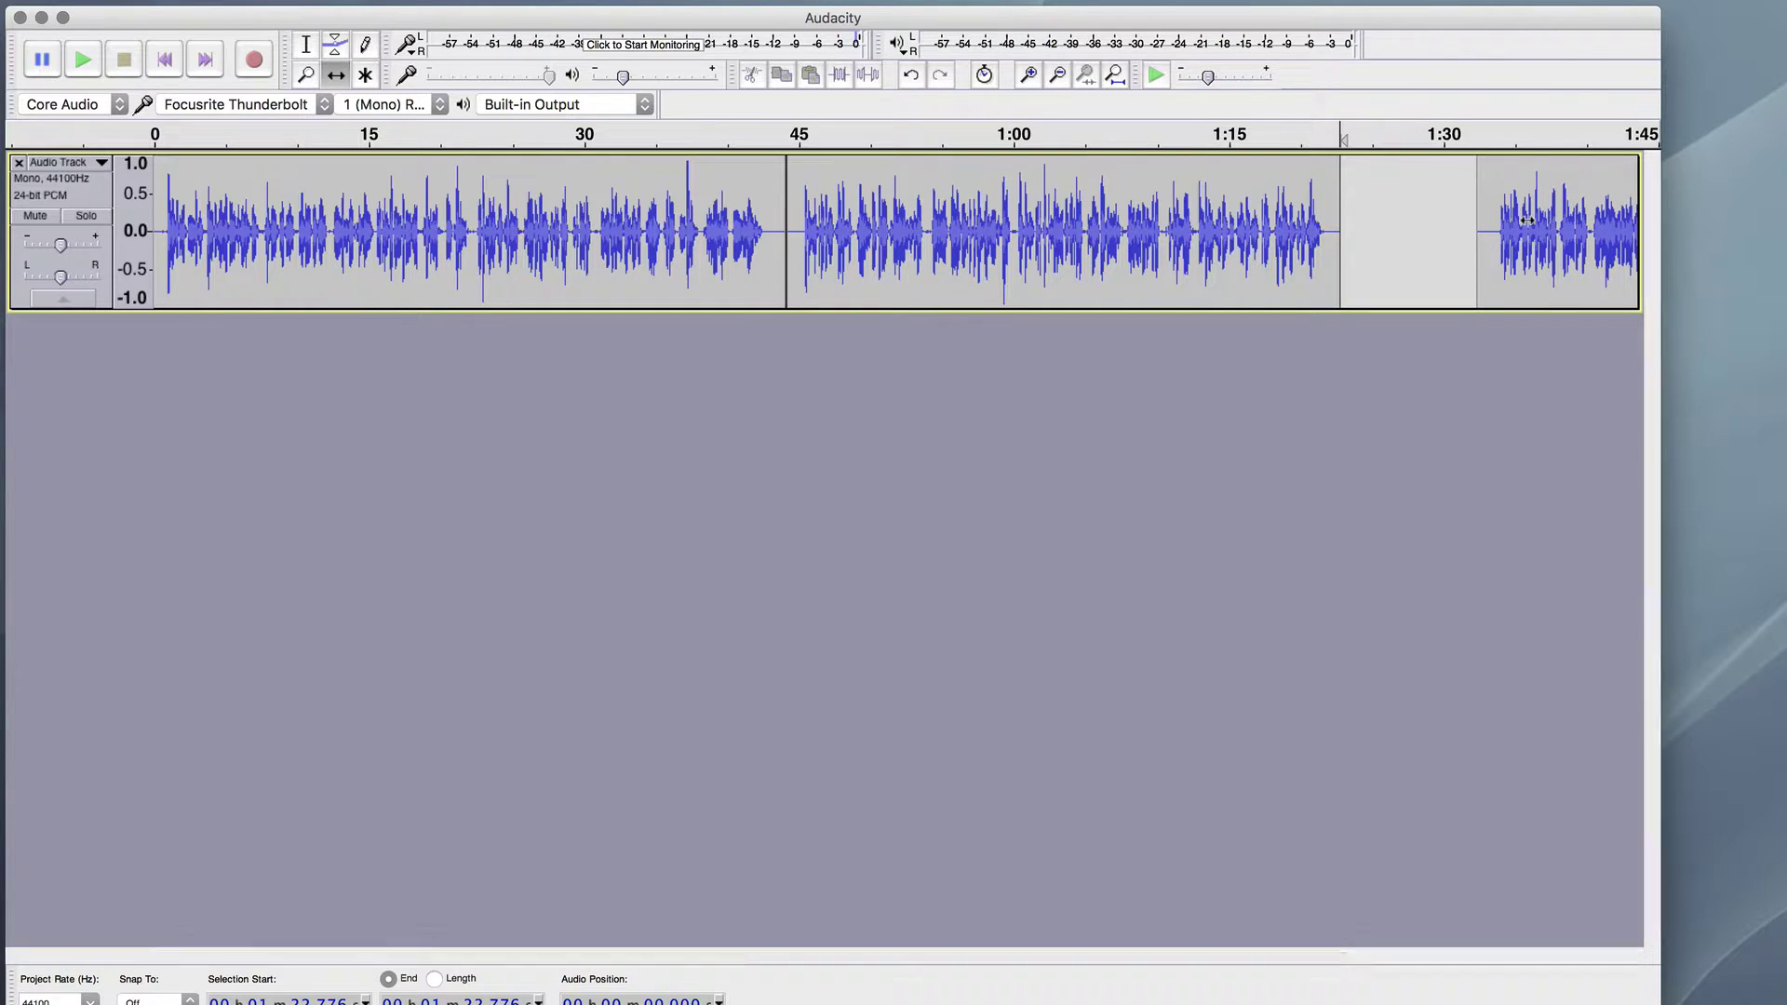
drag(1061, 245, 1142, 238)
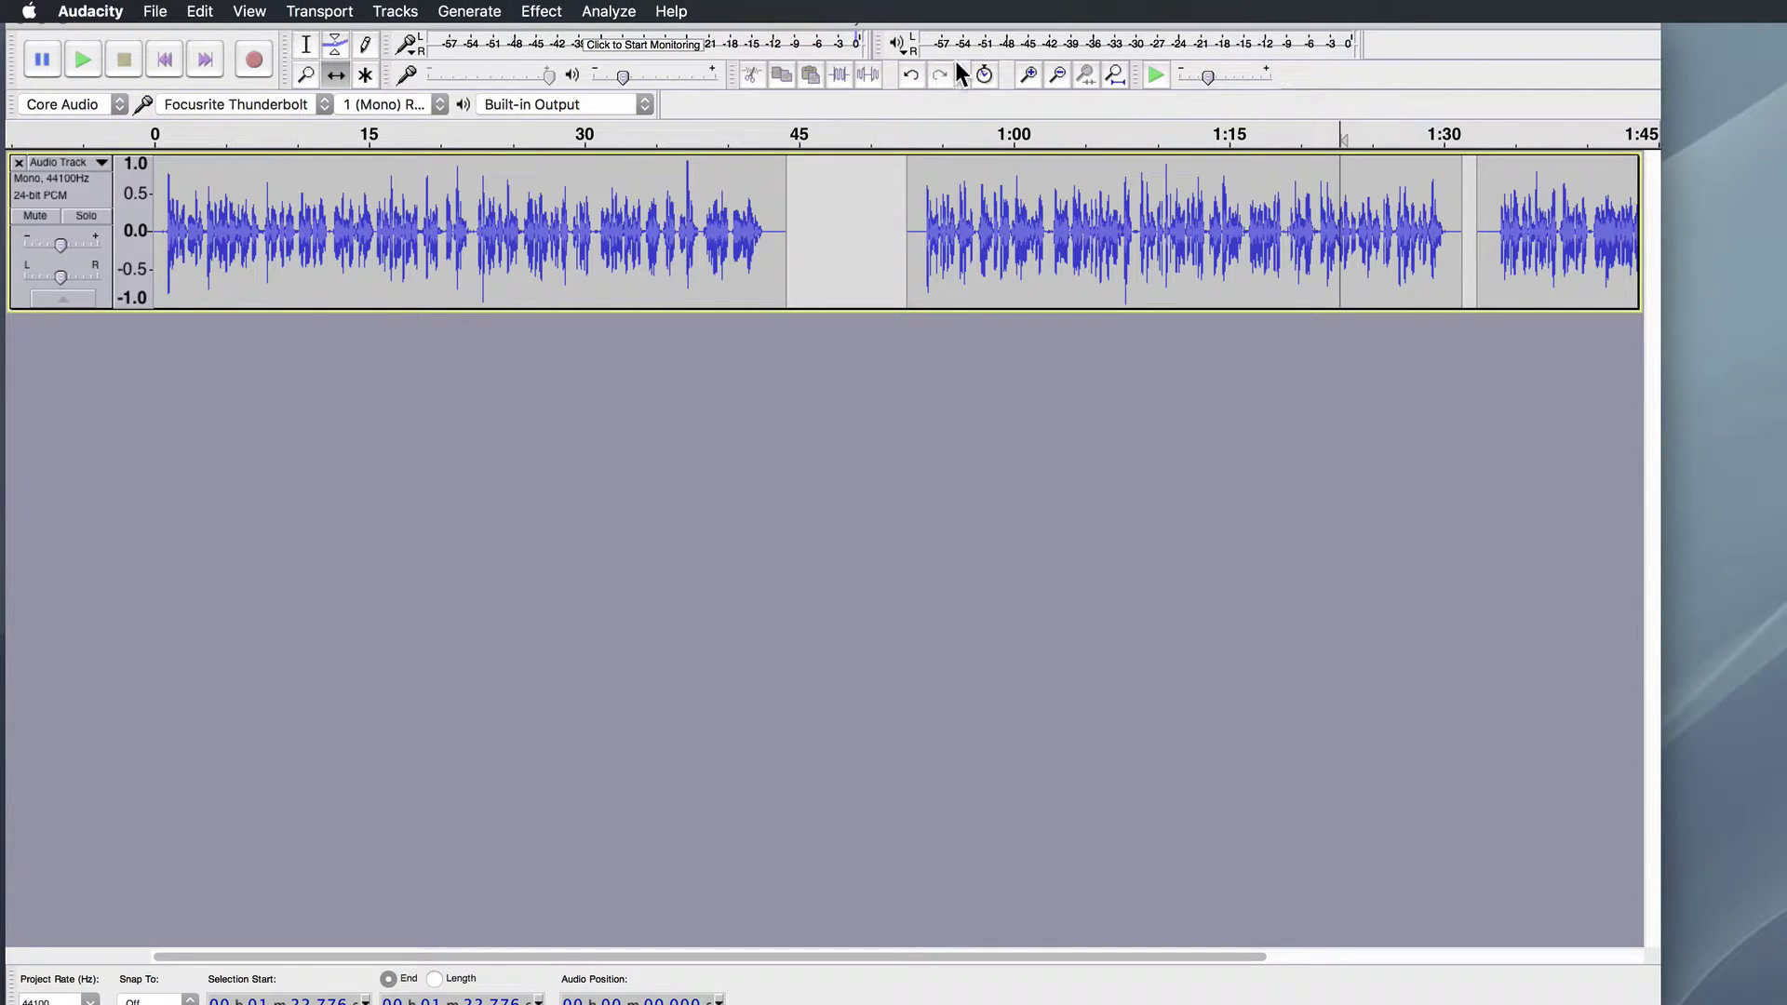
click(1112, 65)
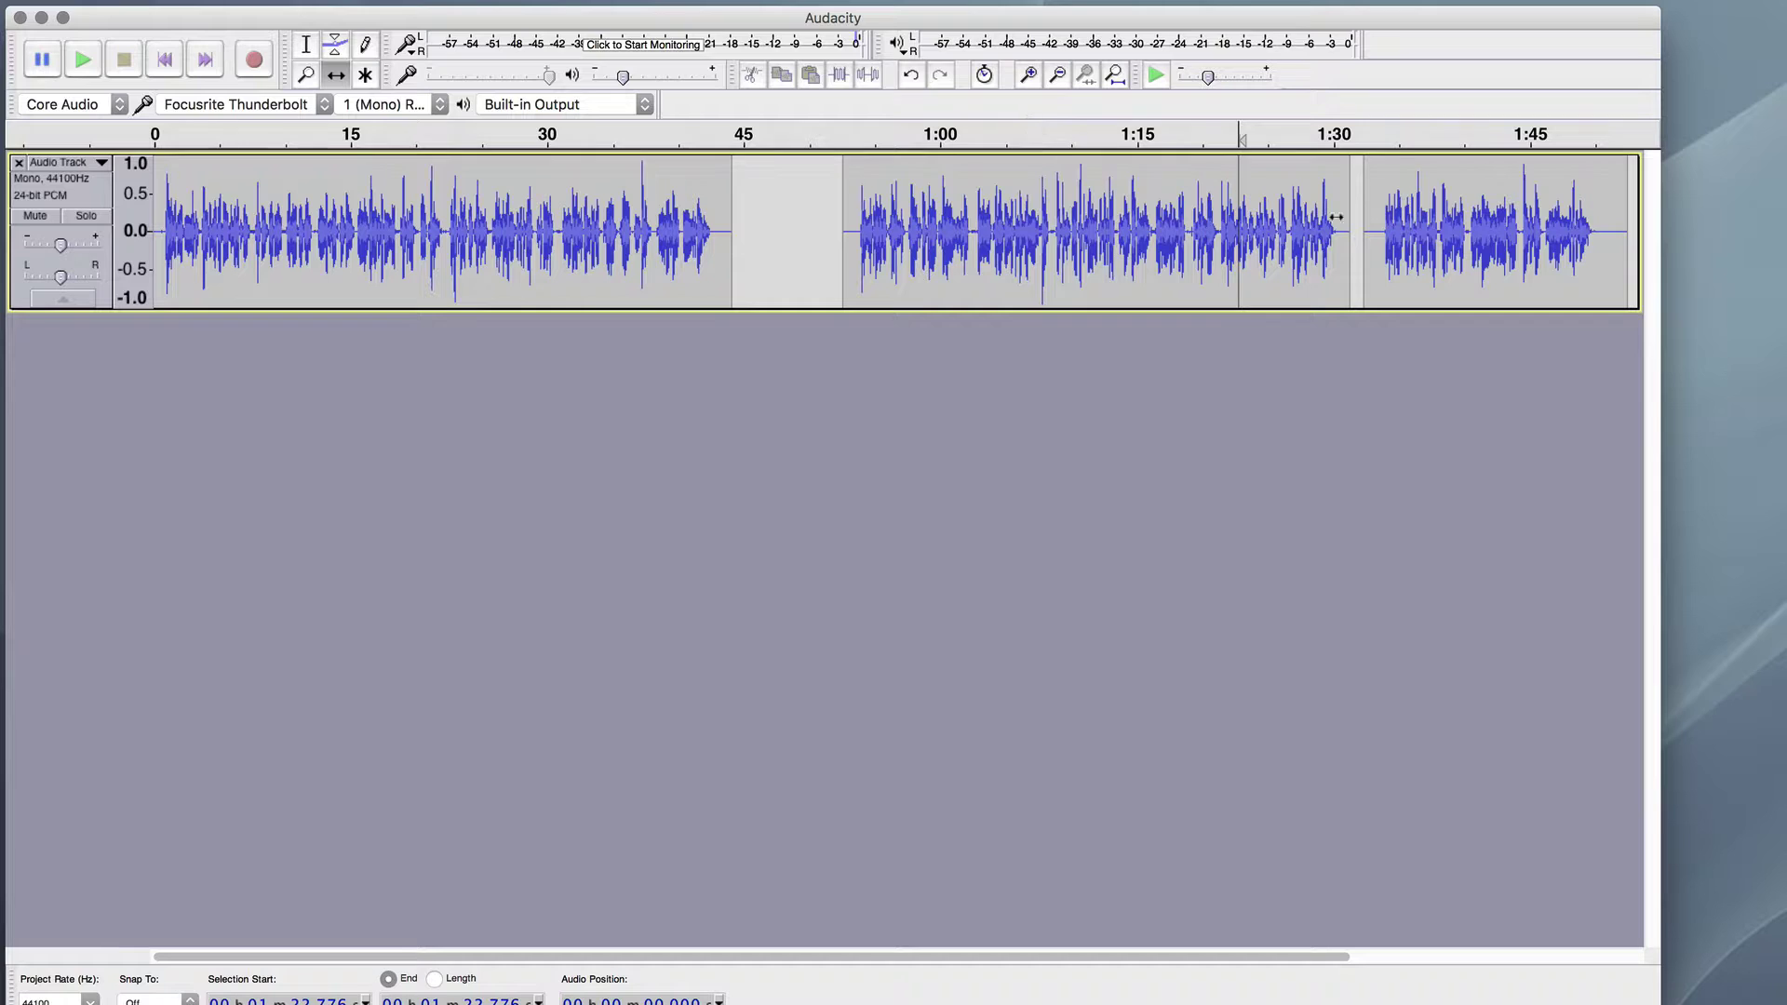
drag(1436, 238, 1497, 237)
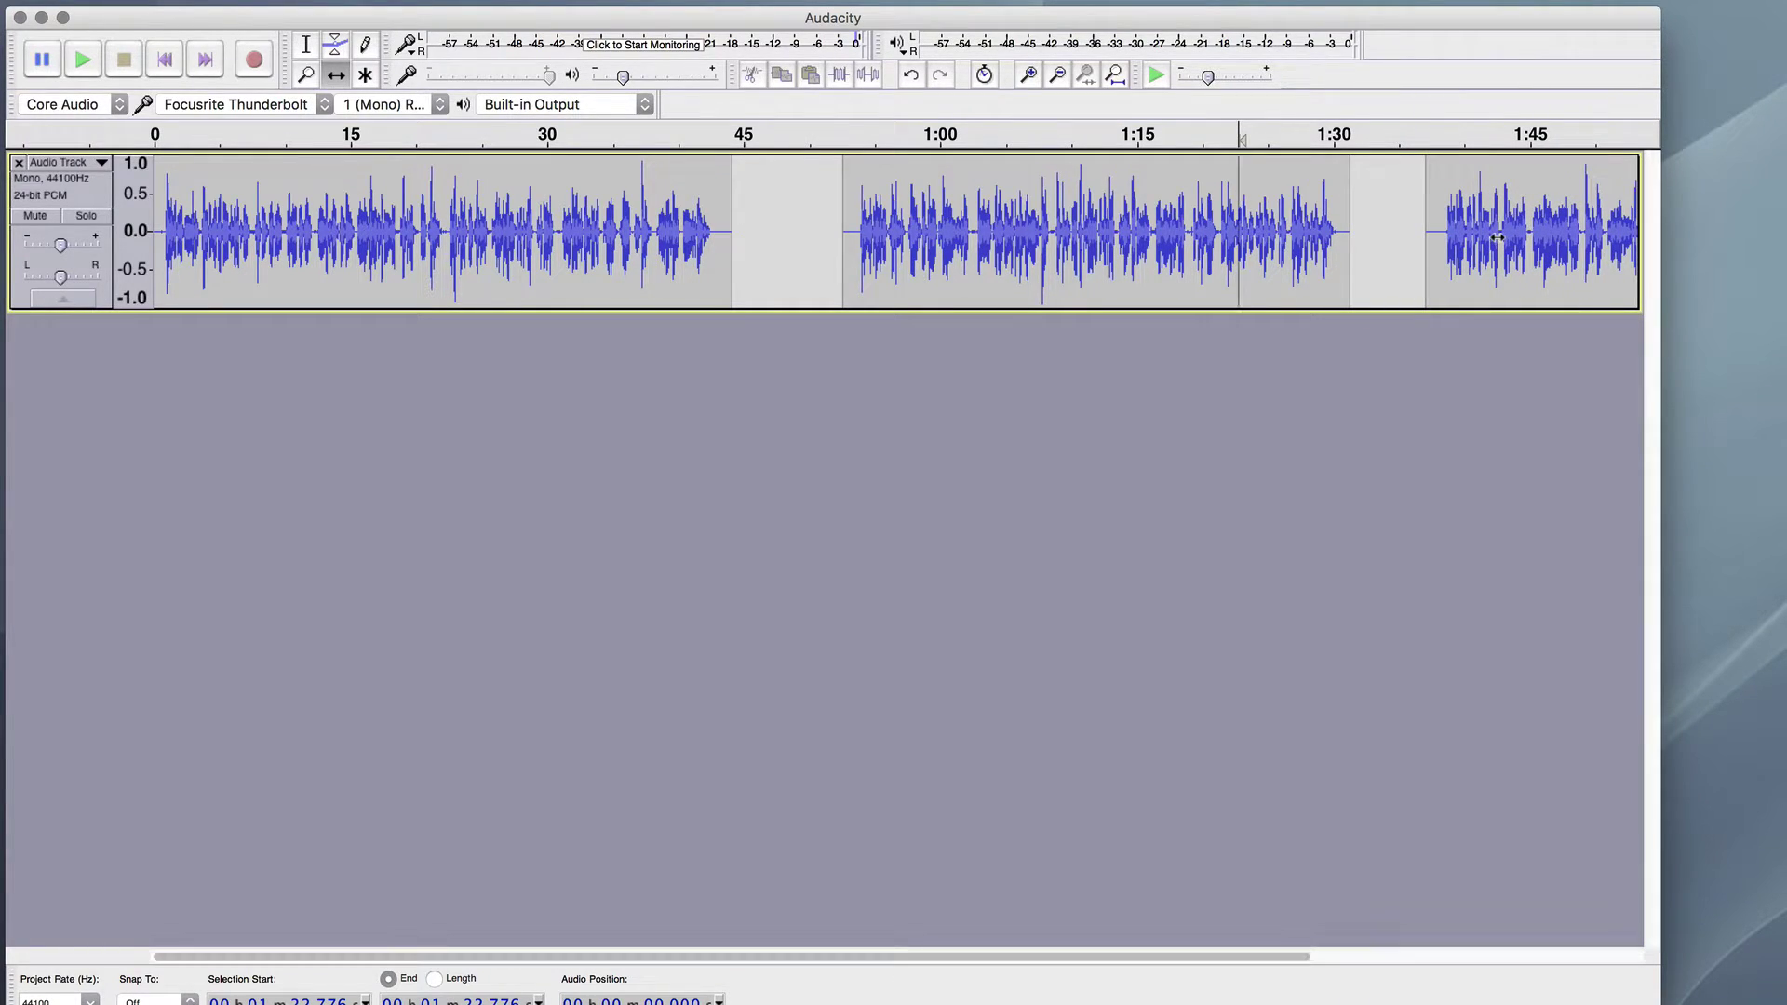
click(1116, 74)
drag(1471, 216, 1506, 216)
click(1115, 74)
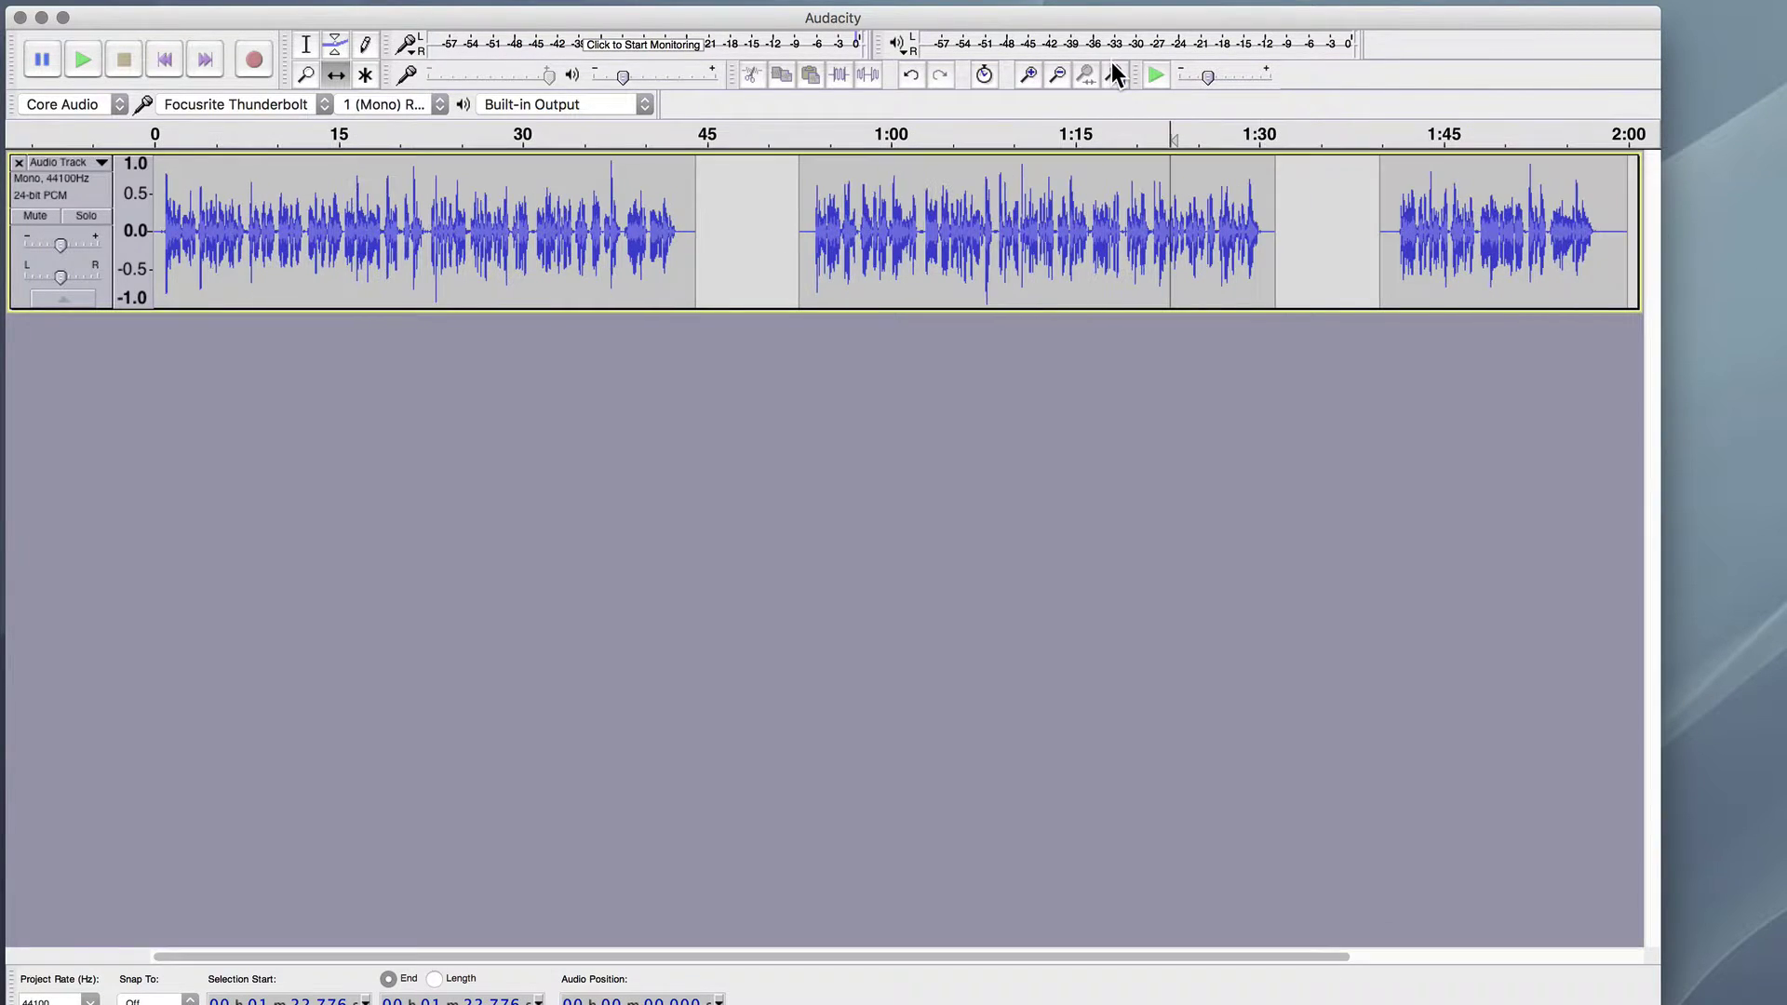
drag(1464, 209, 1482, 208)
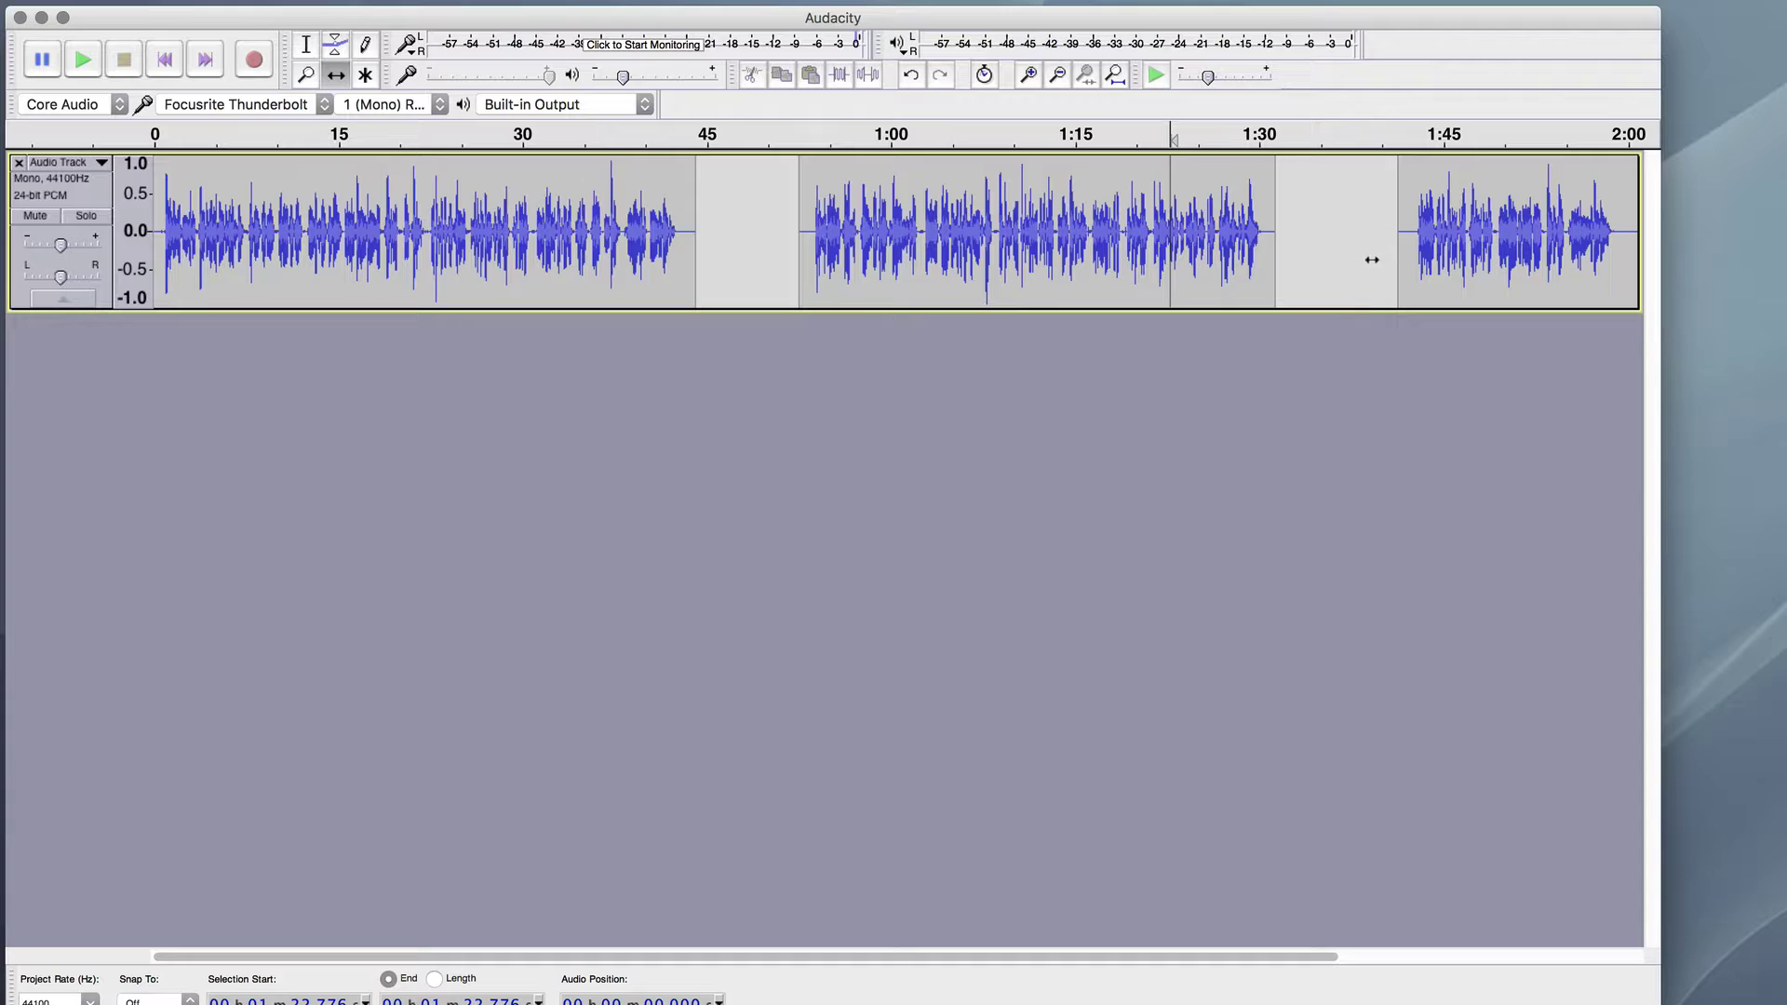
drag(971, 218, 983, 219)
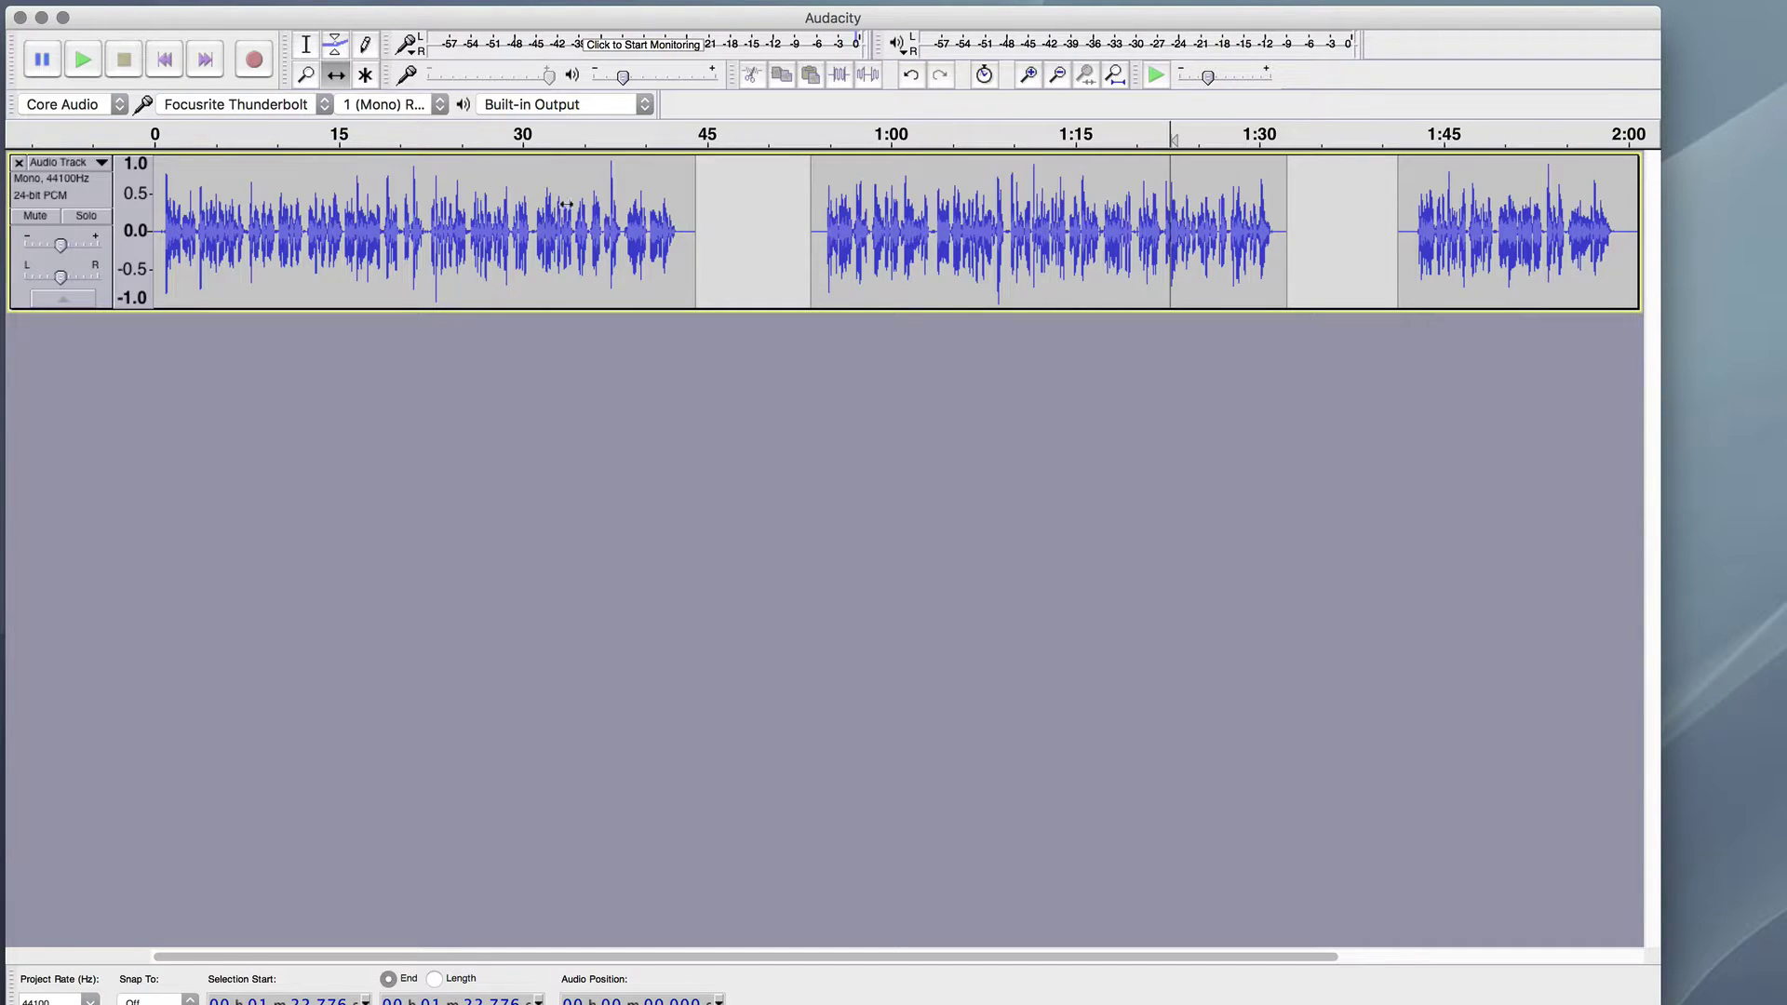
Delete the silence at the end of the first voice clip and at both ends of the second clip.
click(298, 33)
drag(683, 238, 780, 238)
key(Delete)
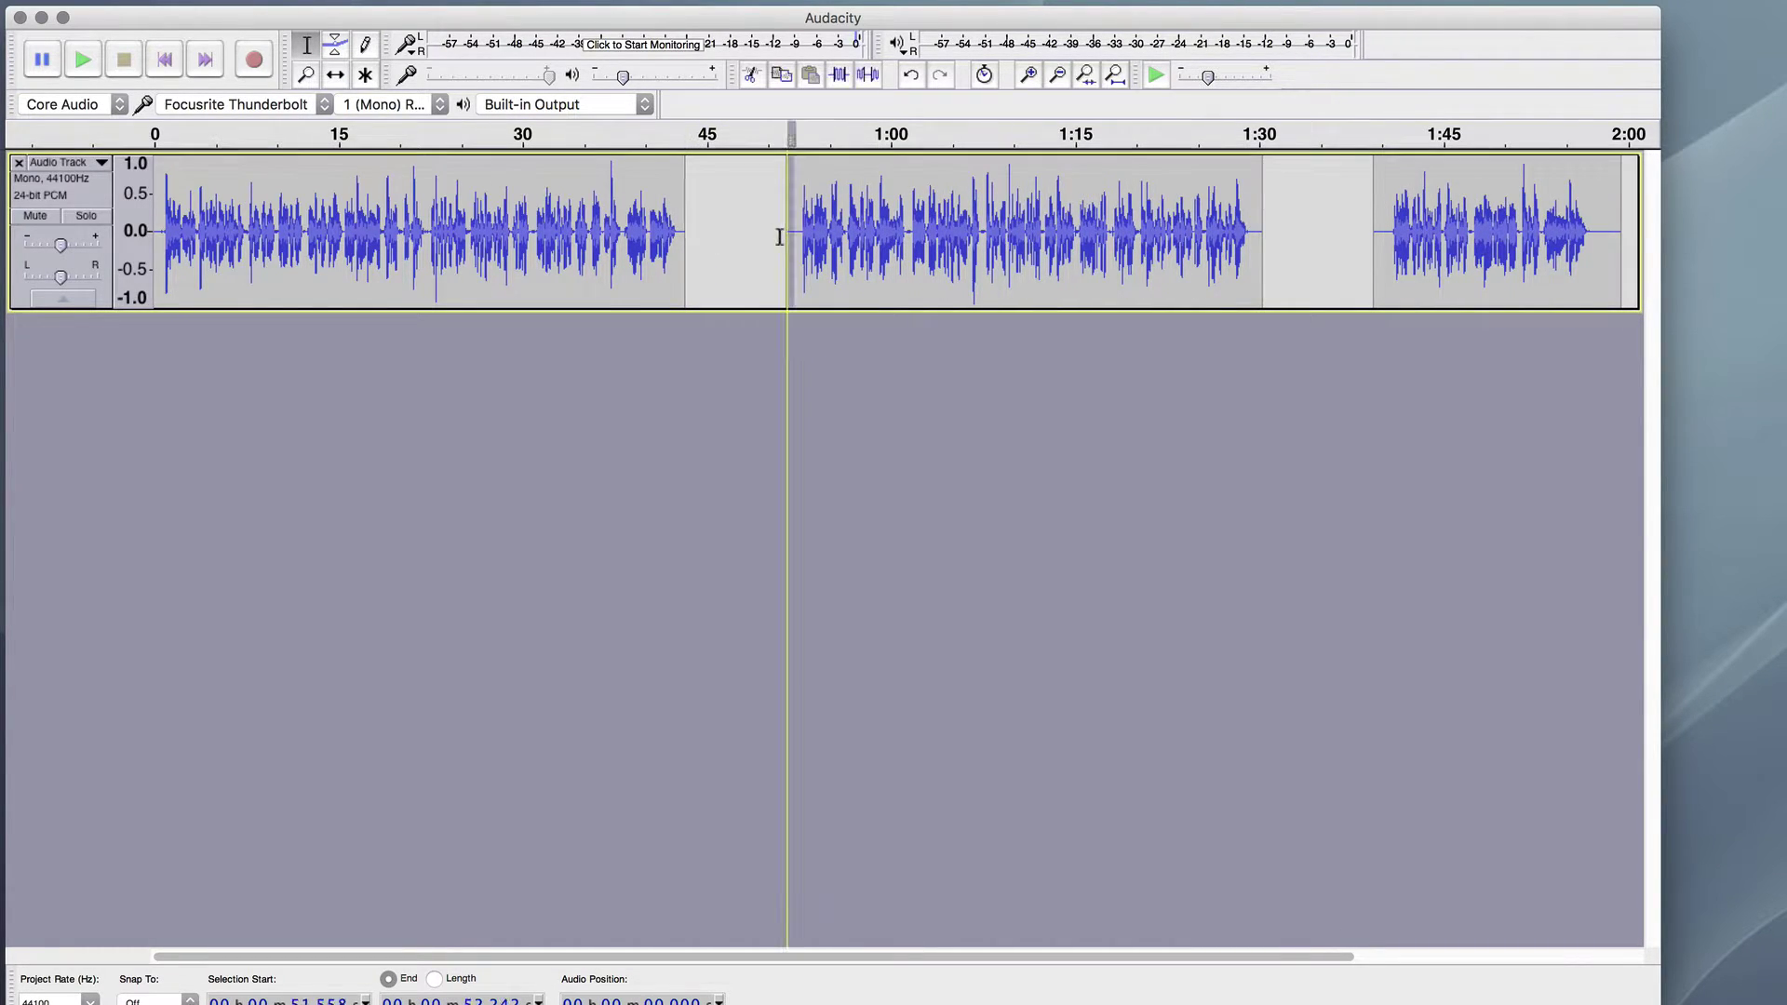
key(Delete)
drag(1236, 236, 1251, 236)
key(Delete)
Delete the silence before and after the speech in the third voice clip.
click(1358, 235)
drag(1358, 236, 1344, 236)
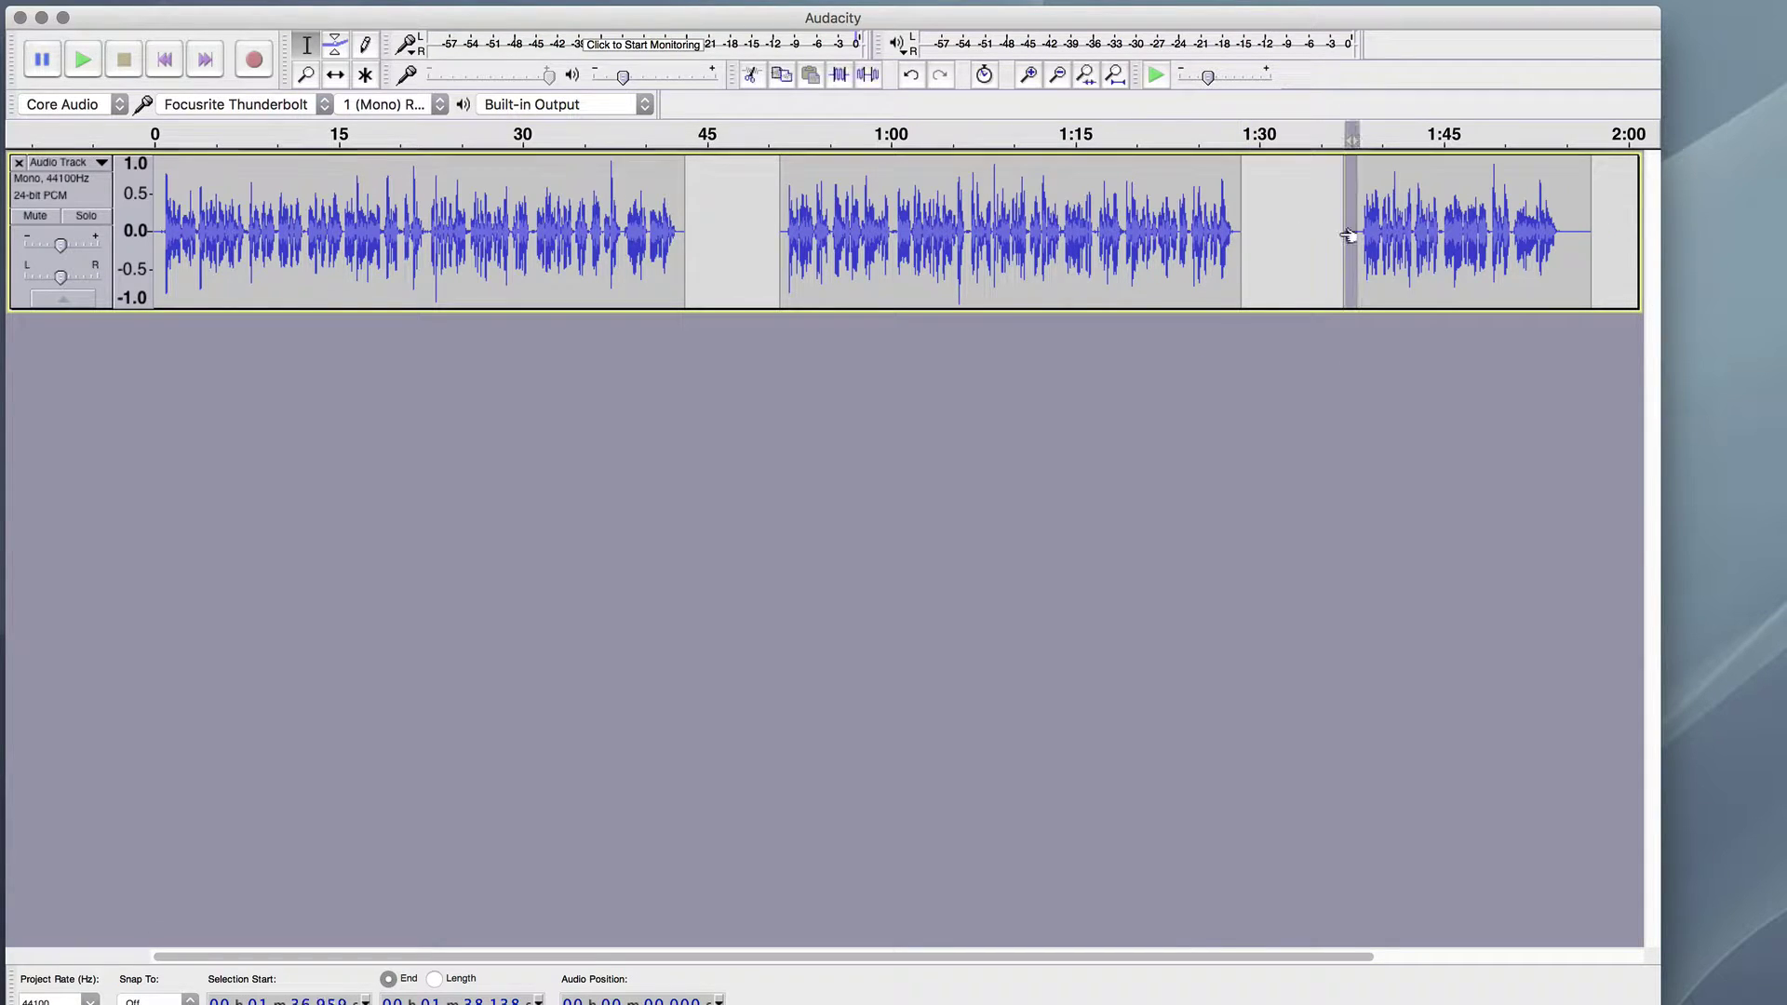
key(Delete)
drag(1552, 241, 1576, 233)
key(Delete)
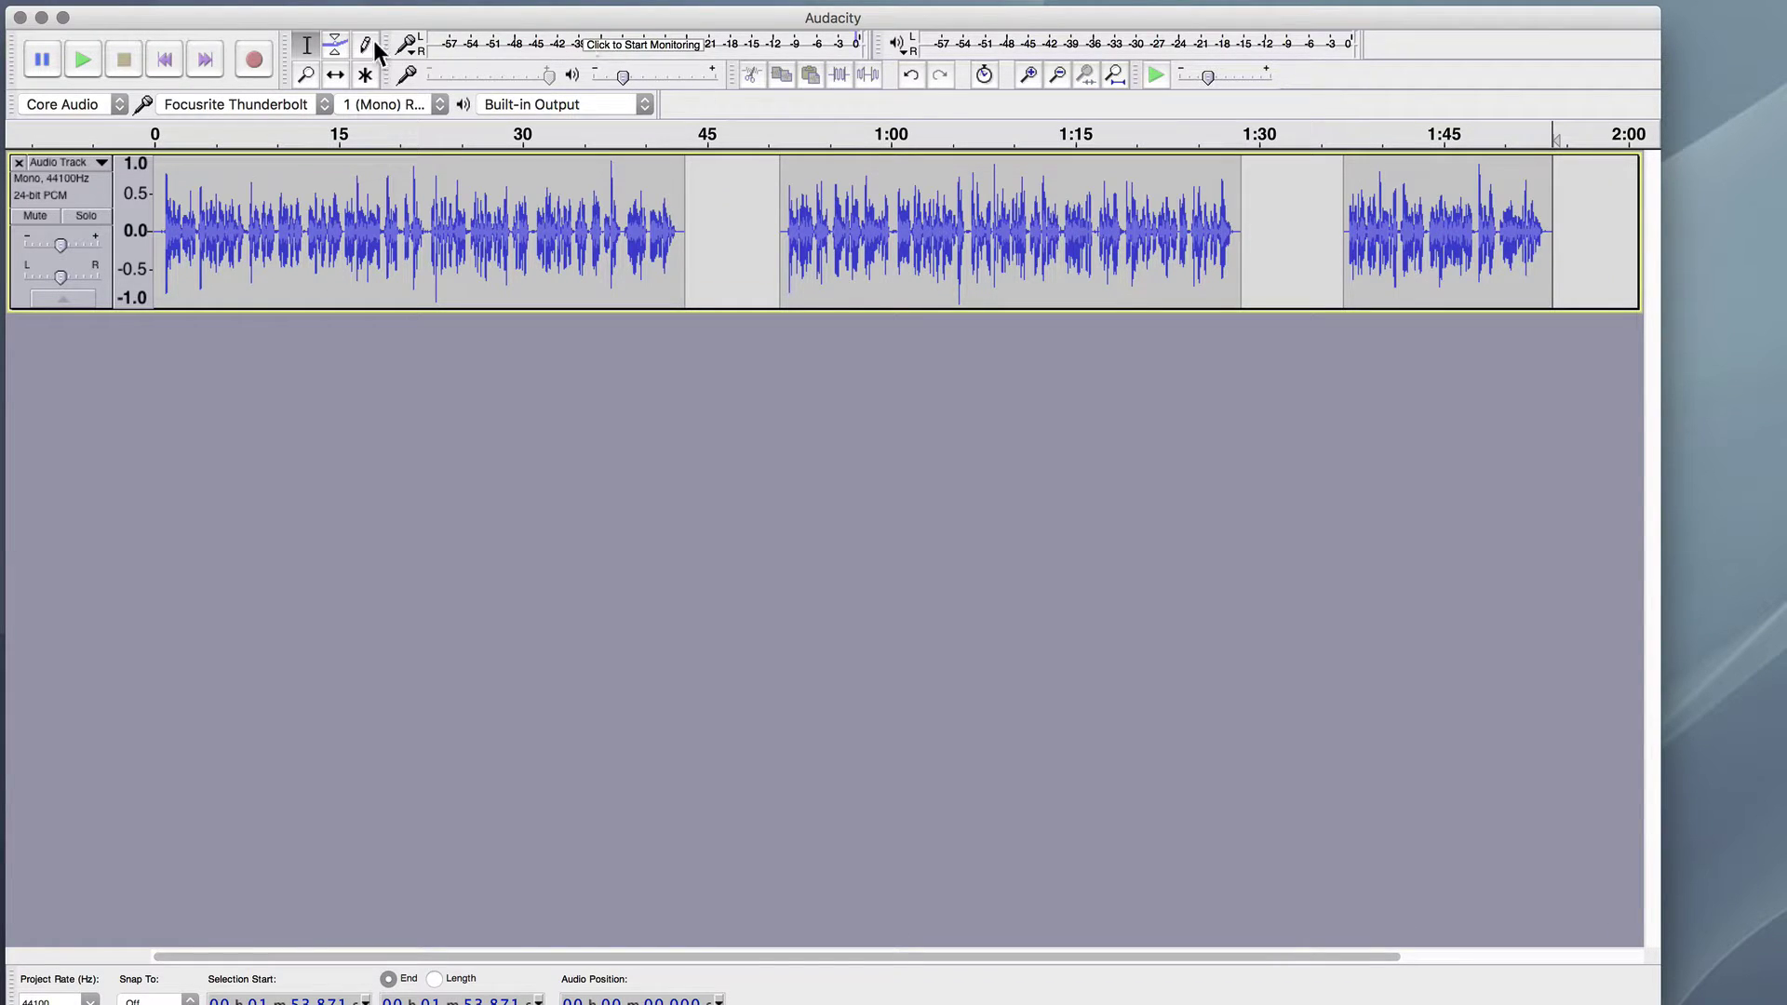
Time-shift the trimmed third clip to start at about 1:43 and the second clip to start at about 0:54.
click(336, 74)
drag(1409, 195, 1482, 192)
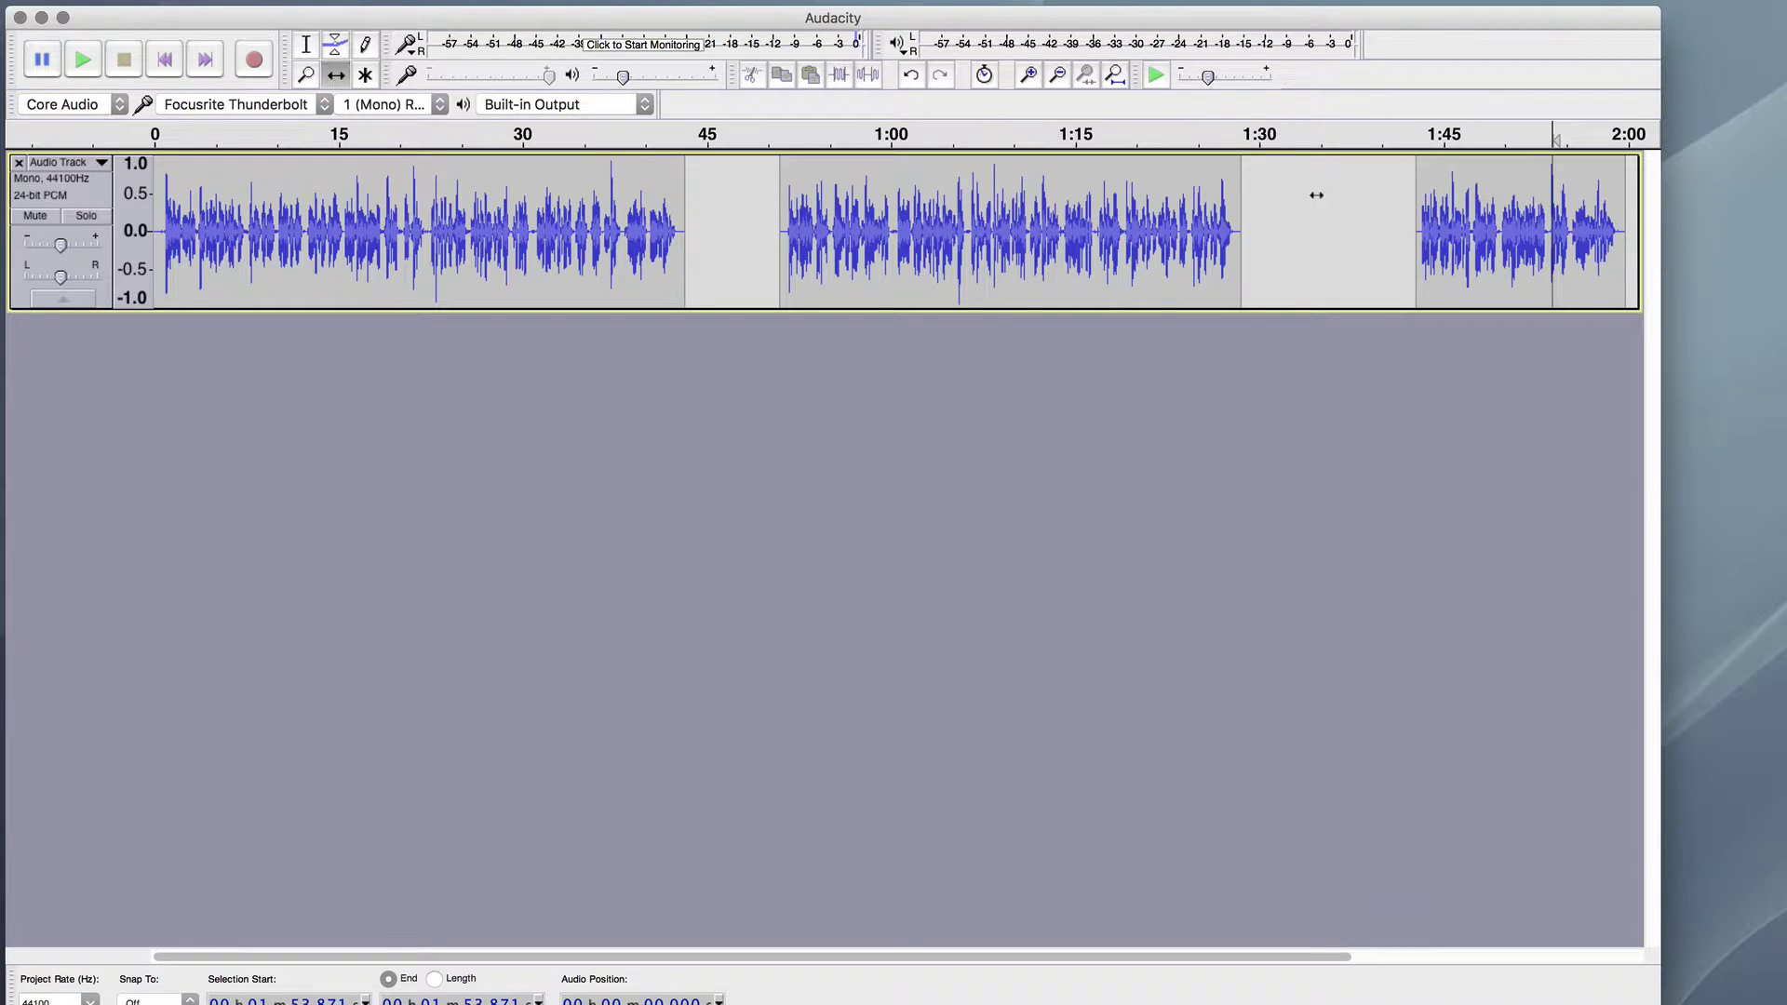
drag(1015, 243, 1050, 243)
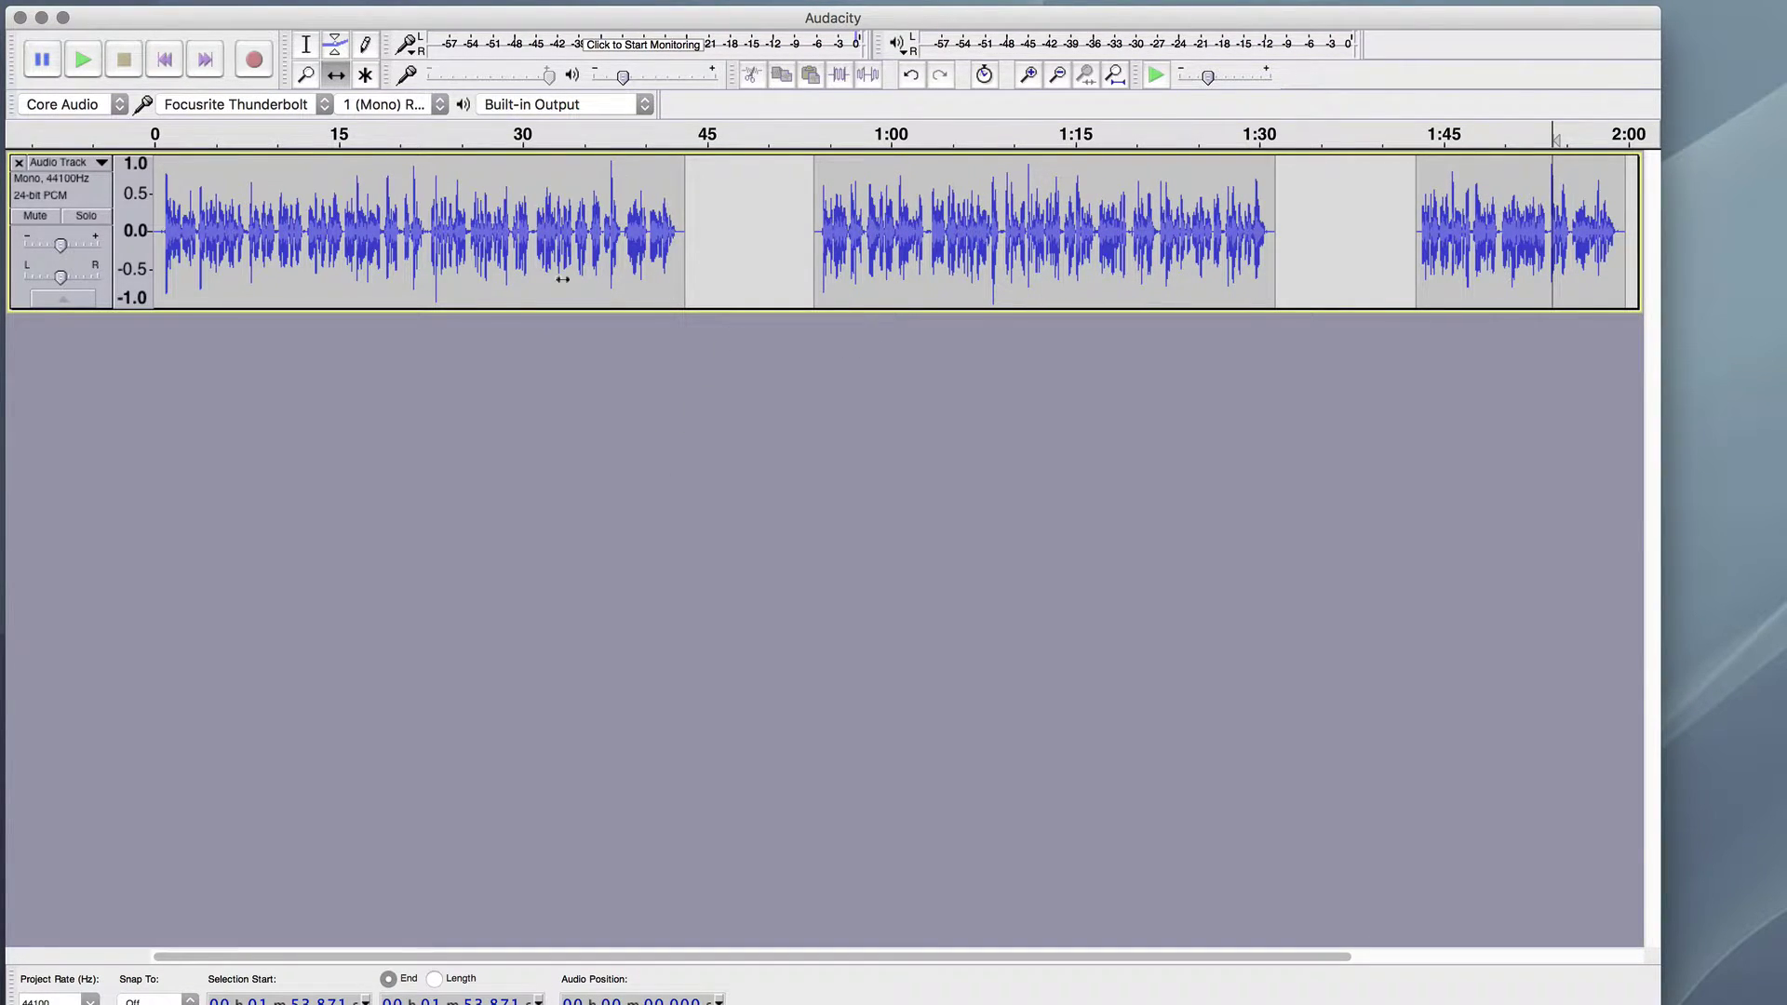
Play back a short stretch of the third clip, stop, and return the cursor to the project start.
click(80, 60)
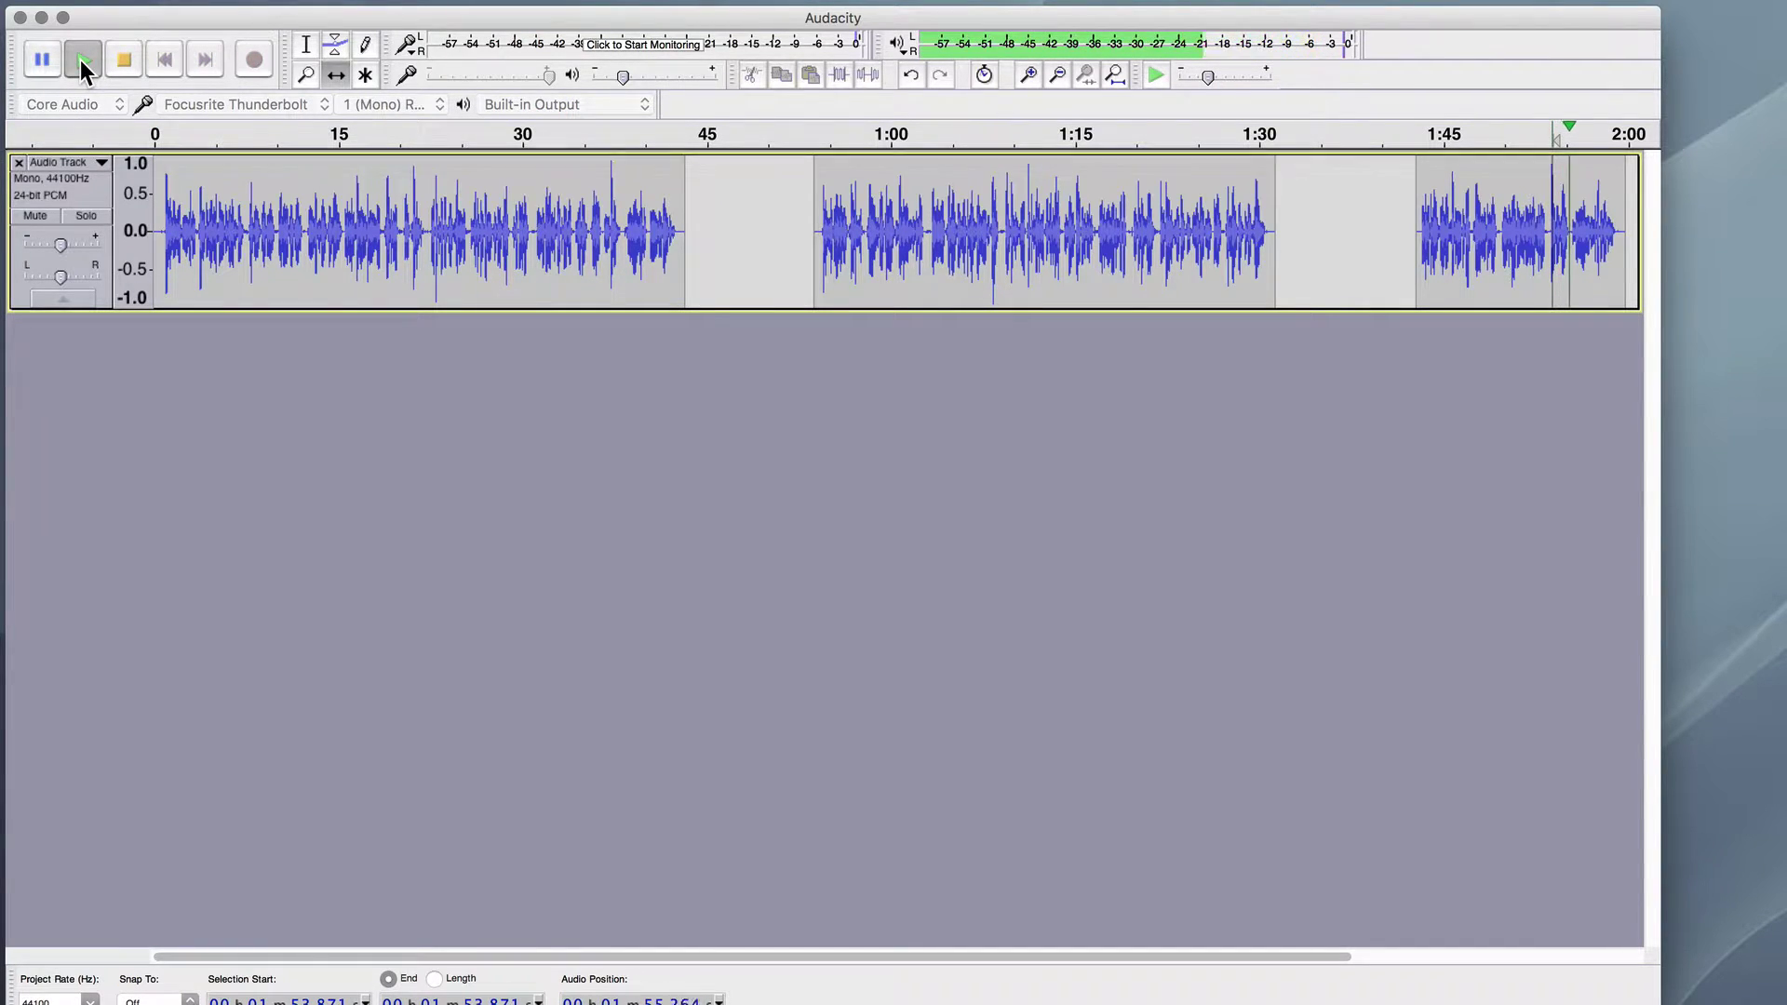
click(123, 60)
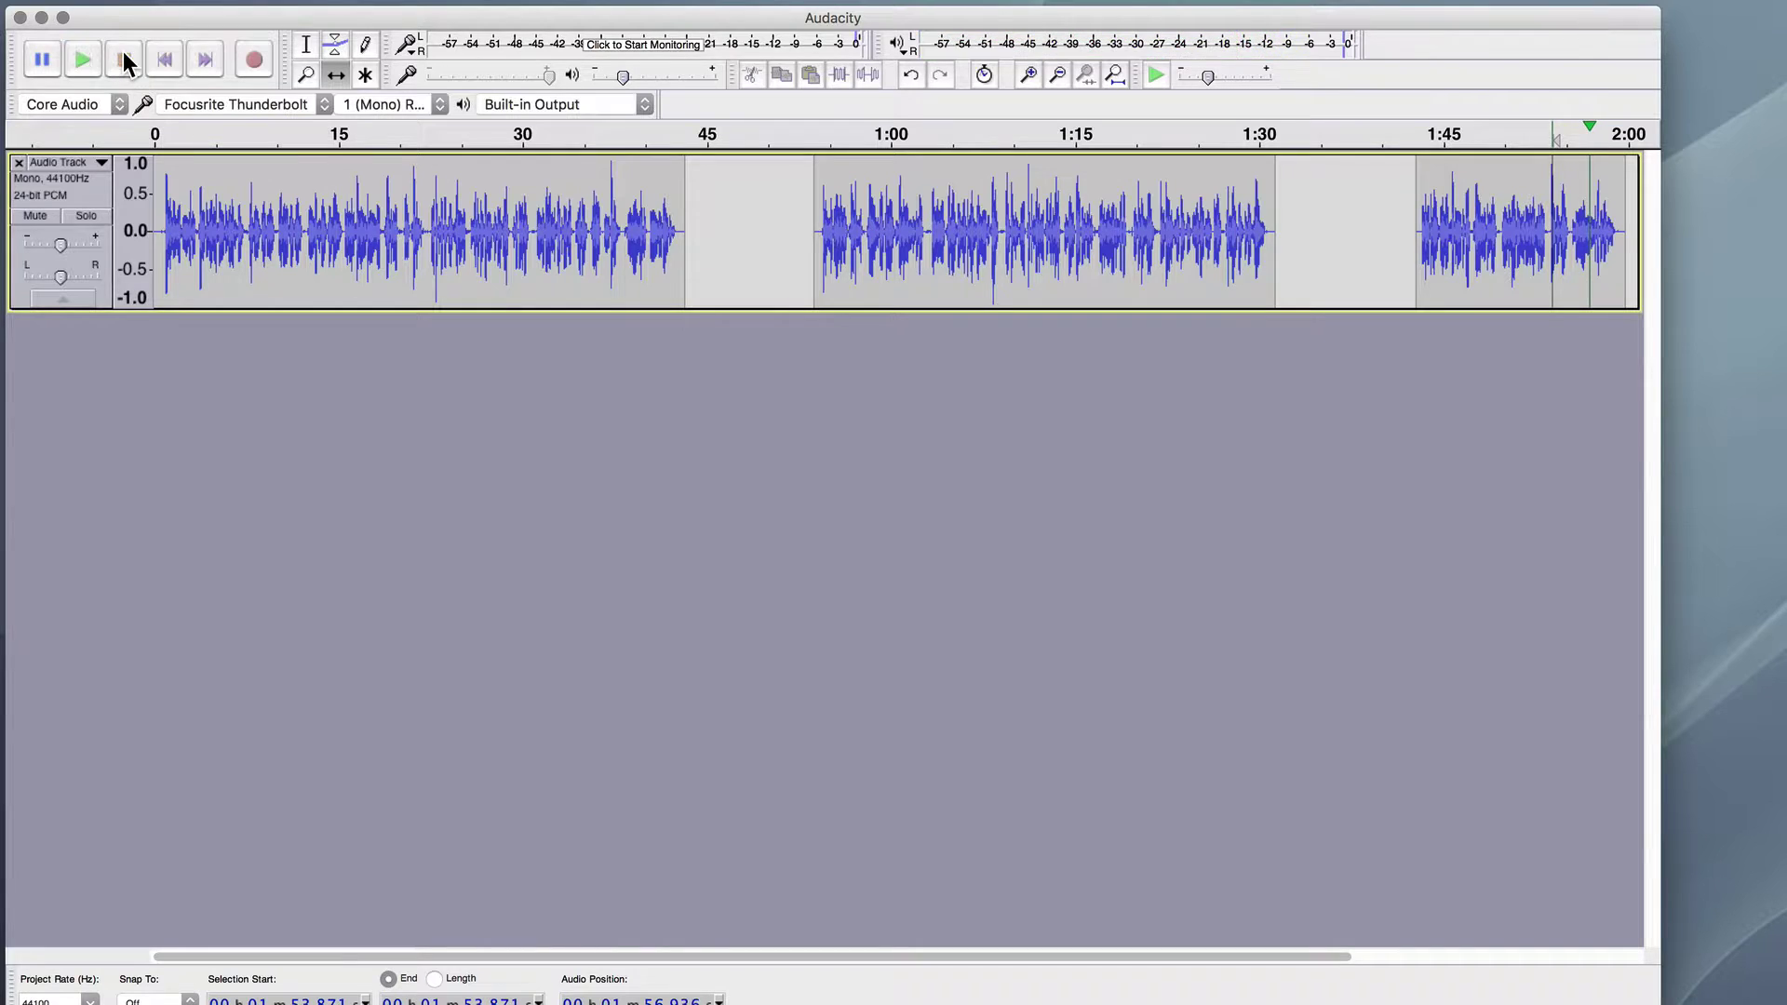
click(162, 61)
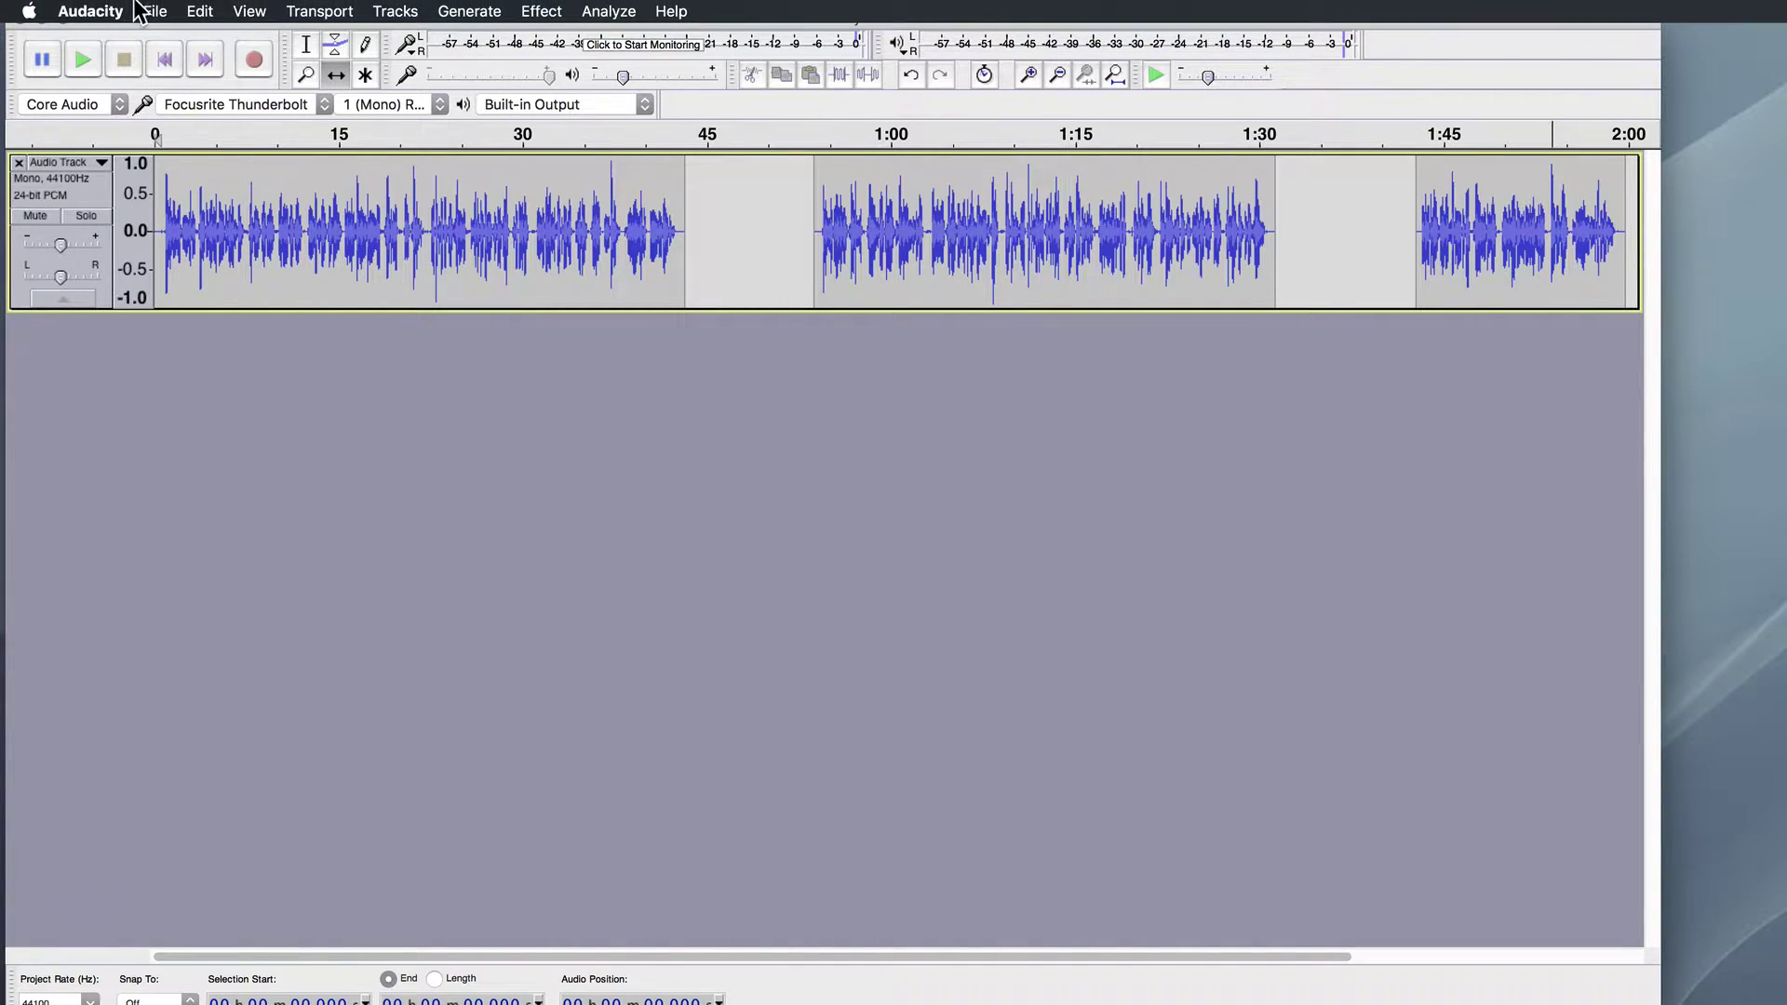
Import Salsa.mp3 and Samba.mp3 from the Desktop as new tracks.
click(153, 10)
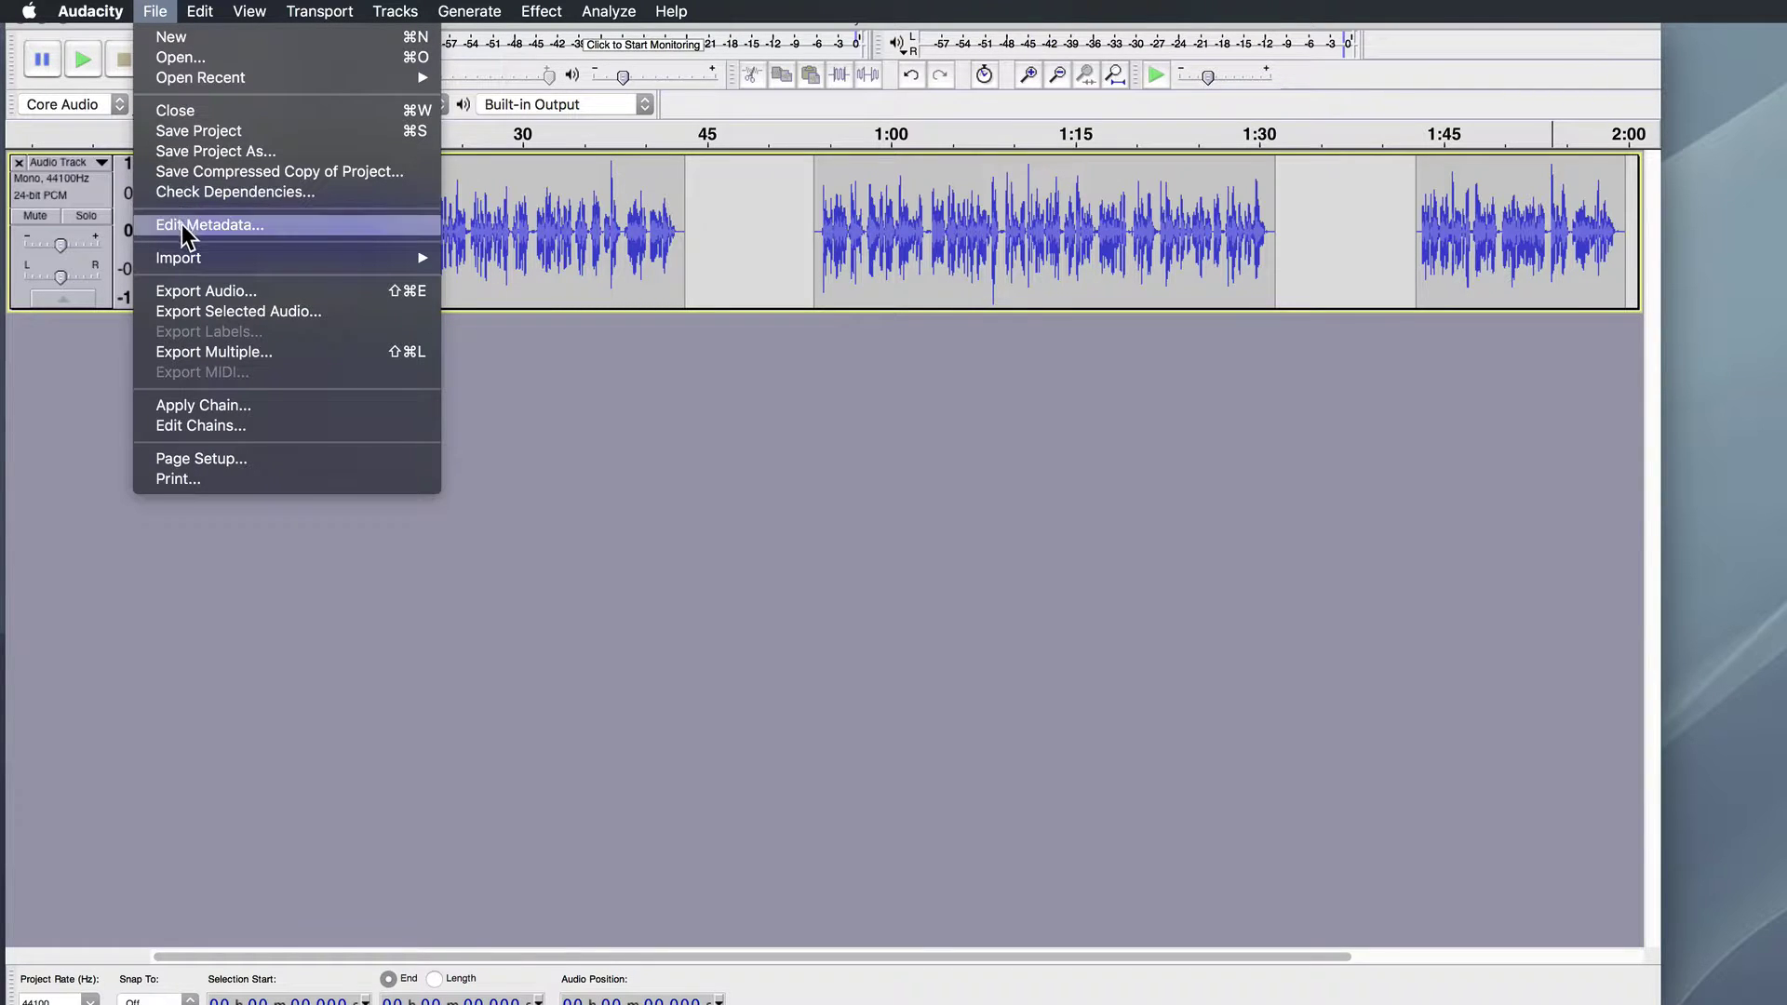
mouse_move(195, 257)
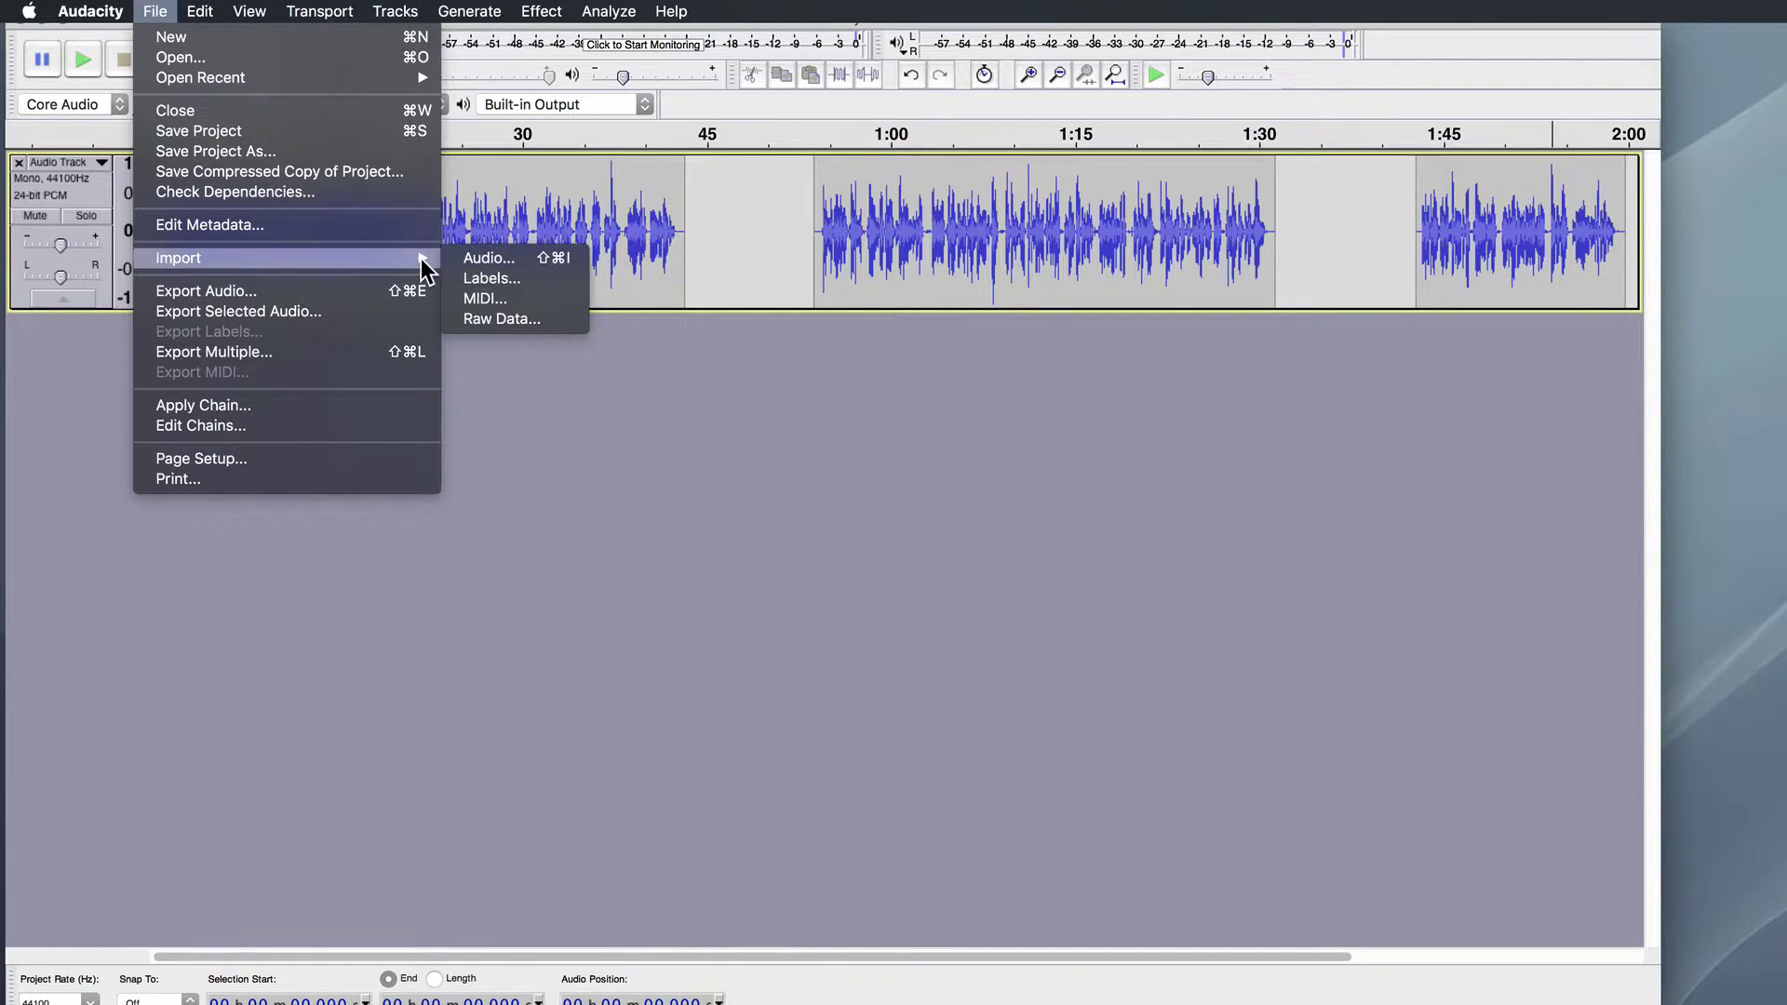
click(466, 257)
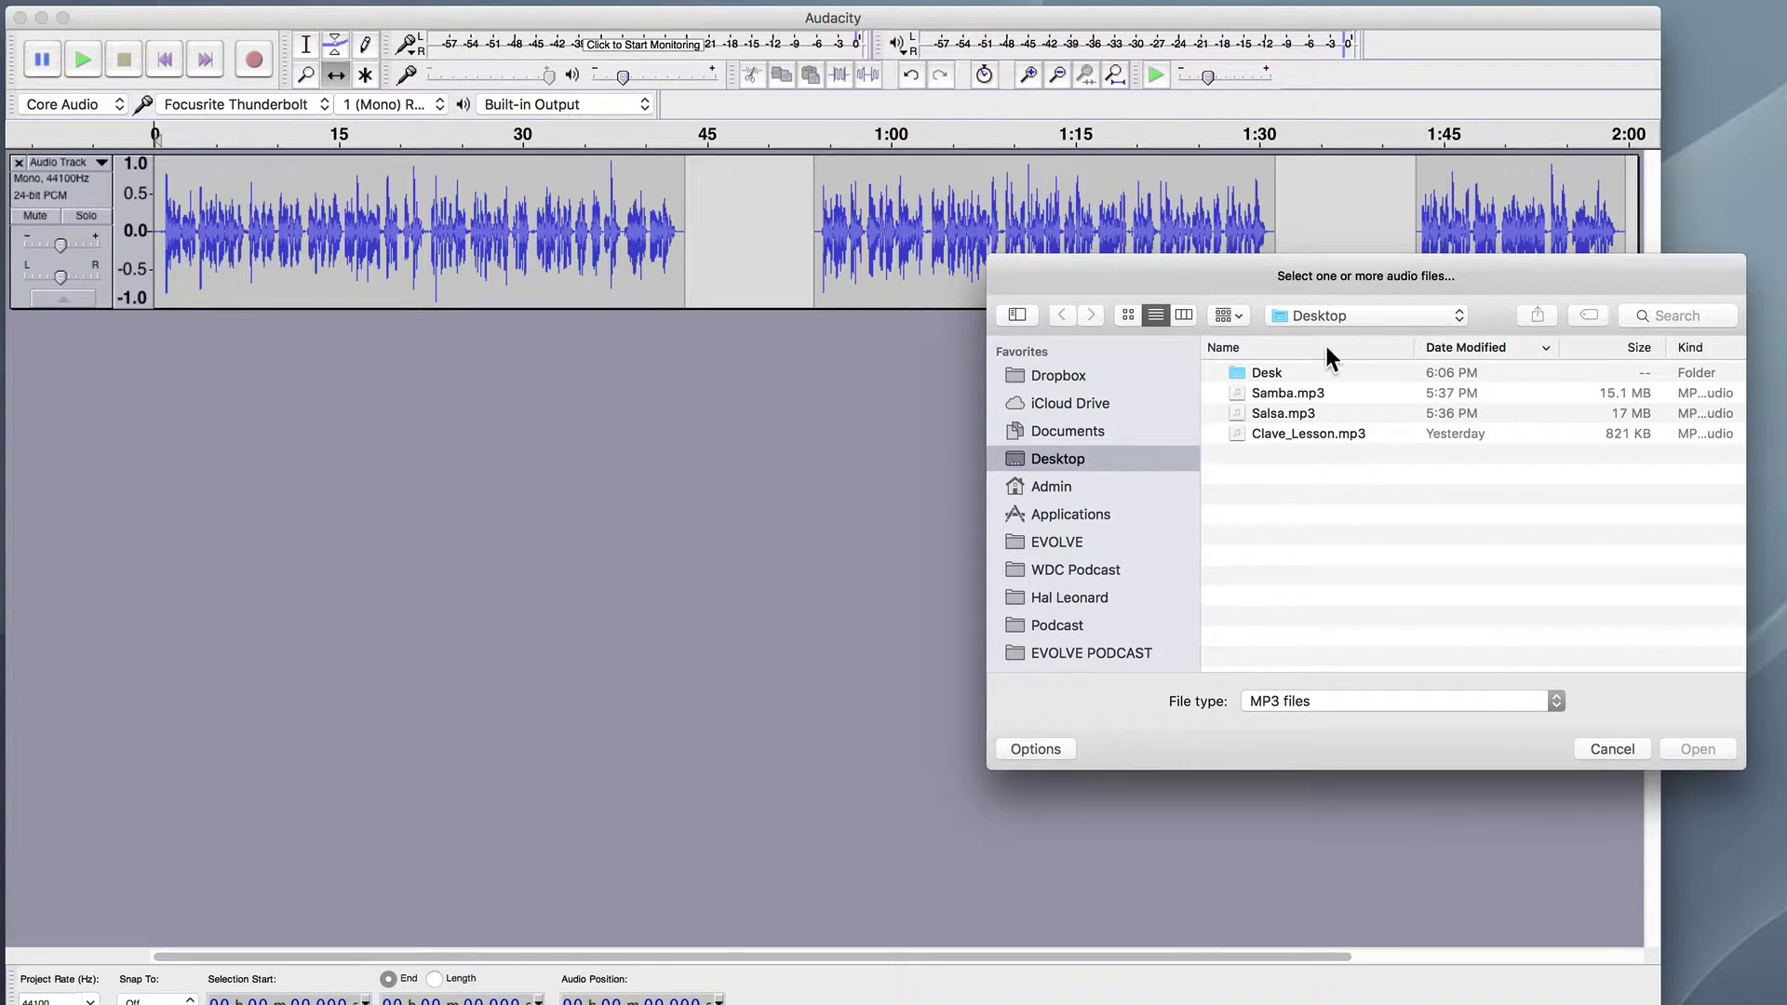
click(1238, 412)
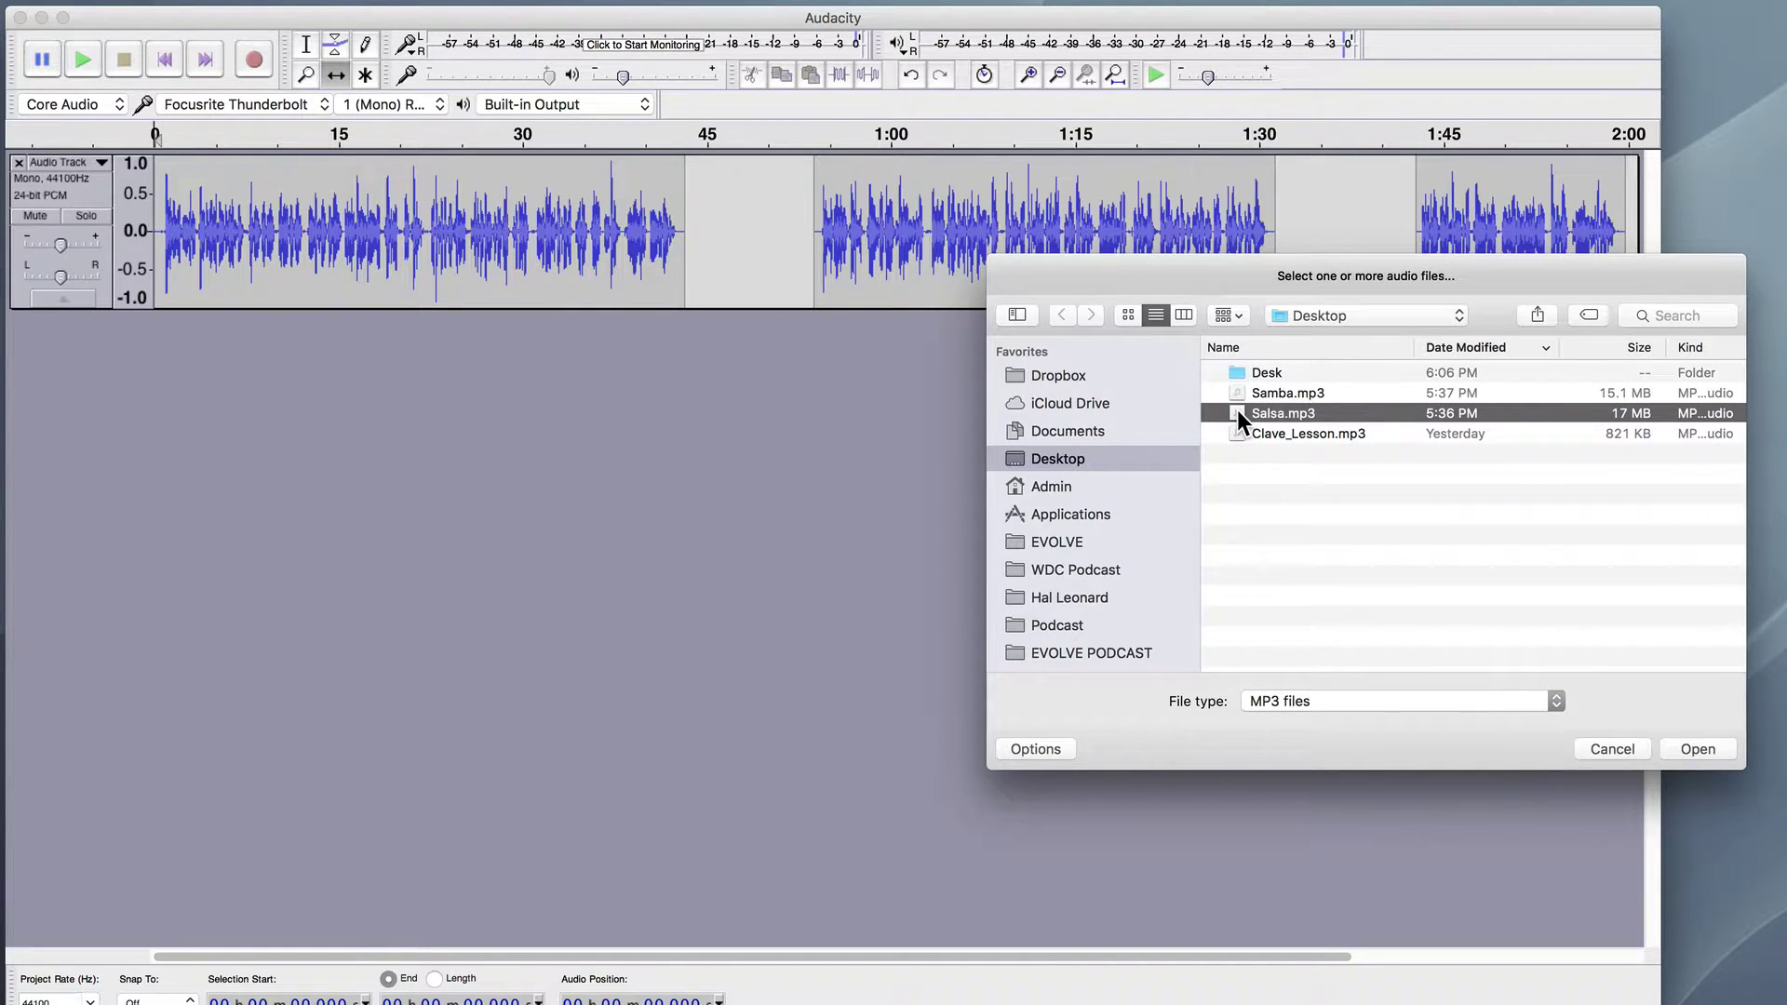
shift+click(1249, 392)
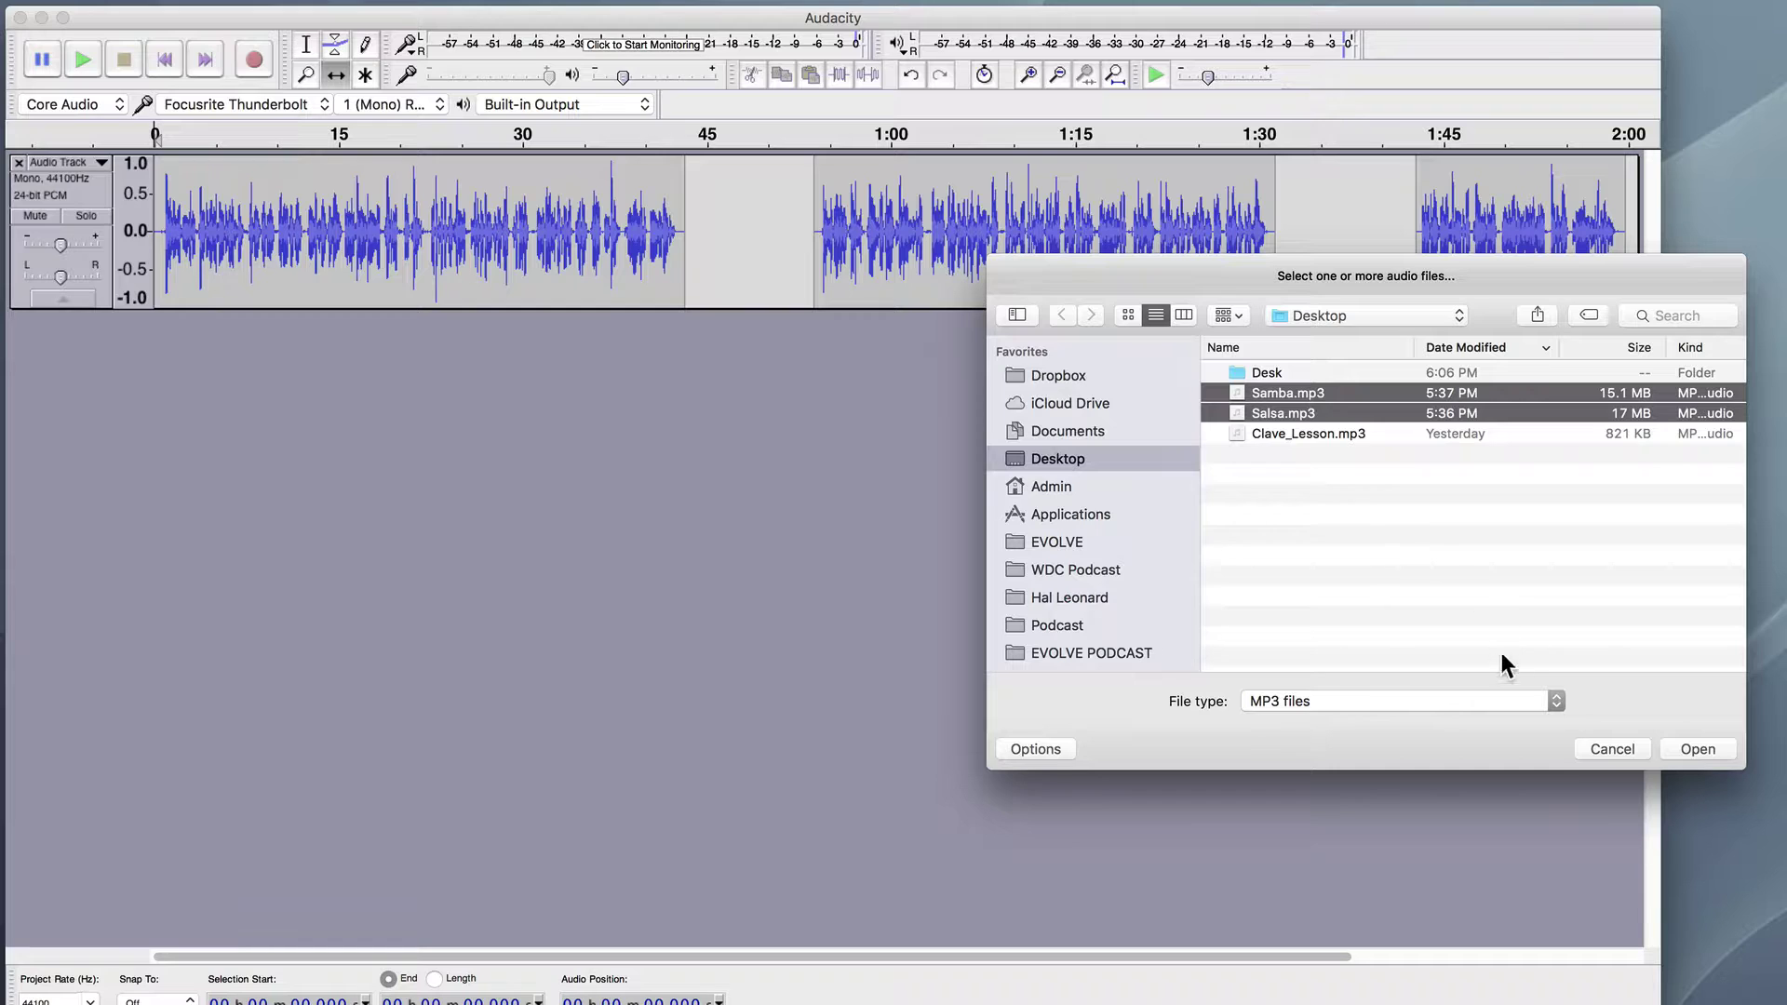
click(1696, 748)
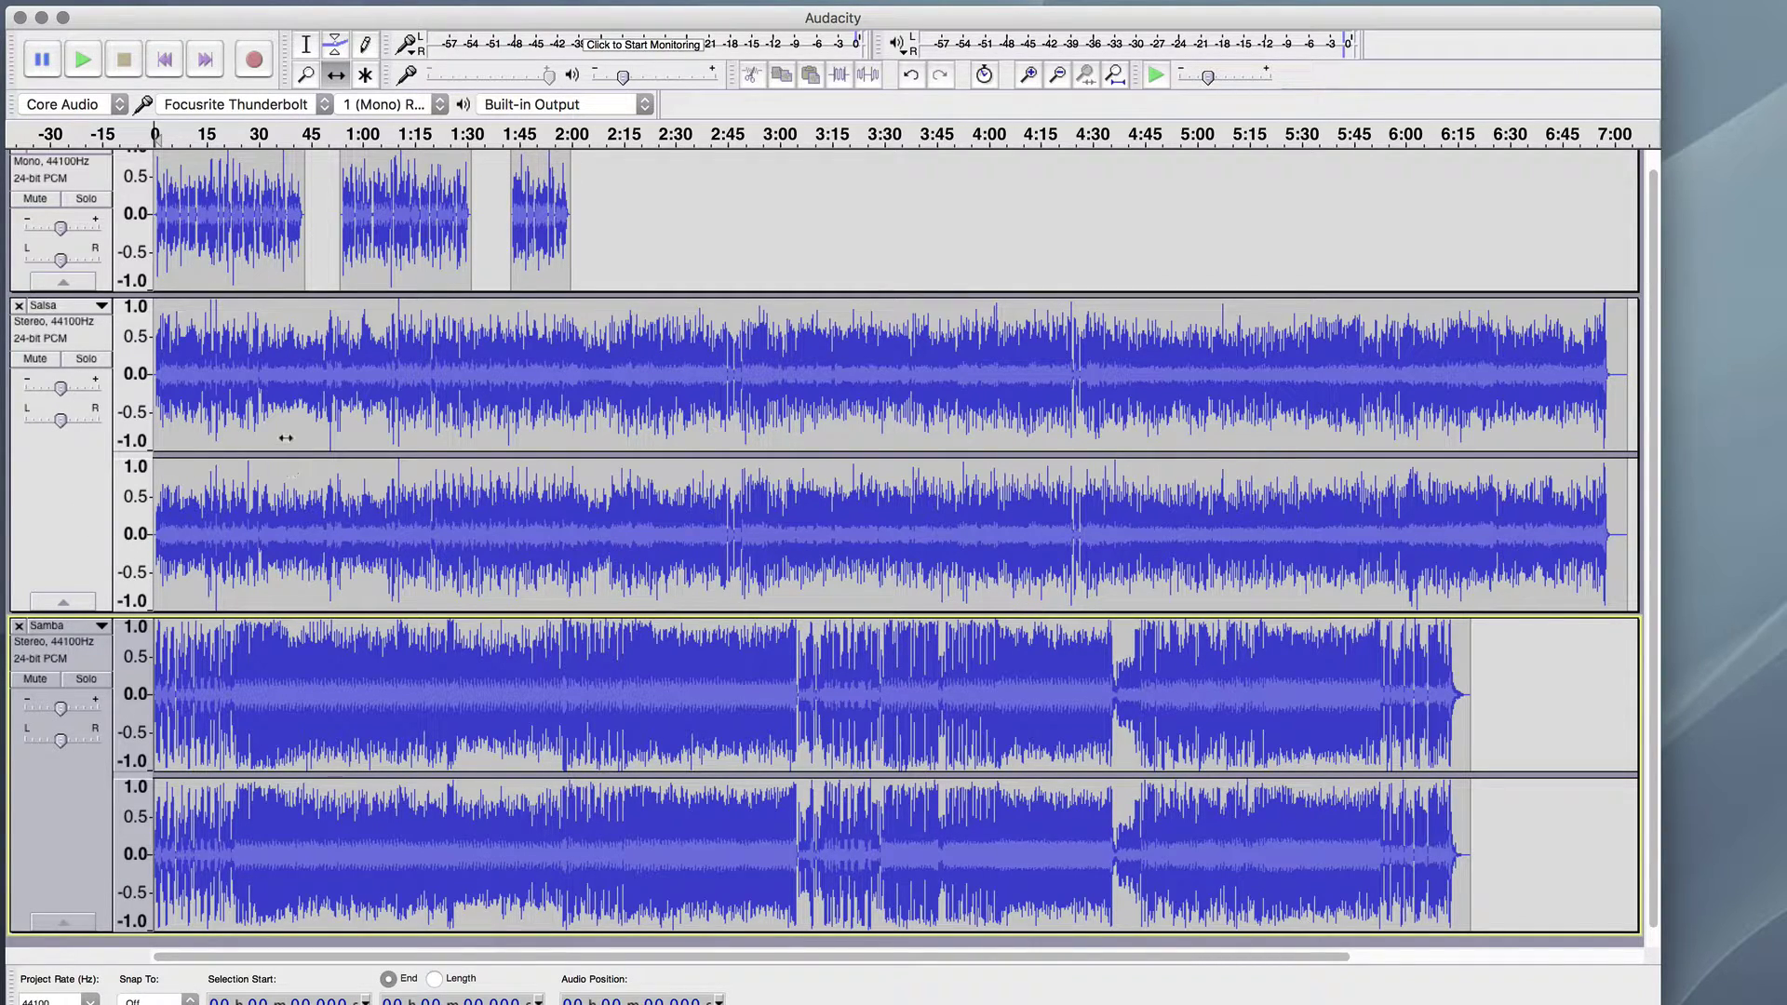
Delete the first 49 seconds or so of the Salsa track, and trim the remainder to an excerpt about 19 seconds long.
click(303, 46)
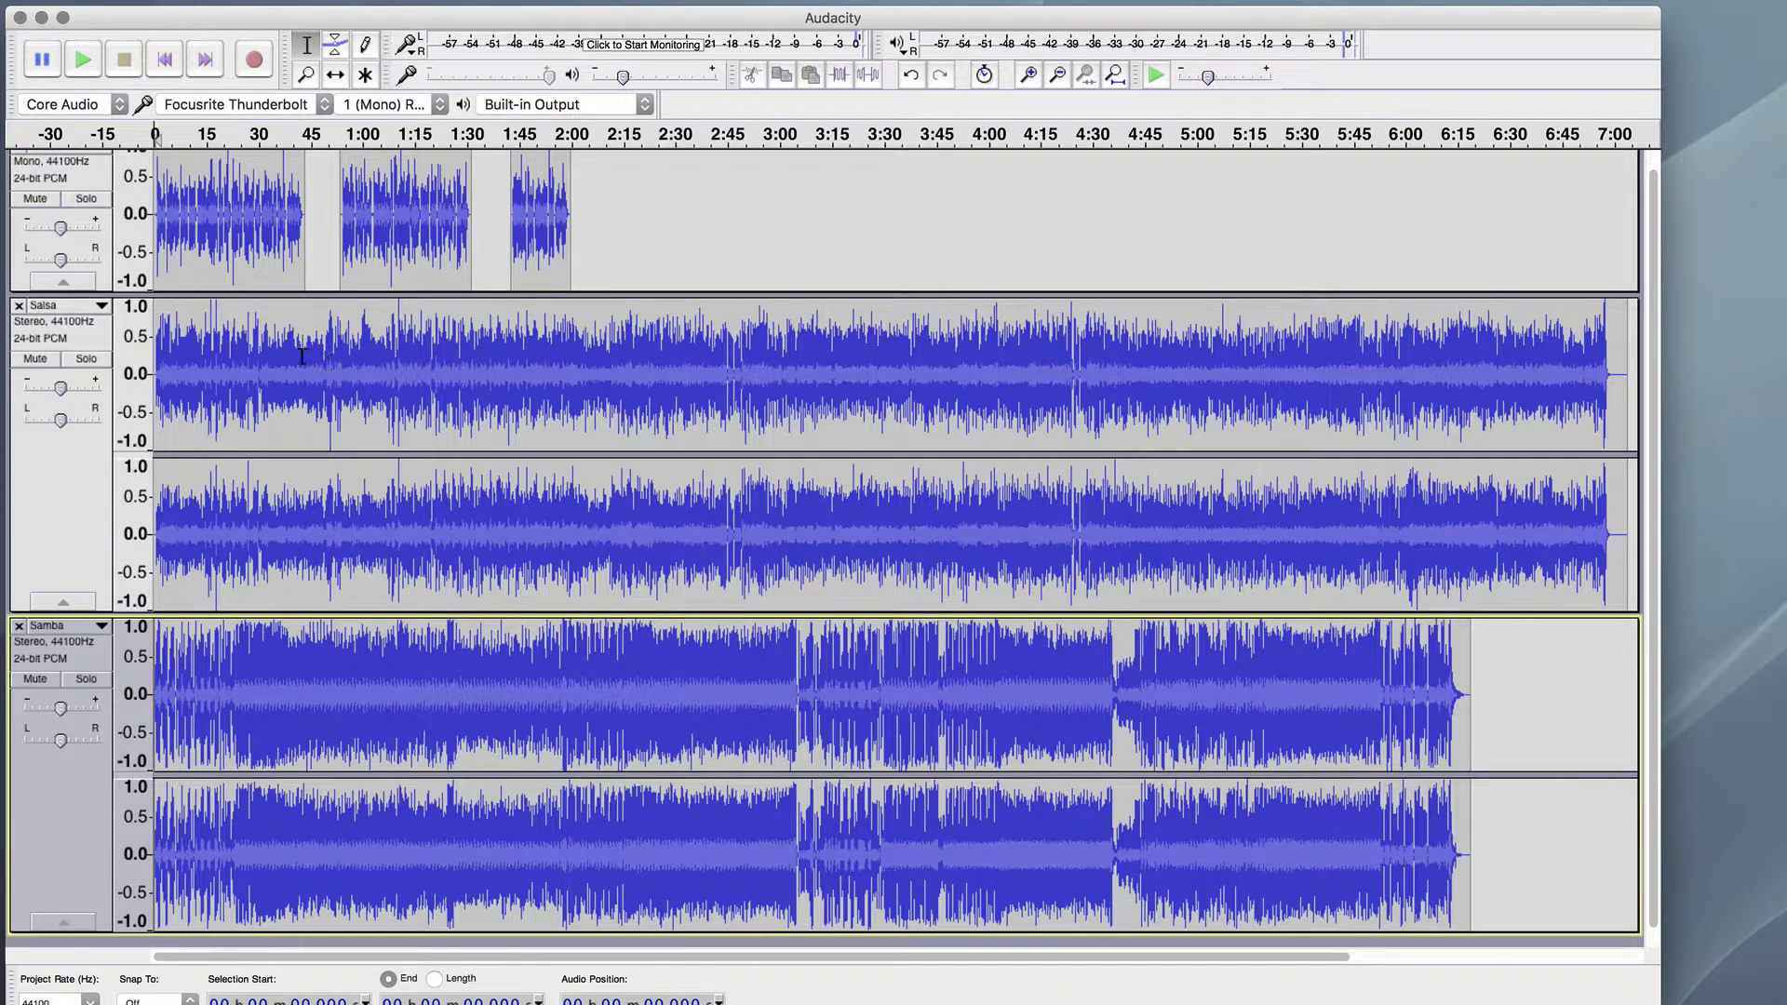
drag(325, 366, 157, 366)
key(Delete)
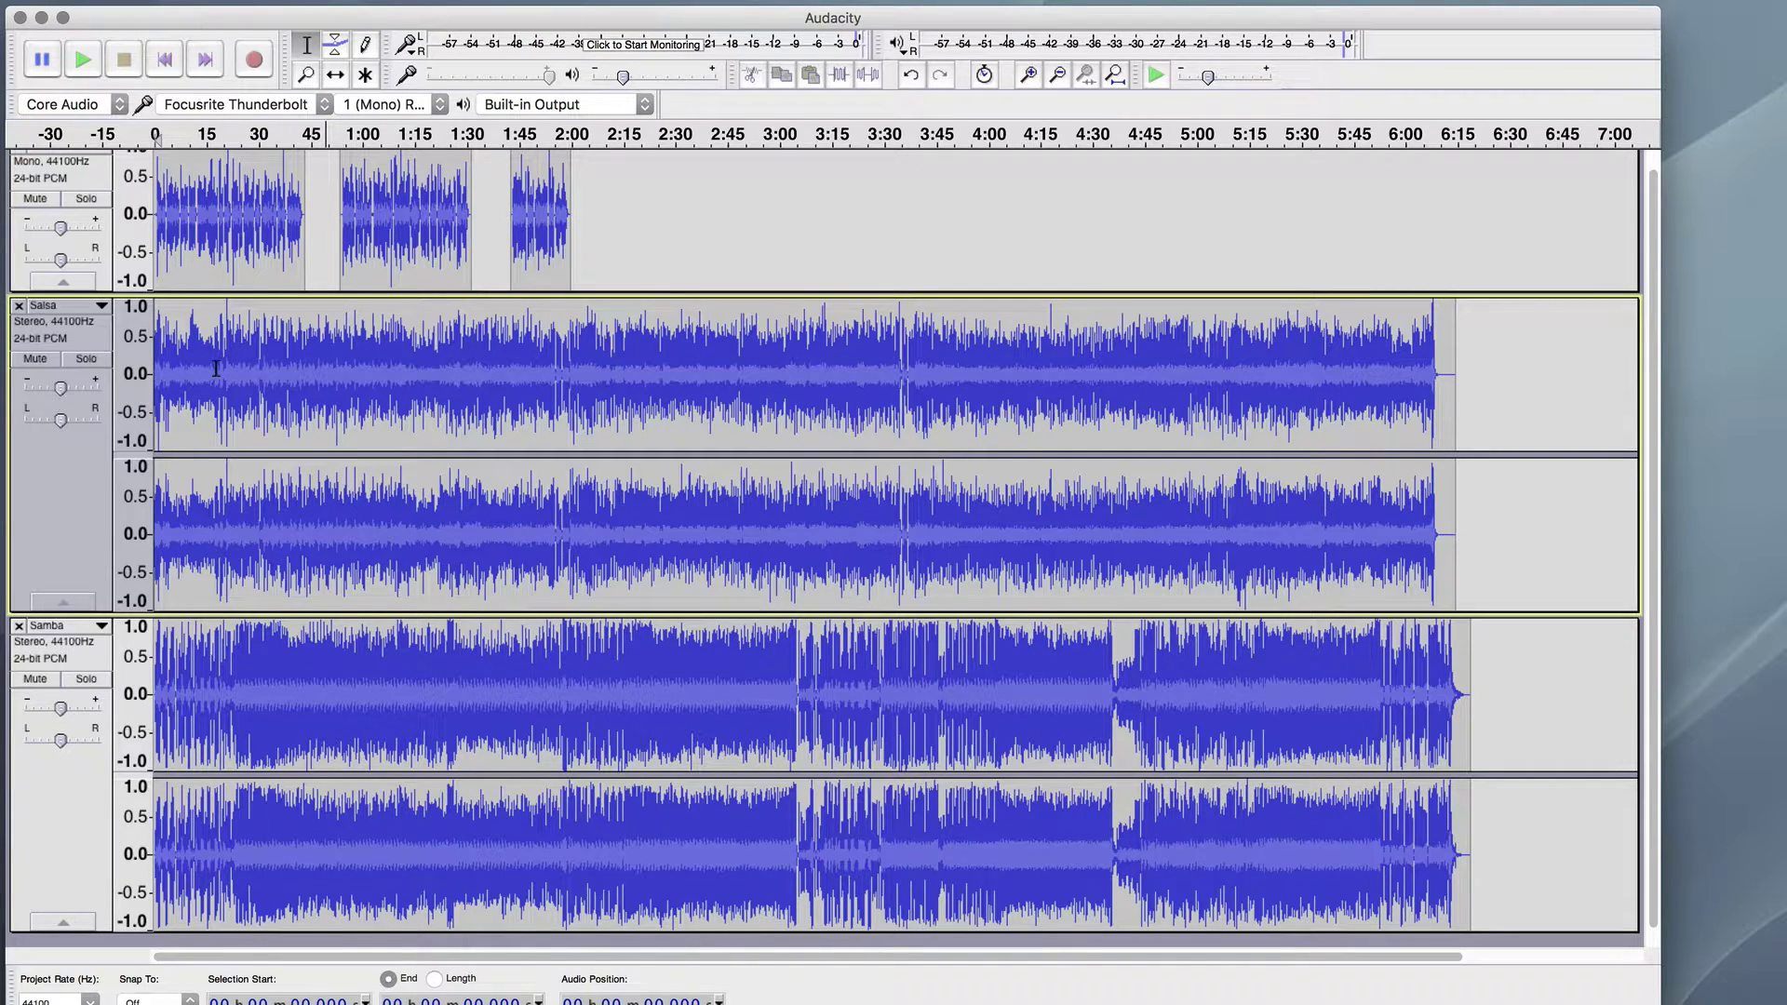
drag(219, 370, 1489, 407)
key(Delete)
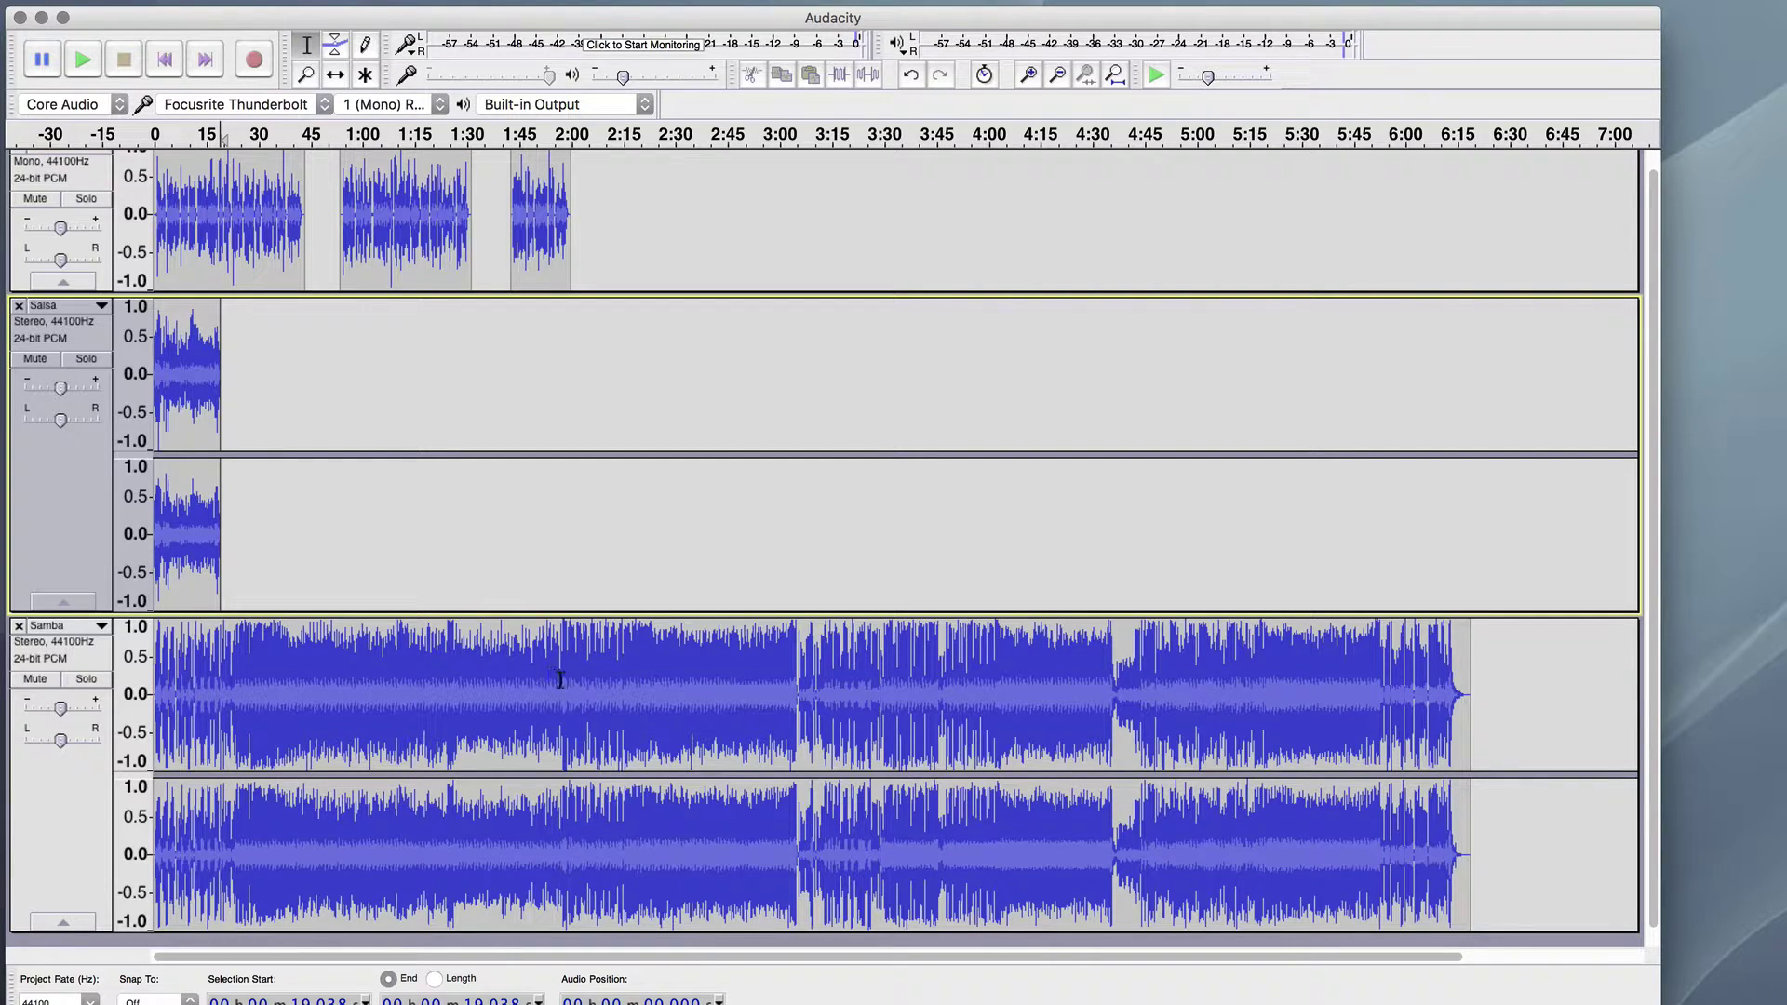
Delete about the first 1:57 of the Samba track, and trim the remainder to an excerpt about 34 seconds long.
drag(561, 680, 139, 672)
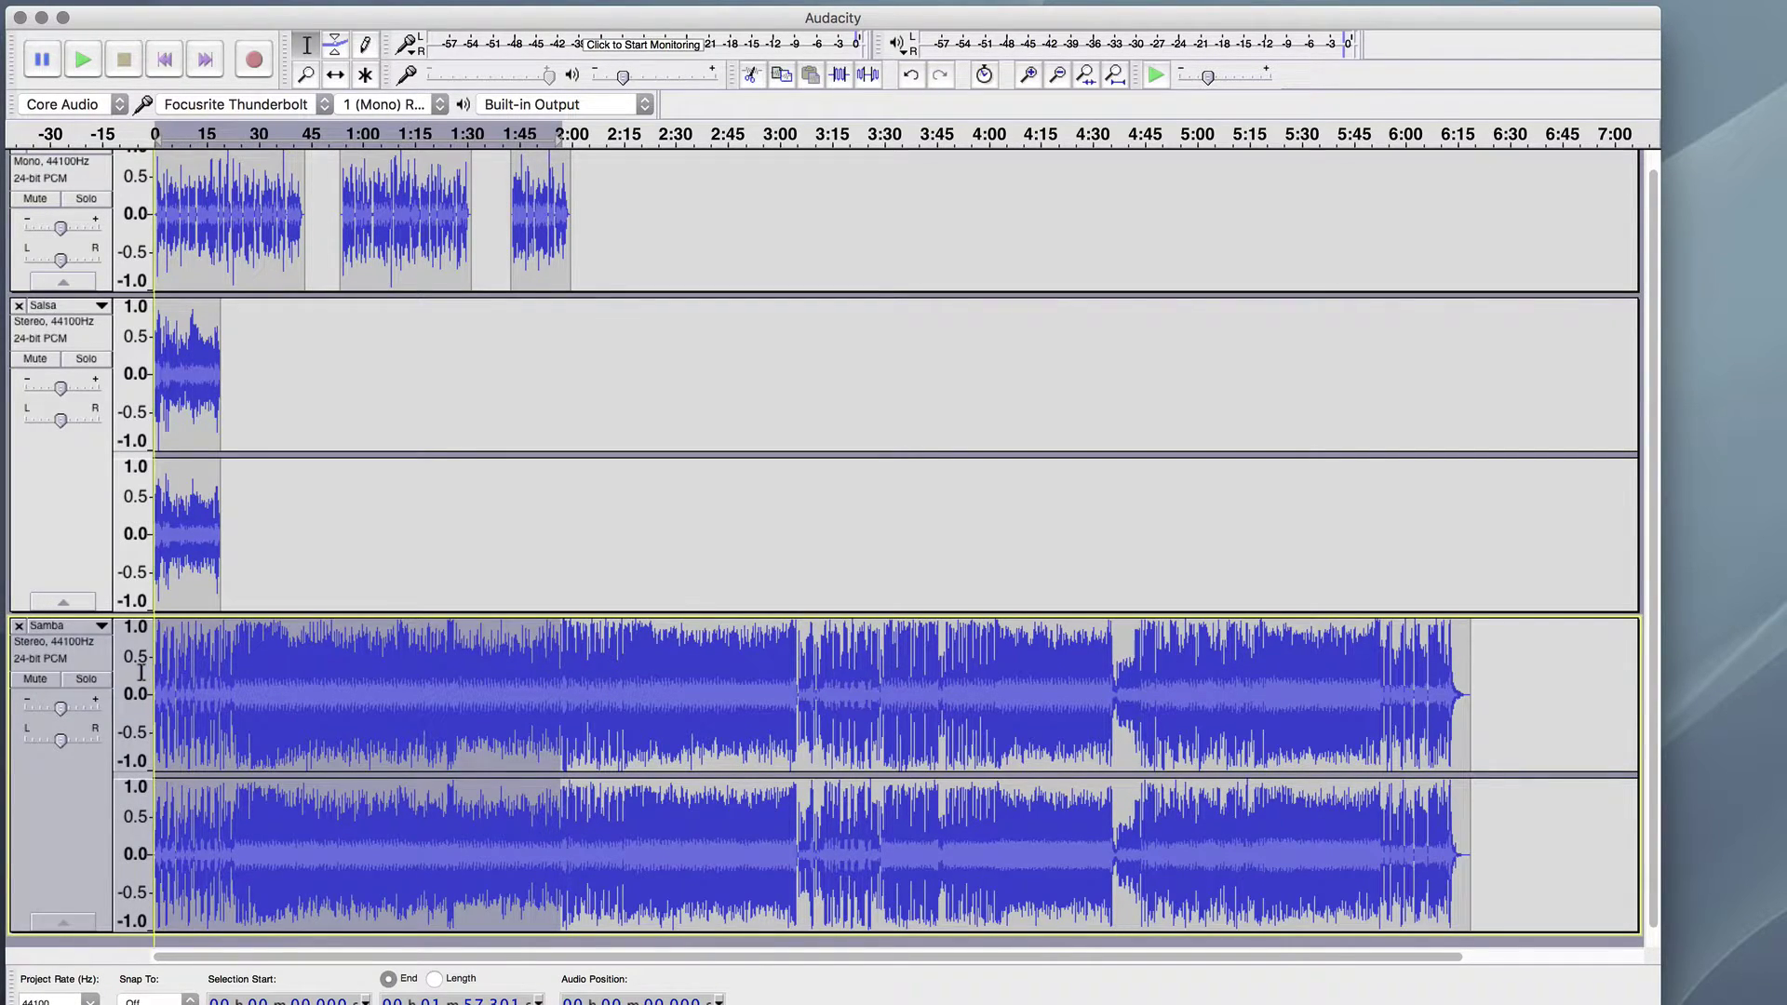
key(Delete)
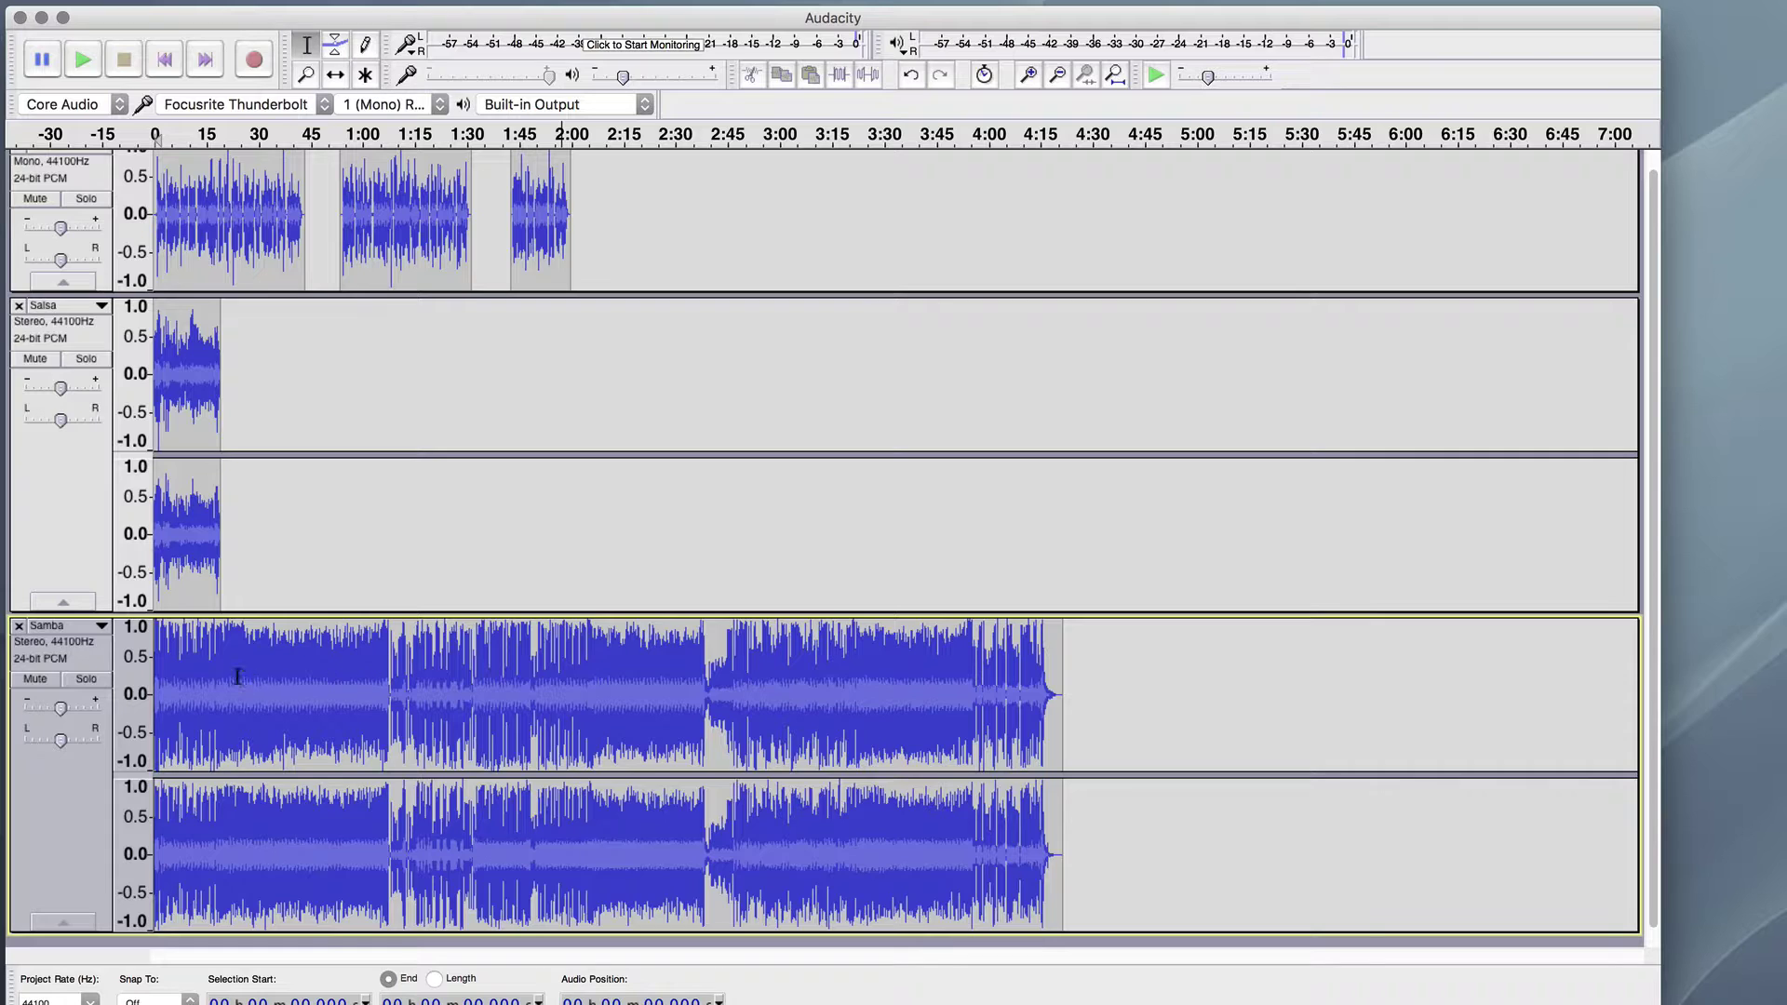
drag(223, 679, 552, 690)
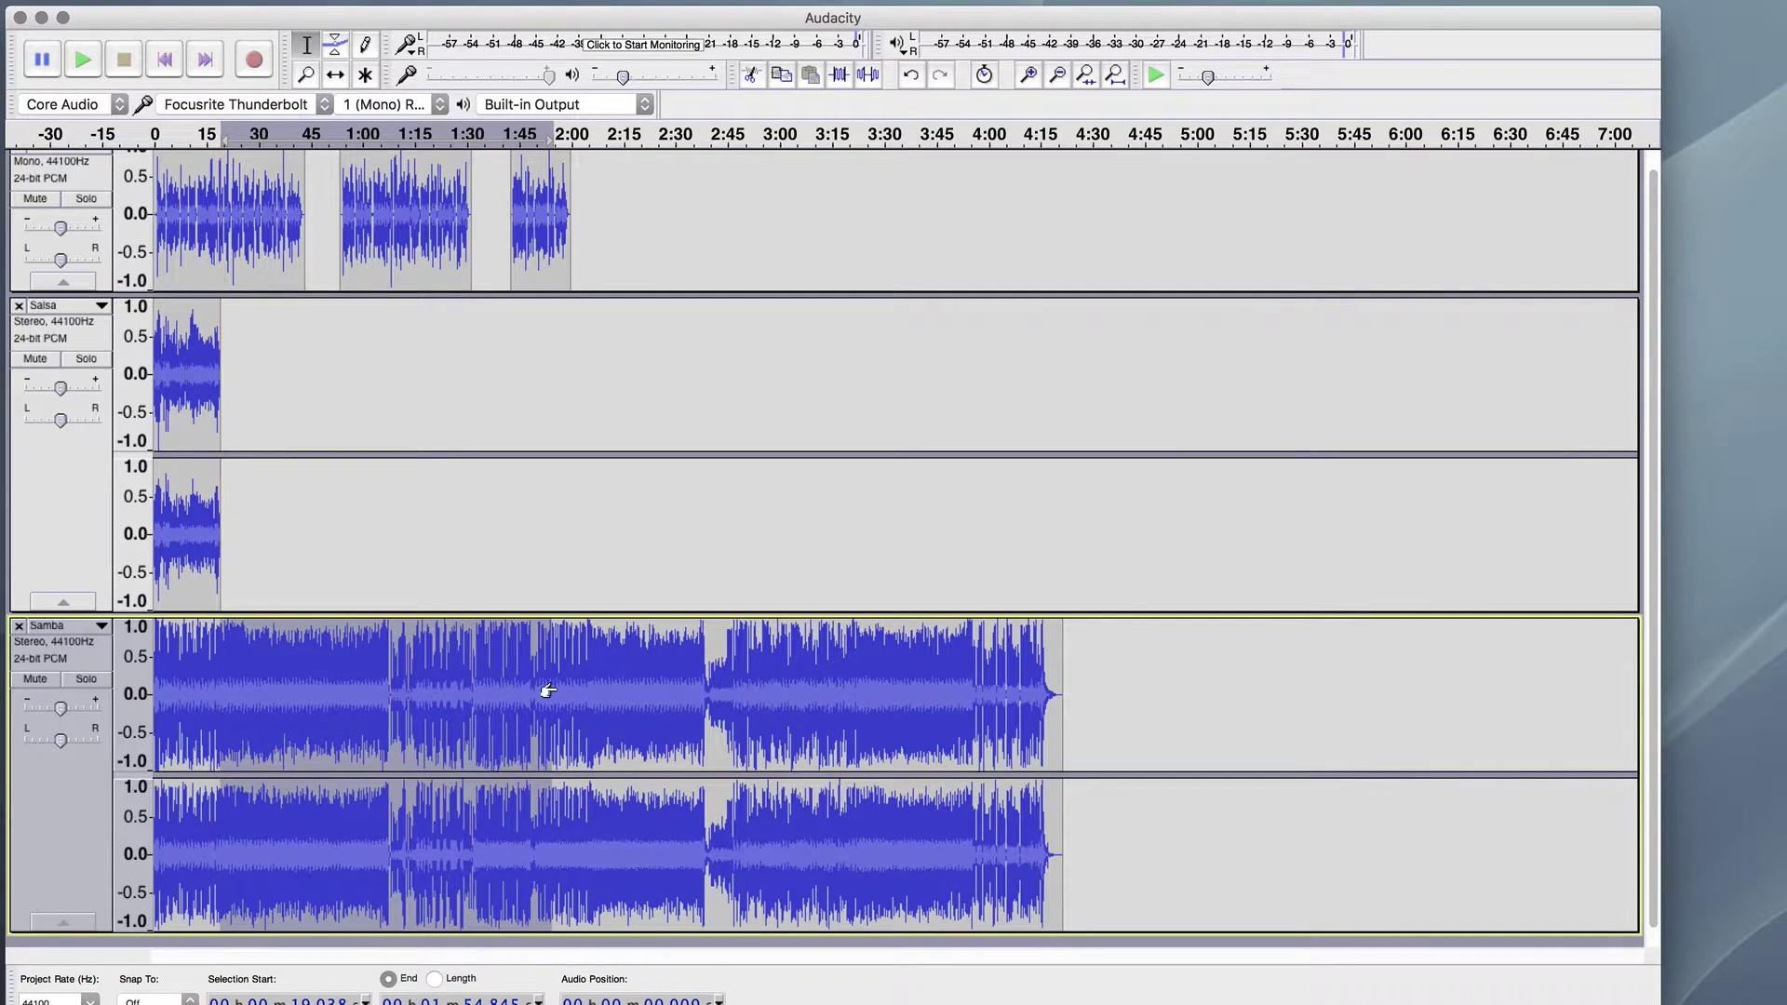
click(296, 692)
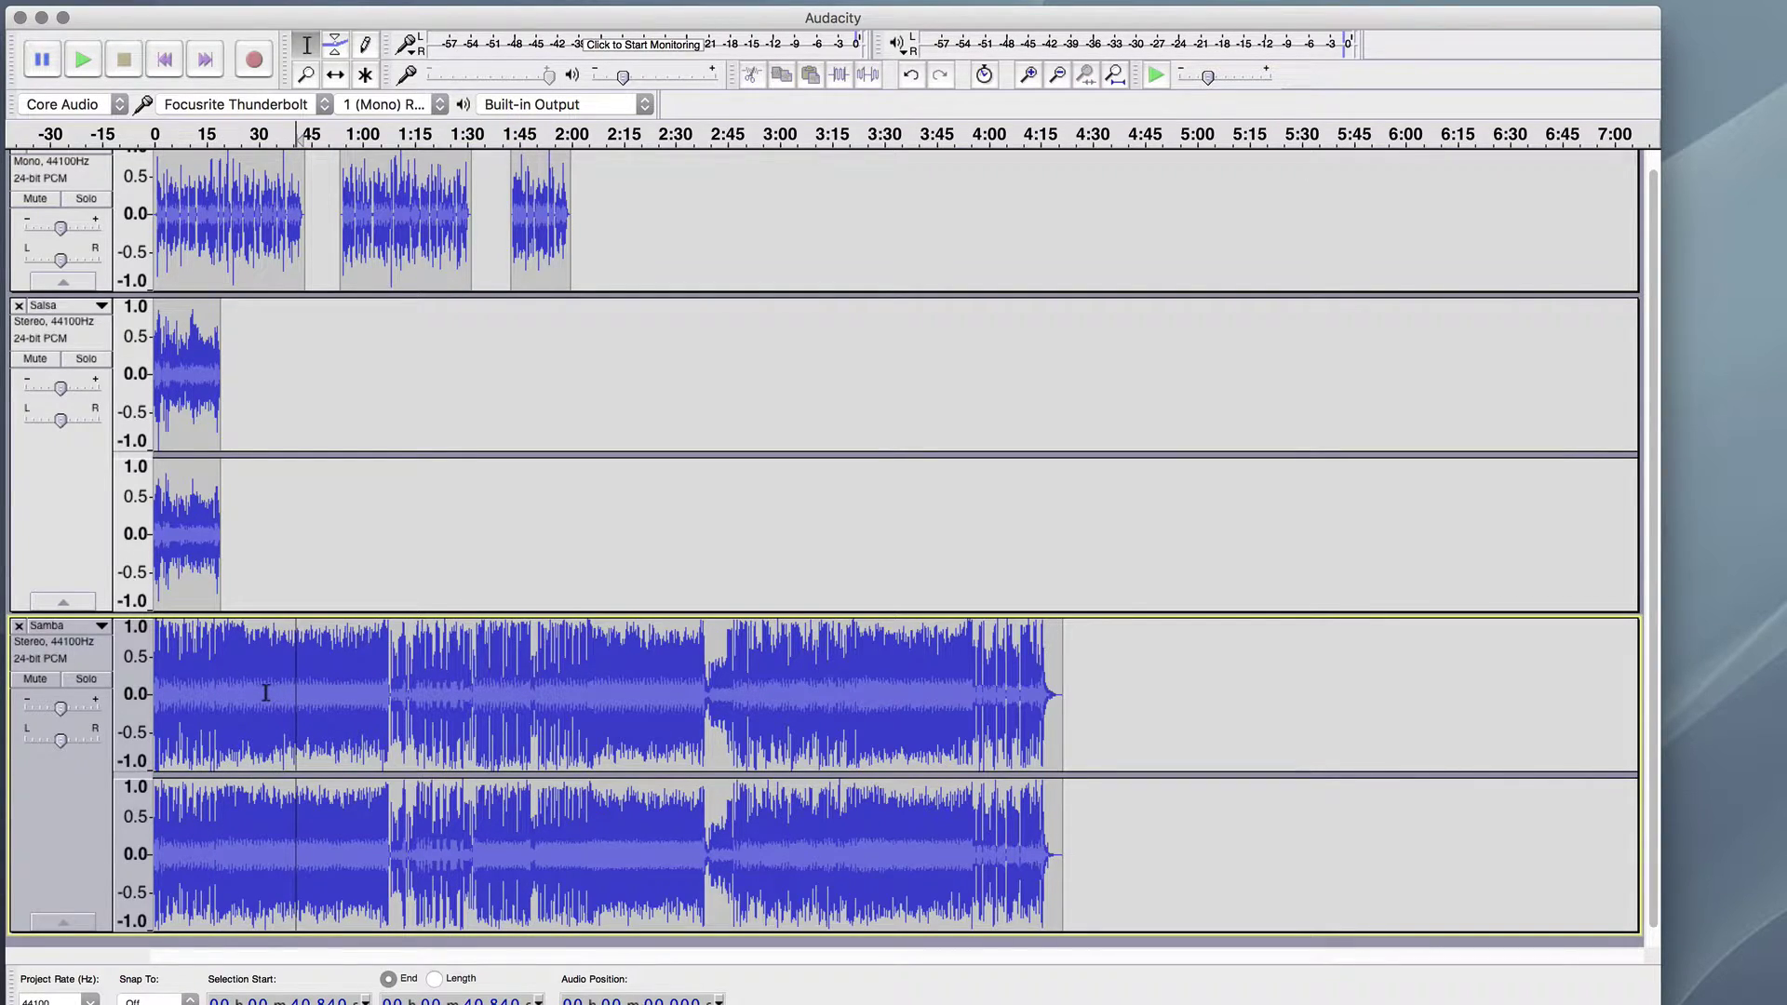
drag(274, 693, 1073, 679)
key(Delete)
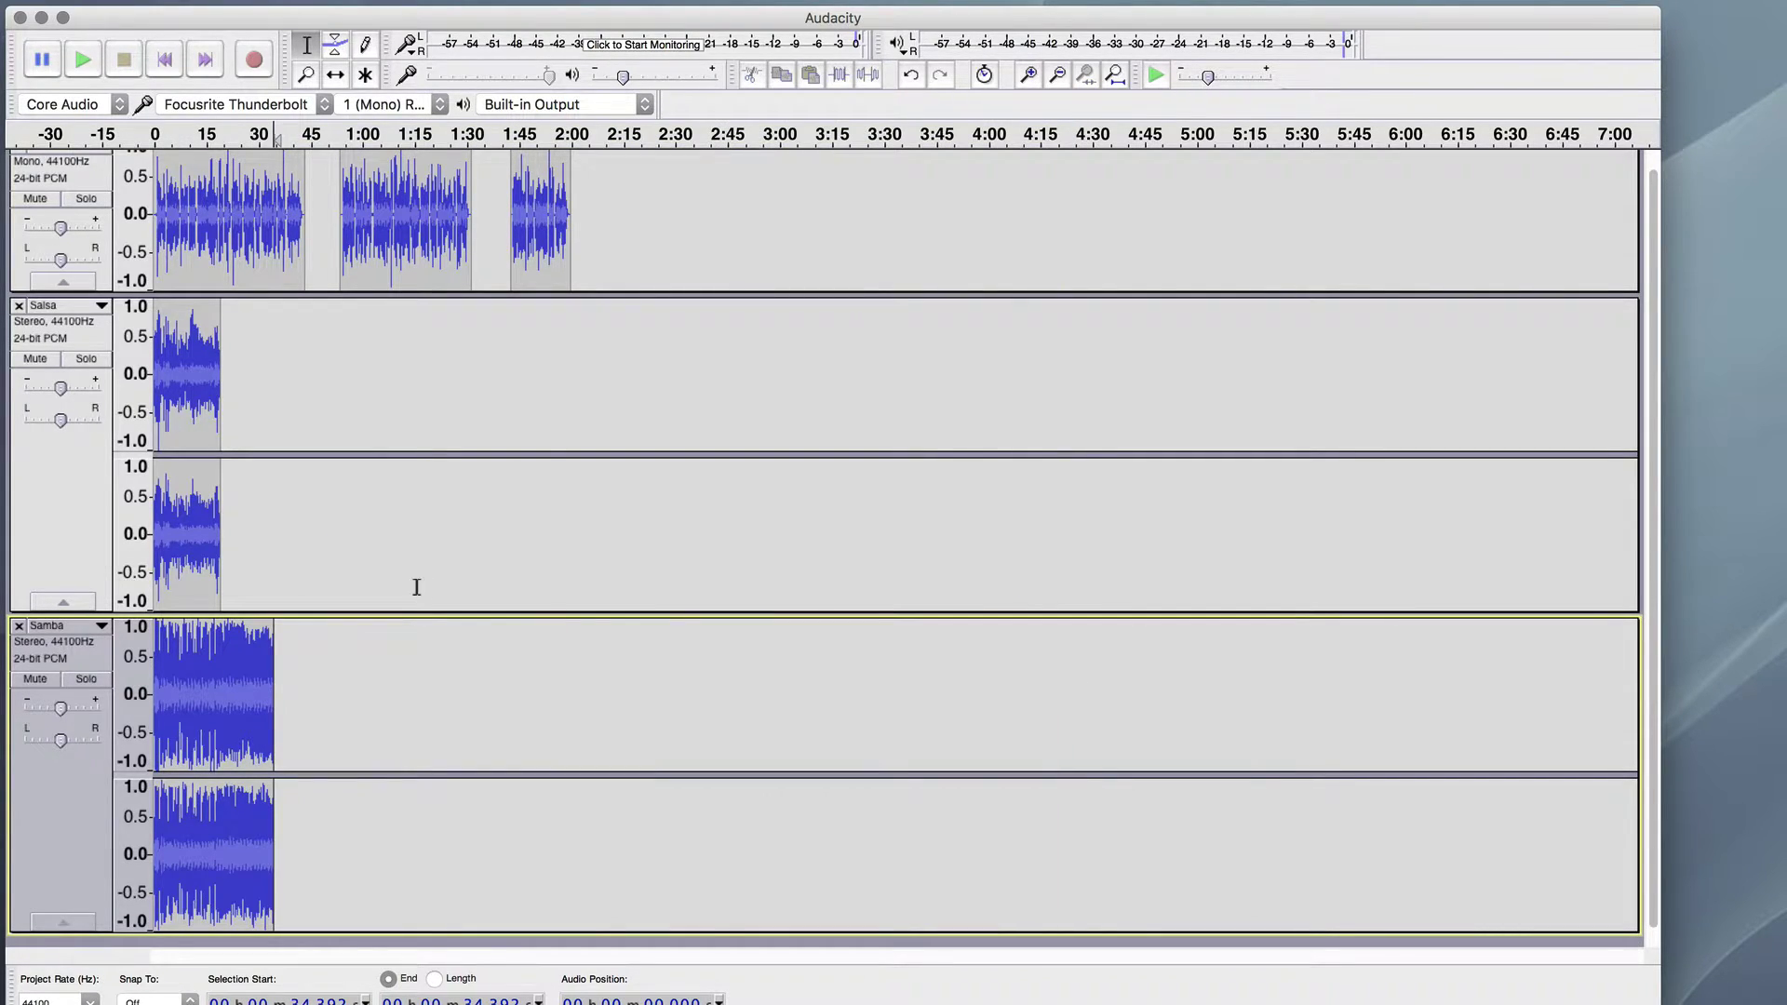
Position the Salsa excerpt to start at about 0:41, trimming it to about 17 seconds, and time-shift the Samba excerpt to about 1:28.
click(1113, 74)
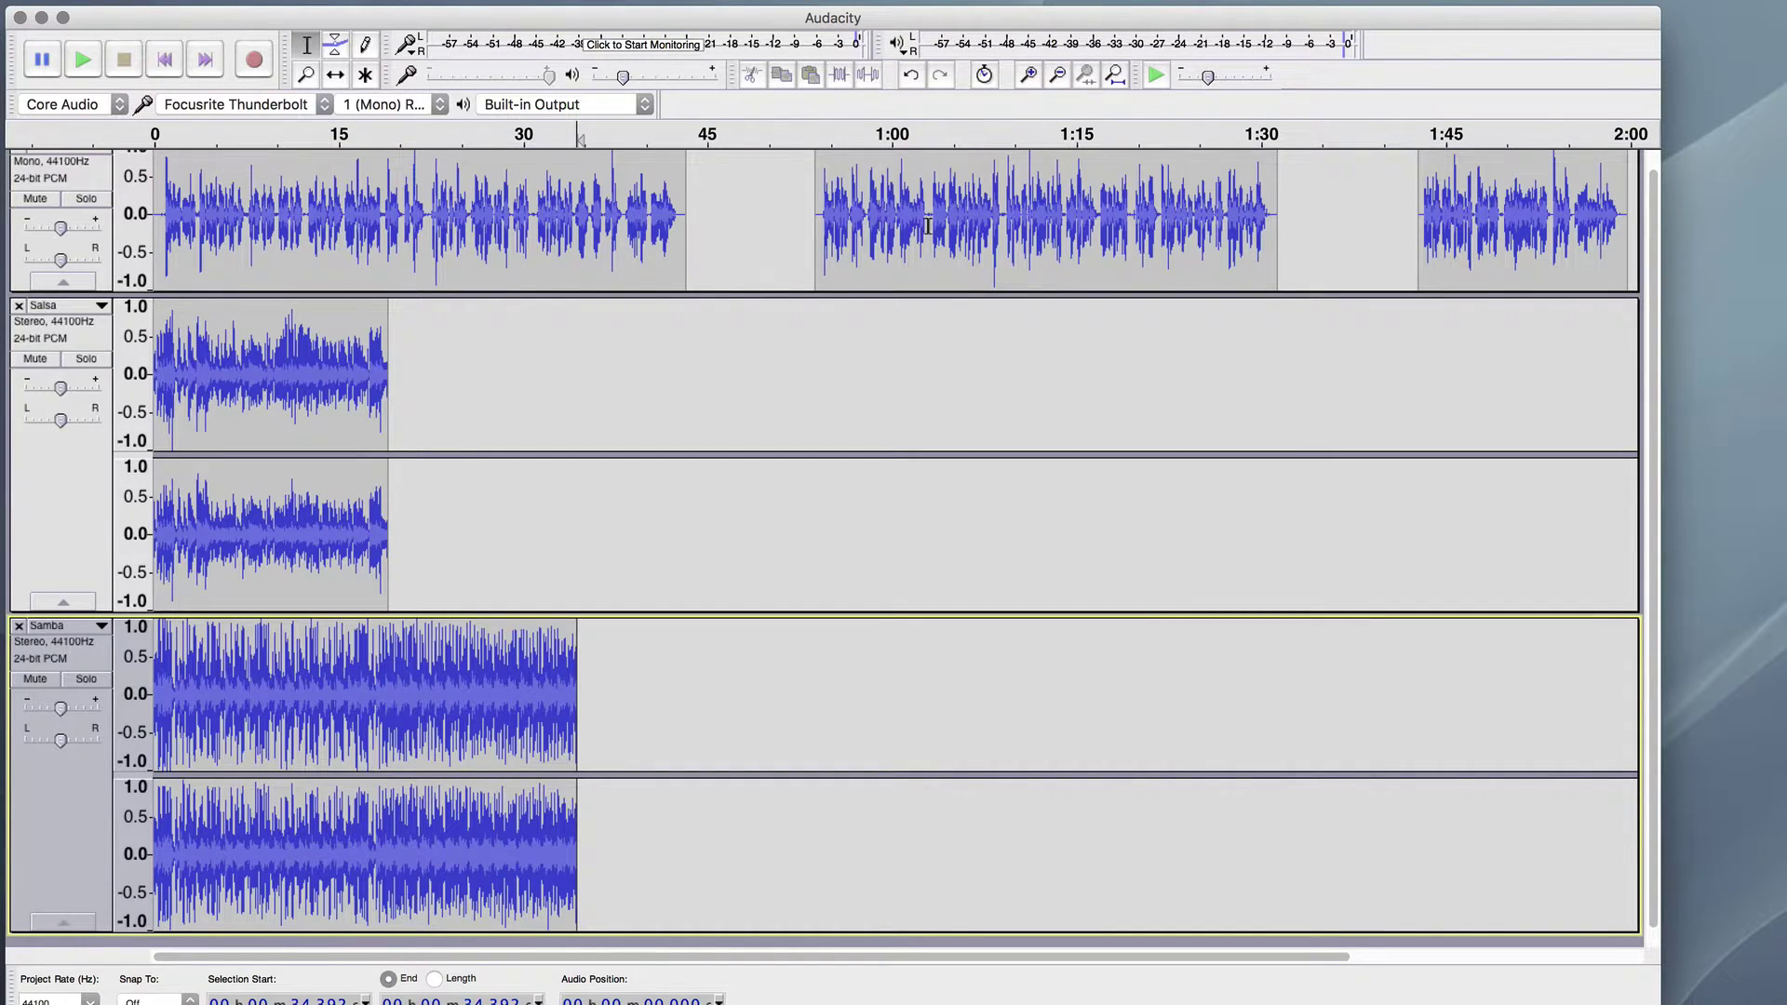
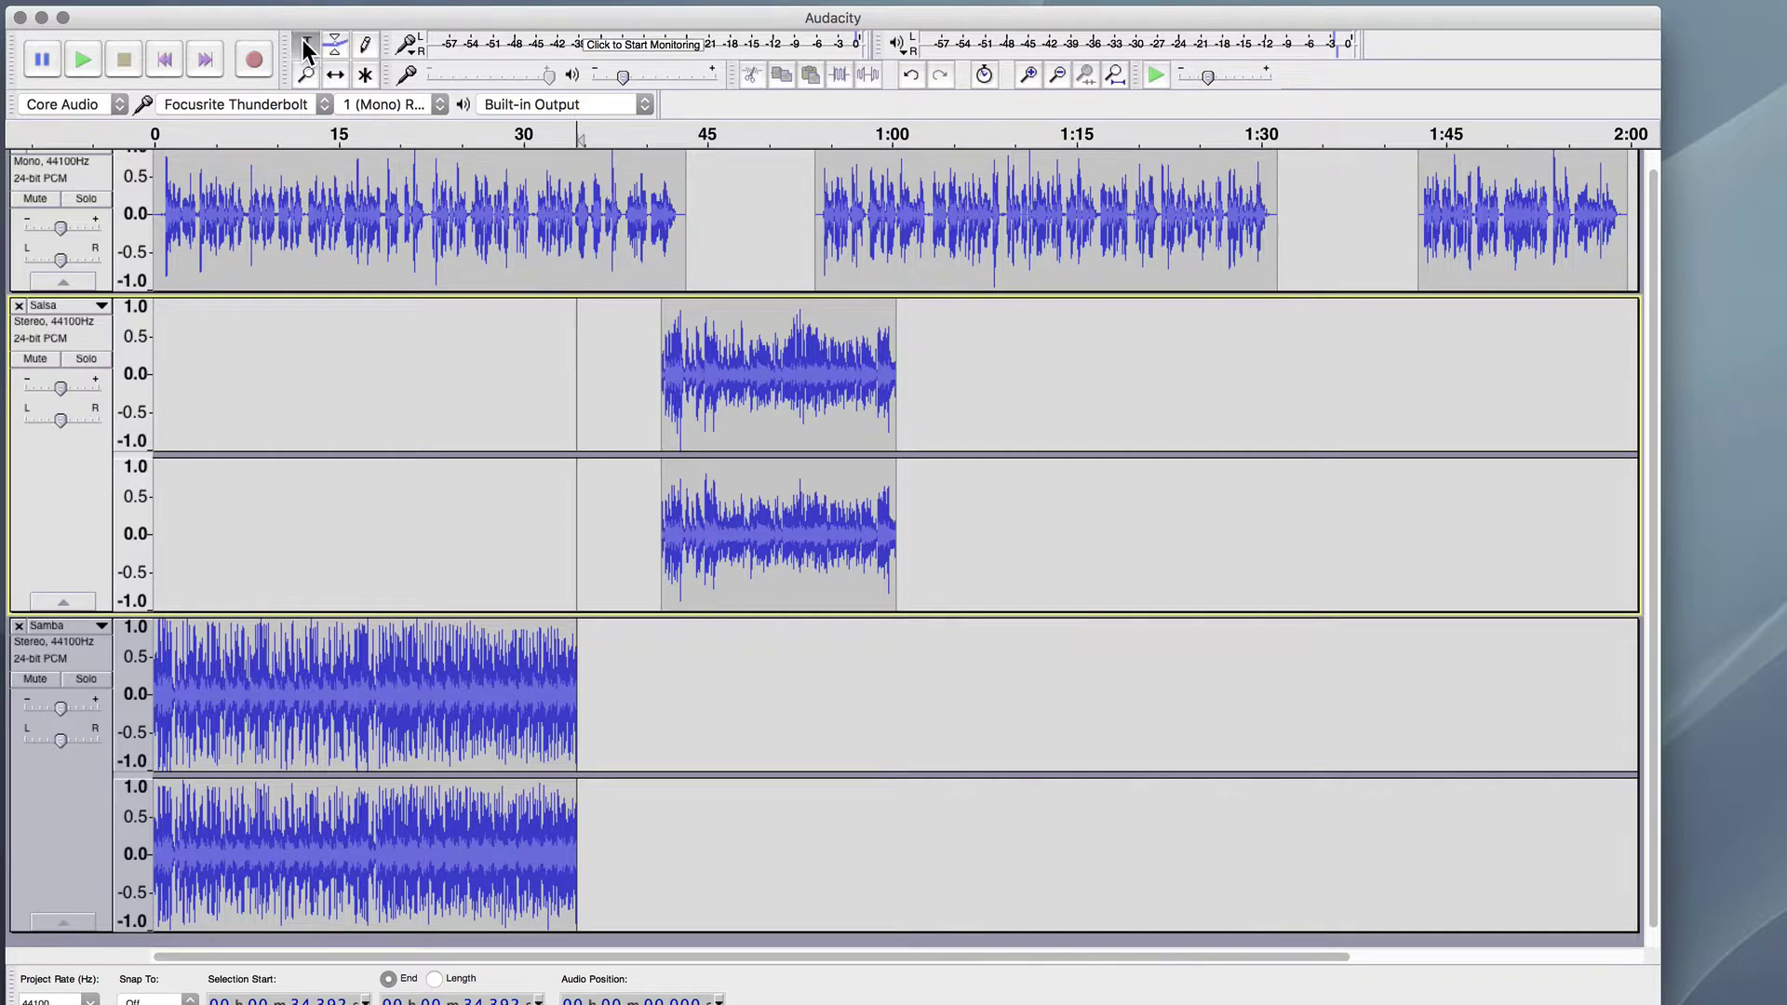
click(657, 370)
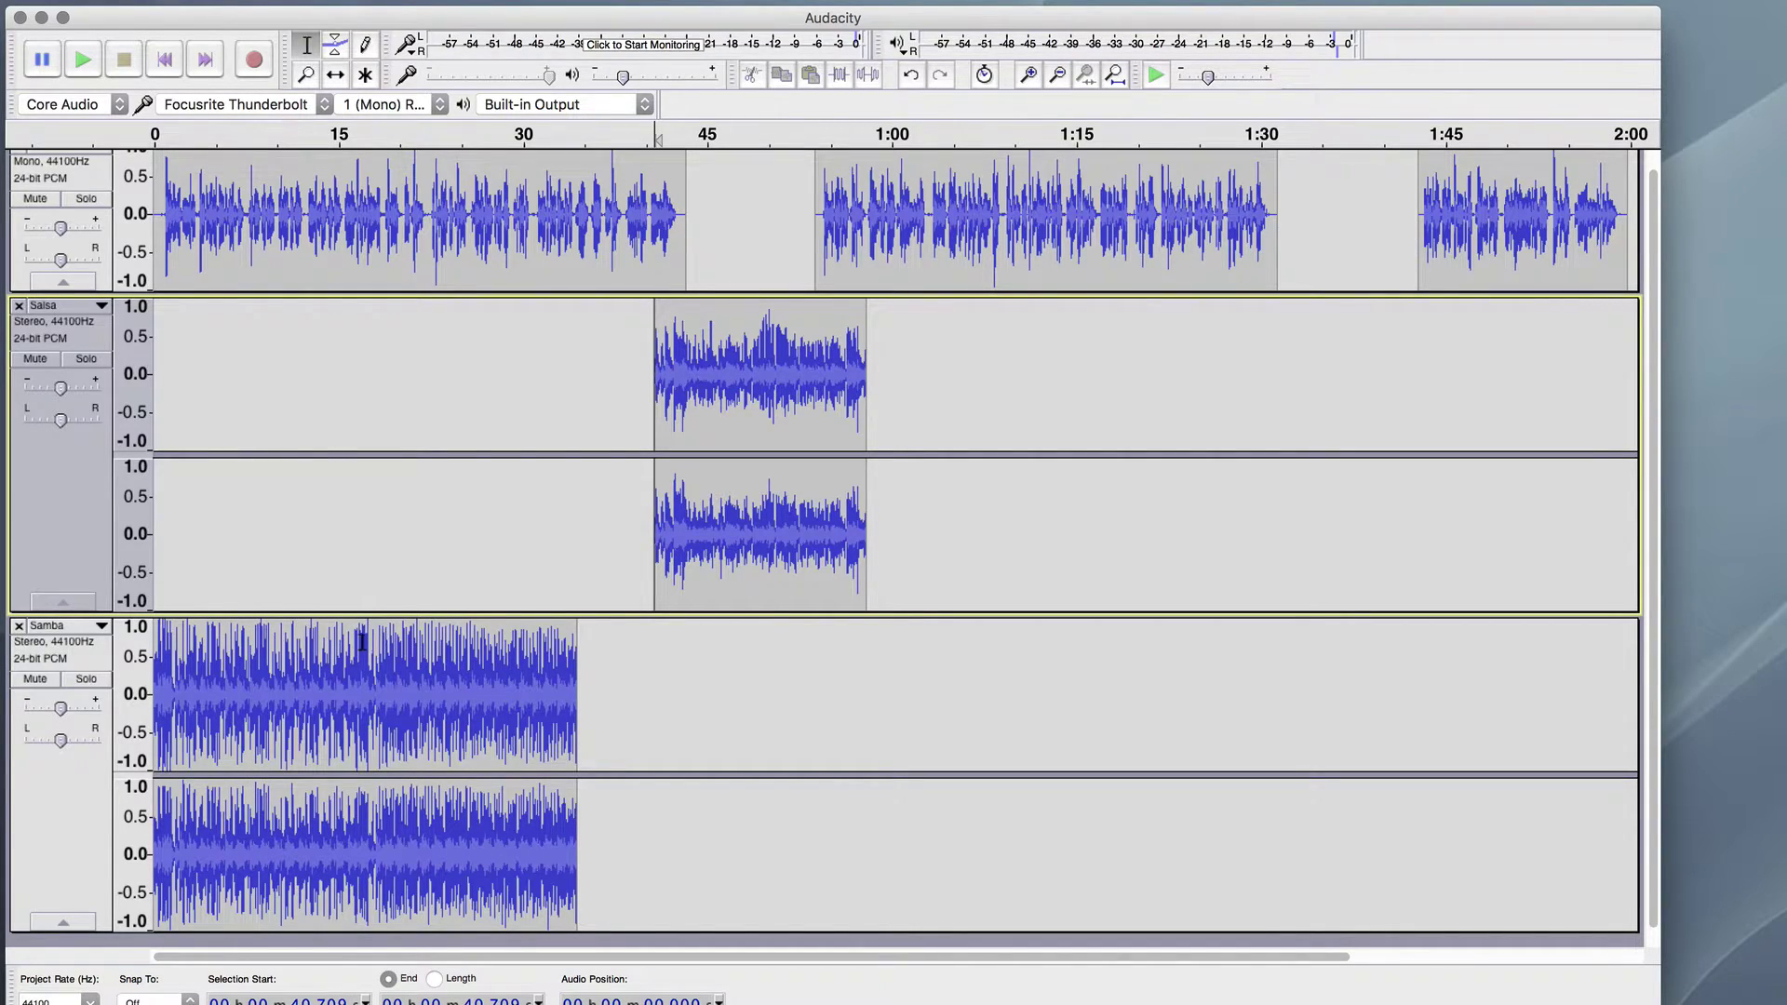
click(336, 74)
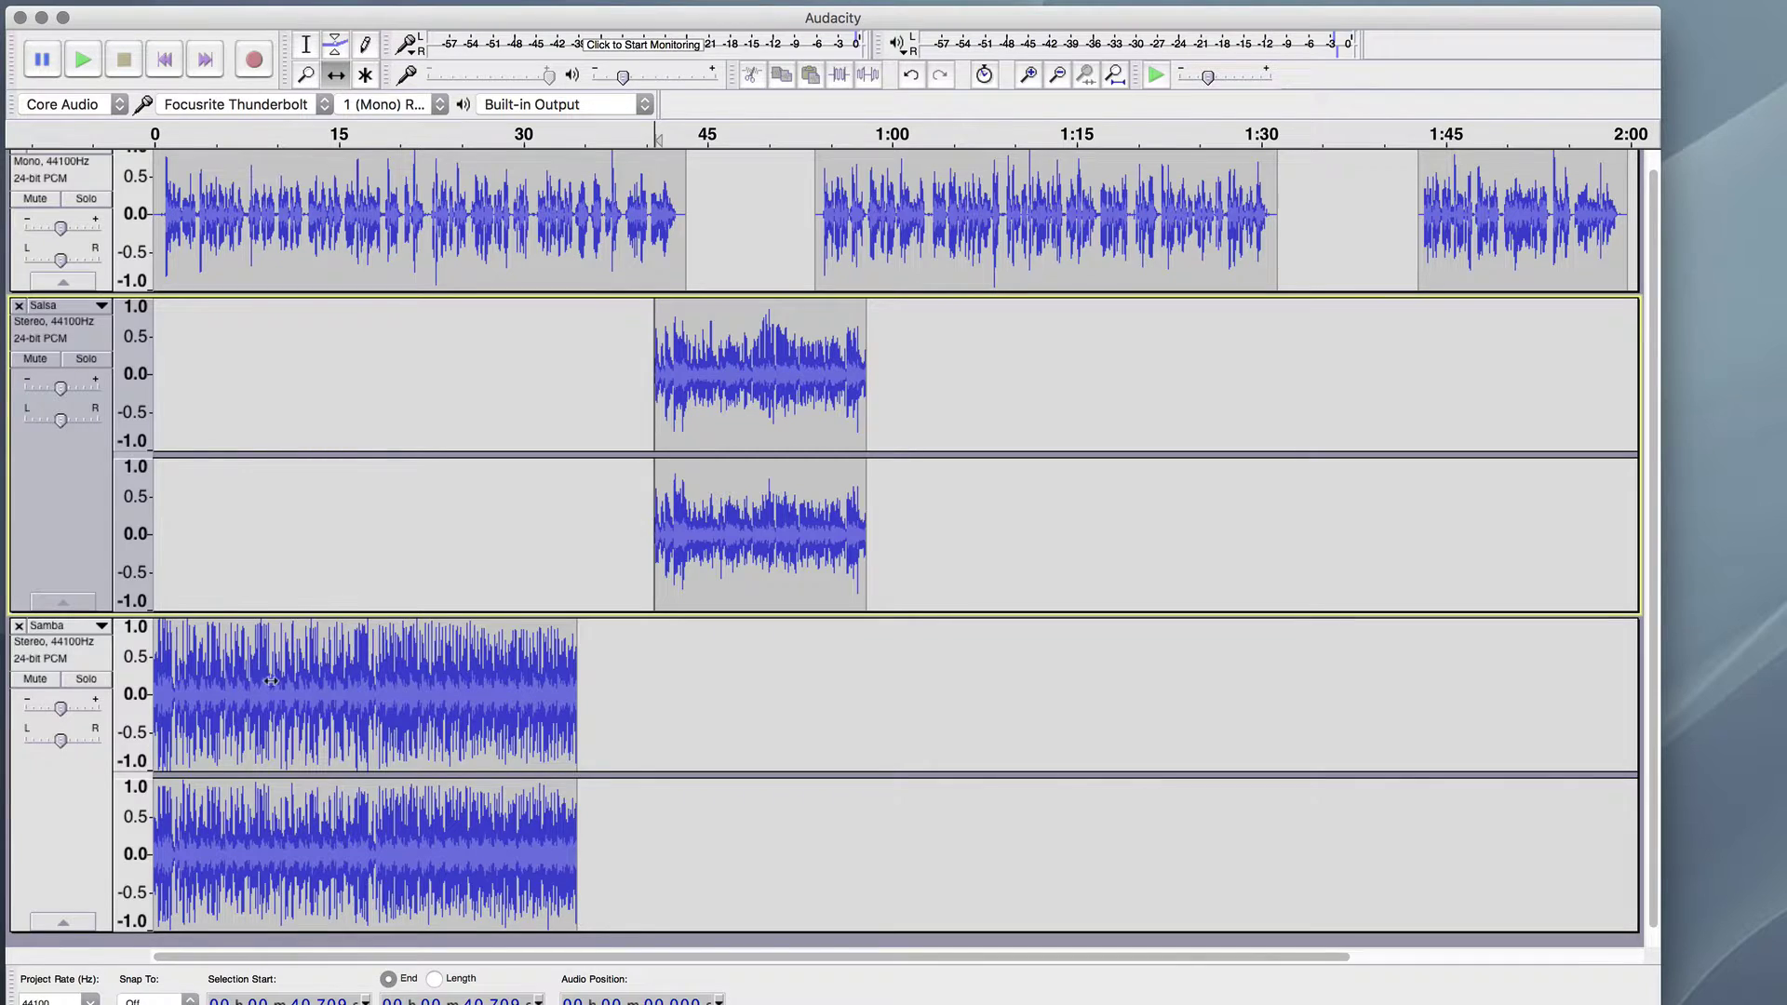
drag(271, 680, 1343, 704)
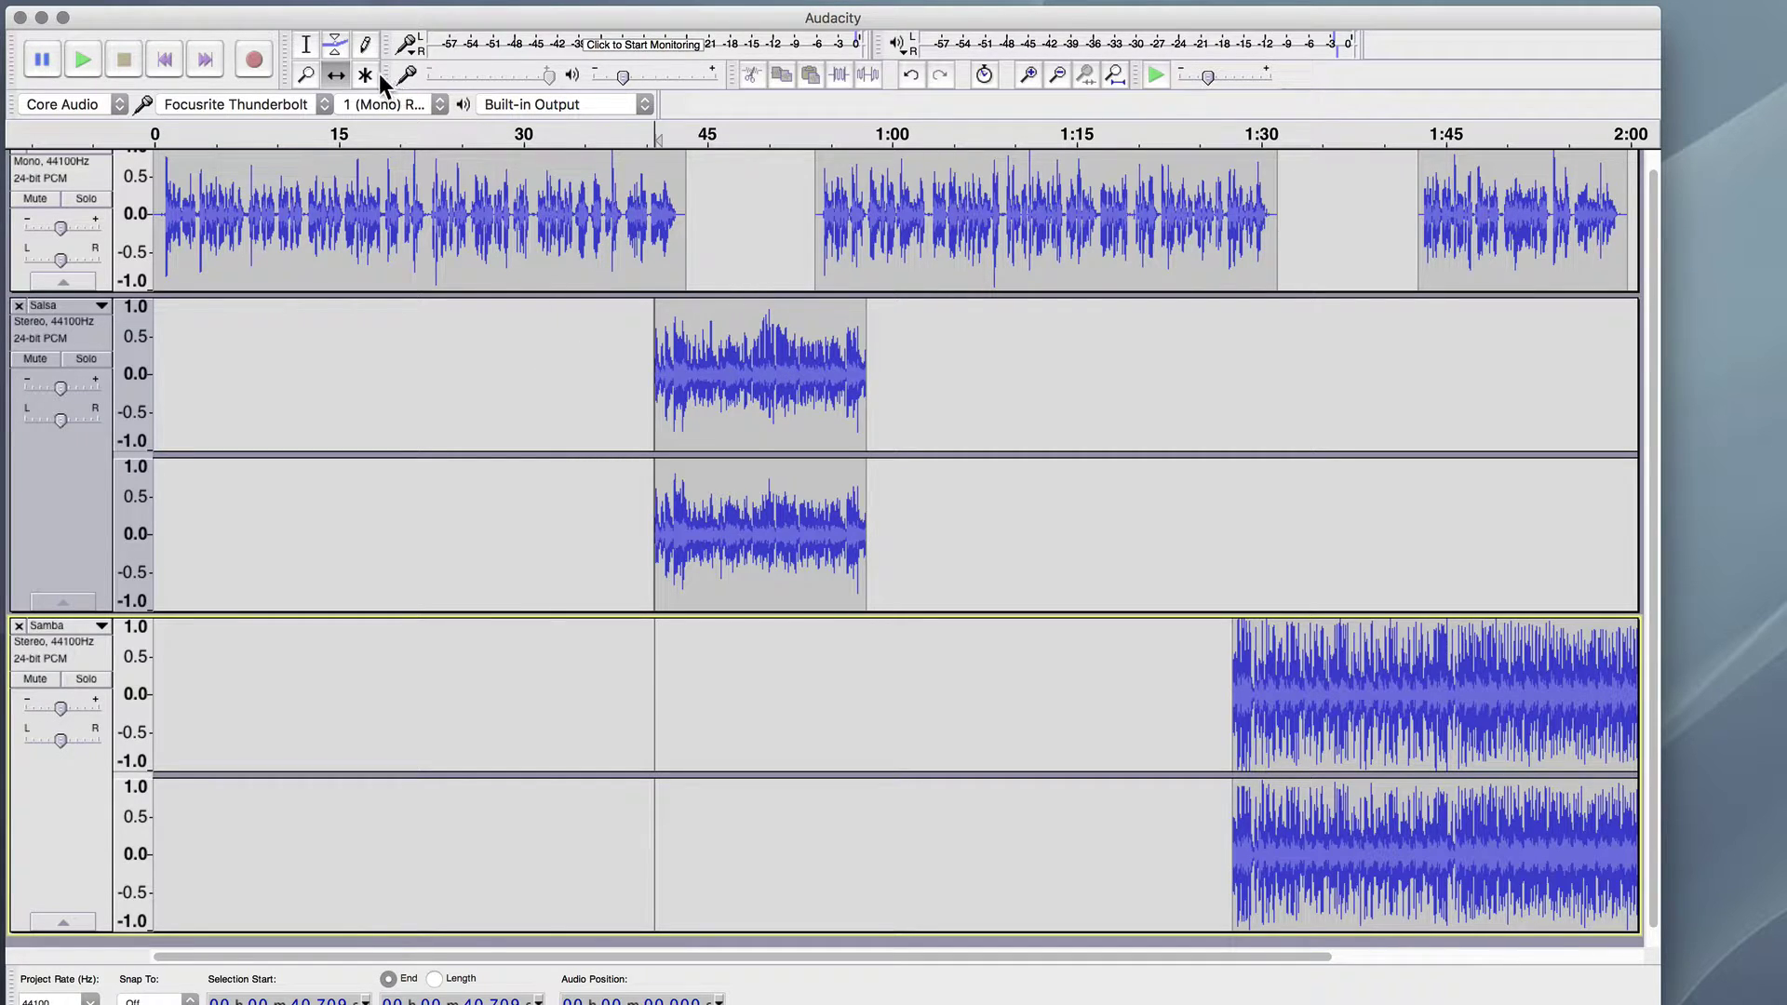
Delete the last 1.6 seconds or so of the Salsa clip so that it ends at about 56.2 seconds.
click(1029, 71)
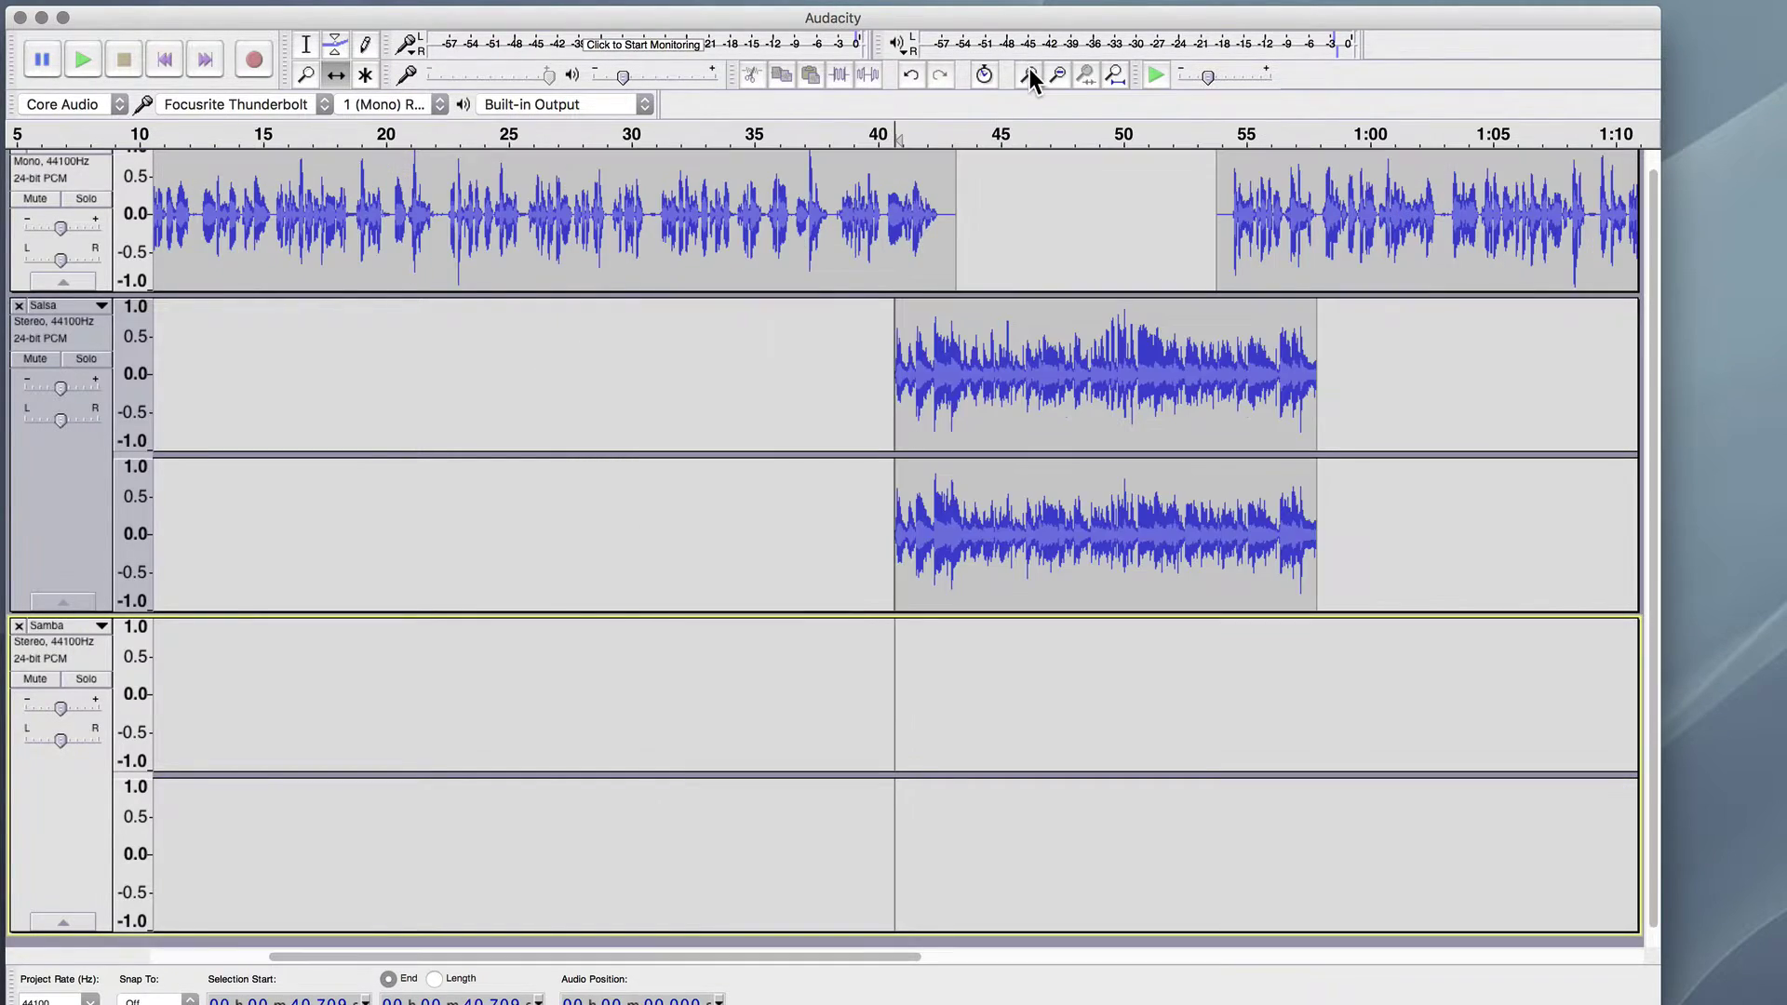
click(1028, 67)
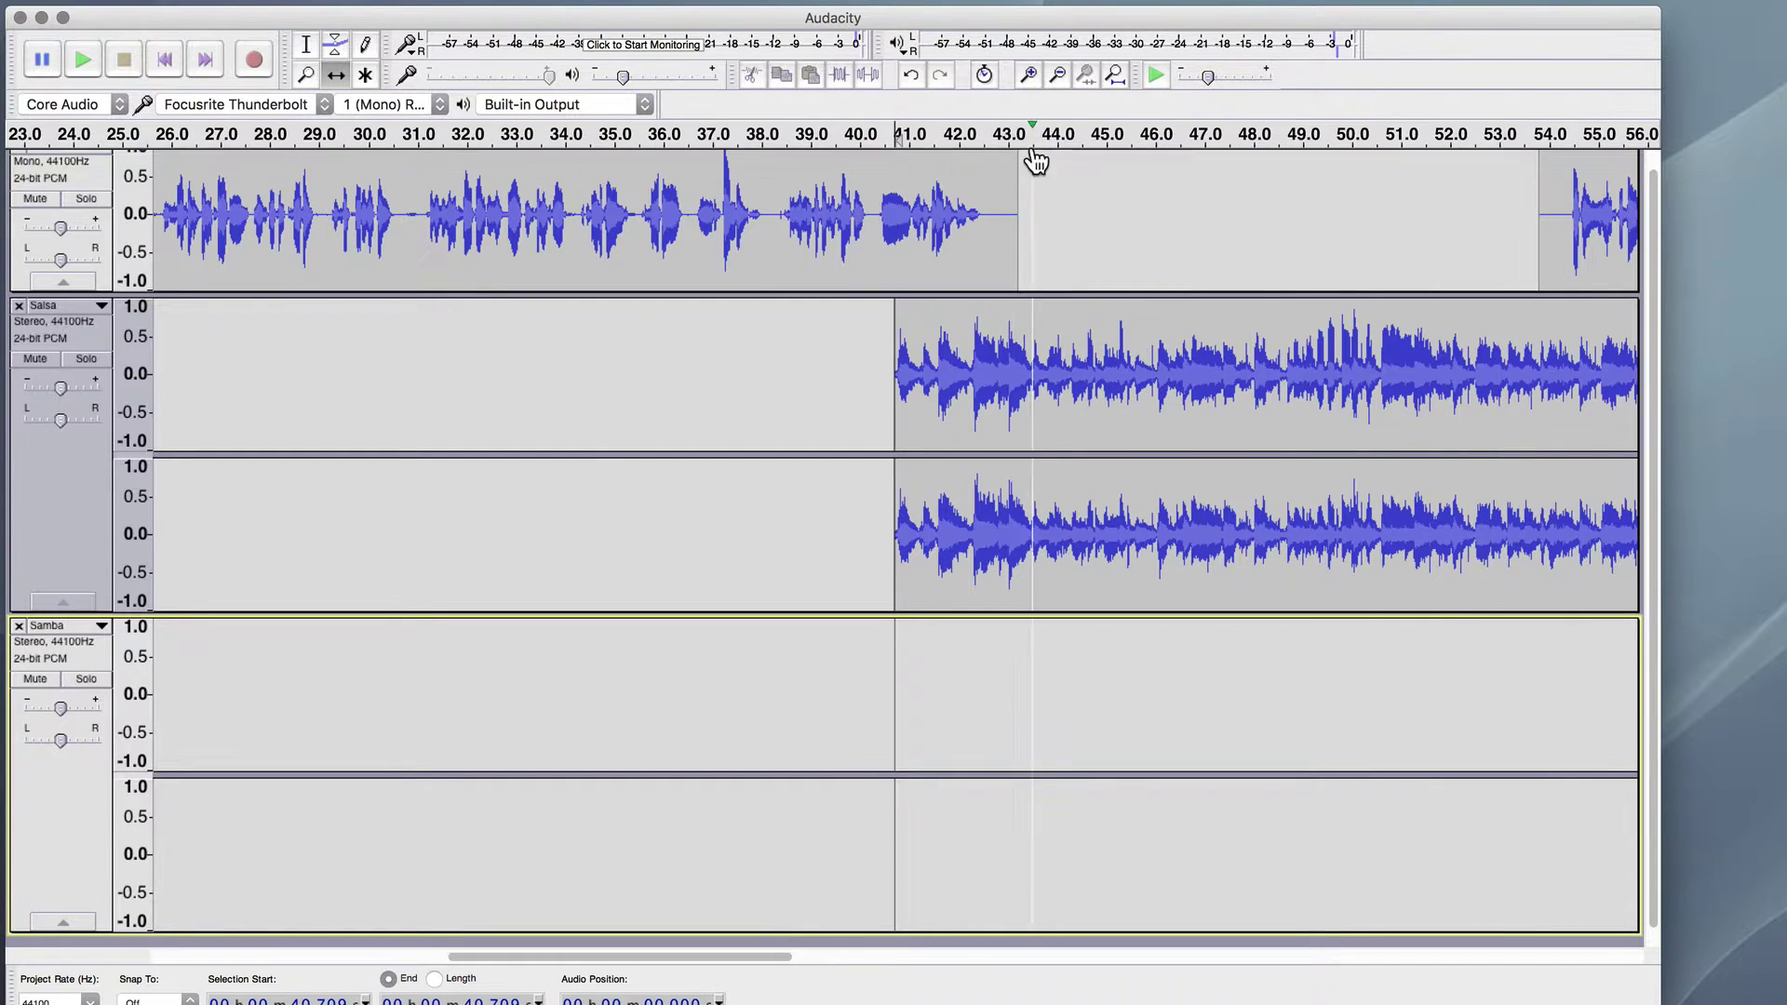
drag(727, 957, 834, 953)
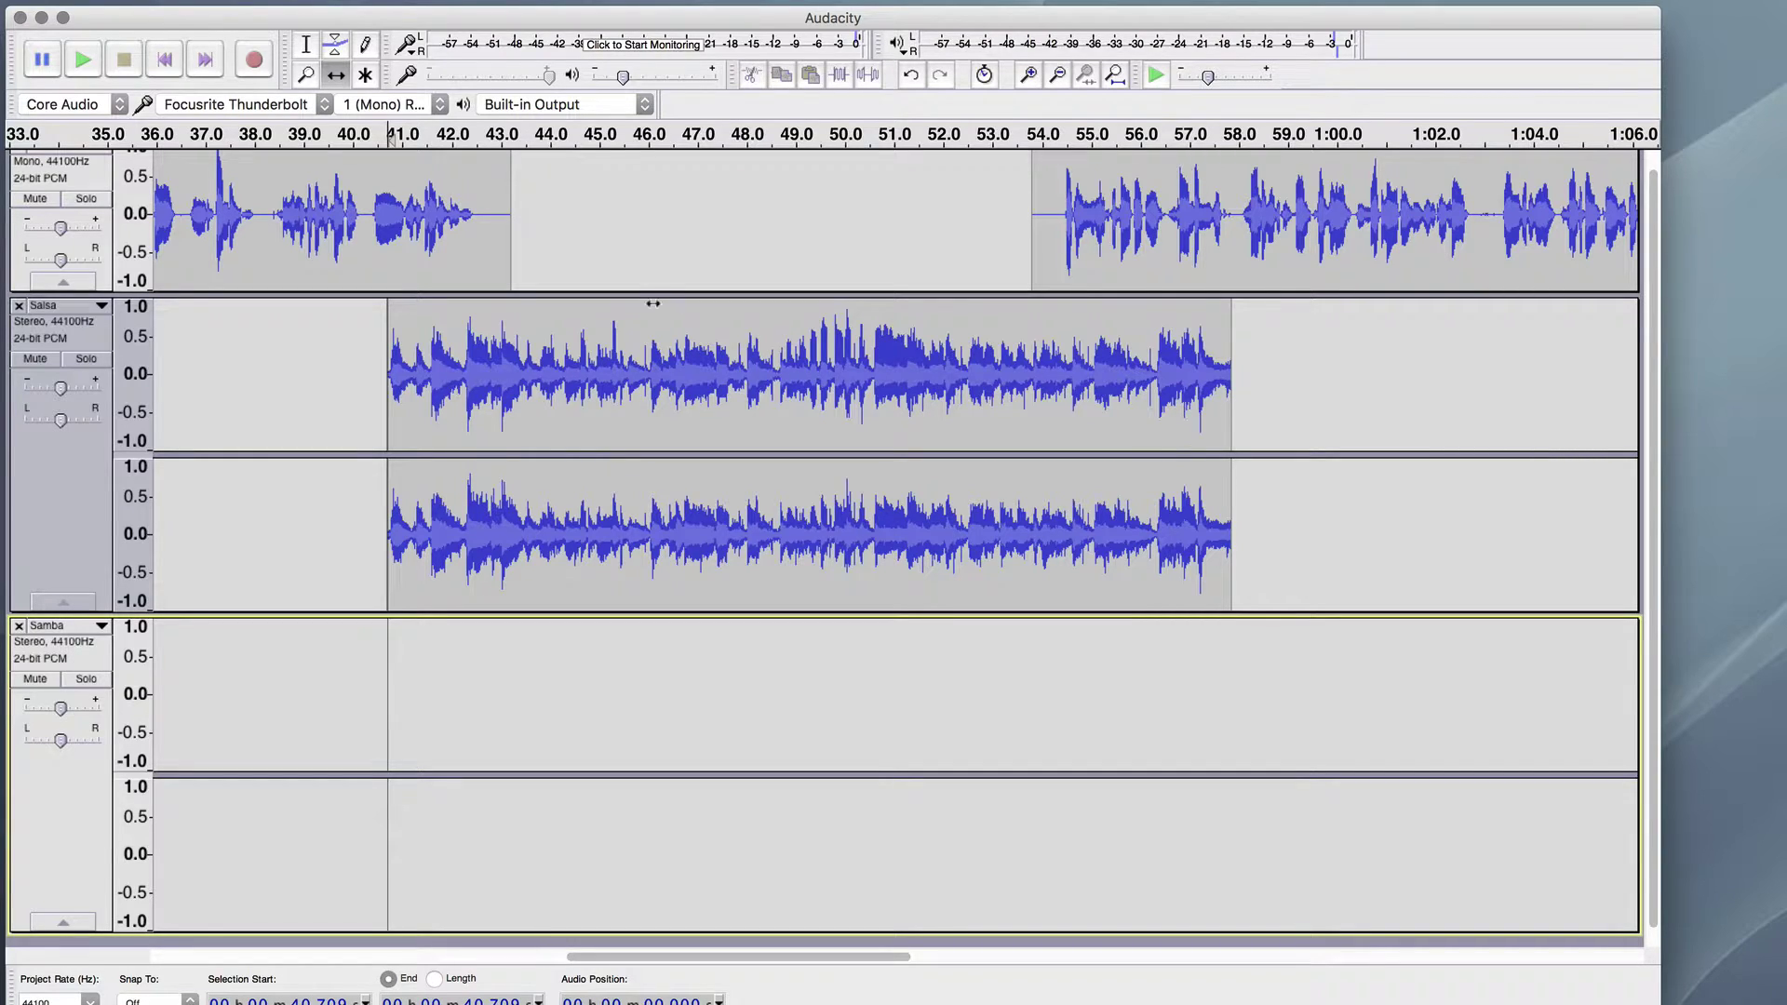
click(307, 44)
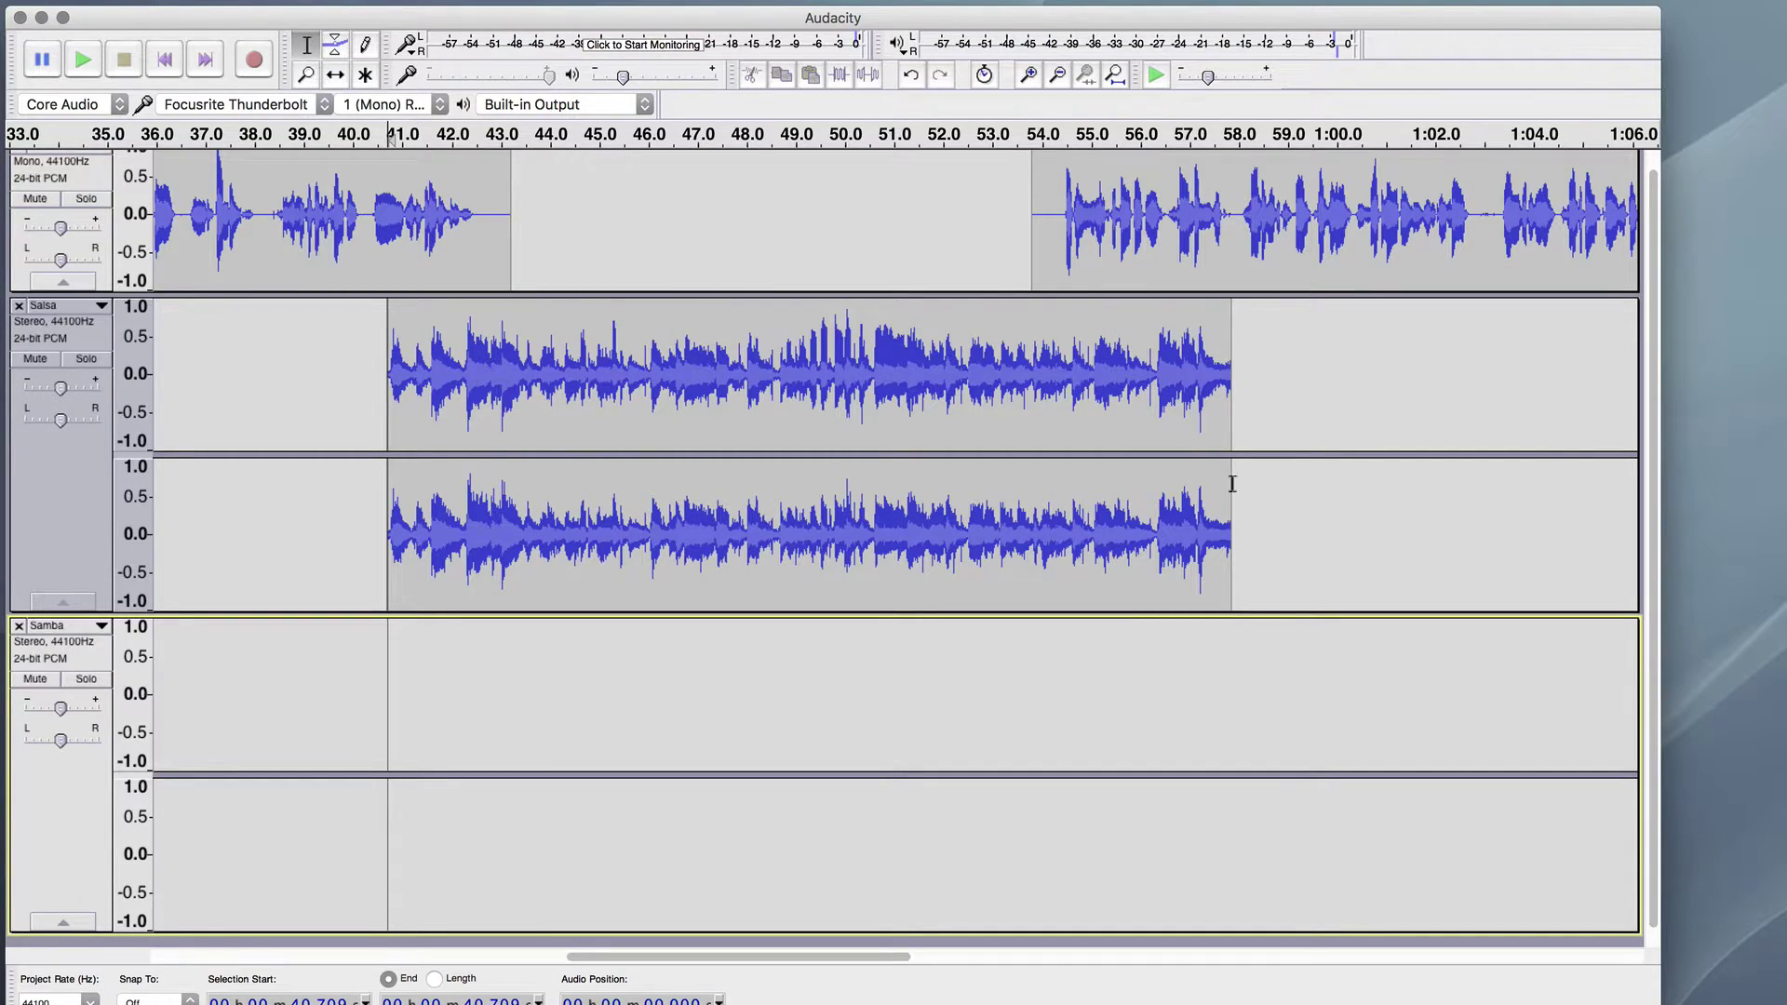
drag(1151, 380, 1230, 380)
key(Delete)
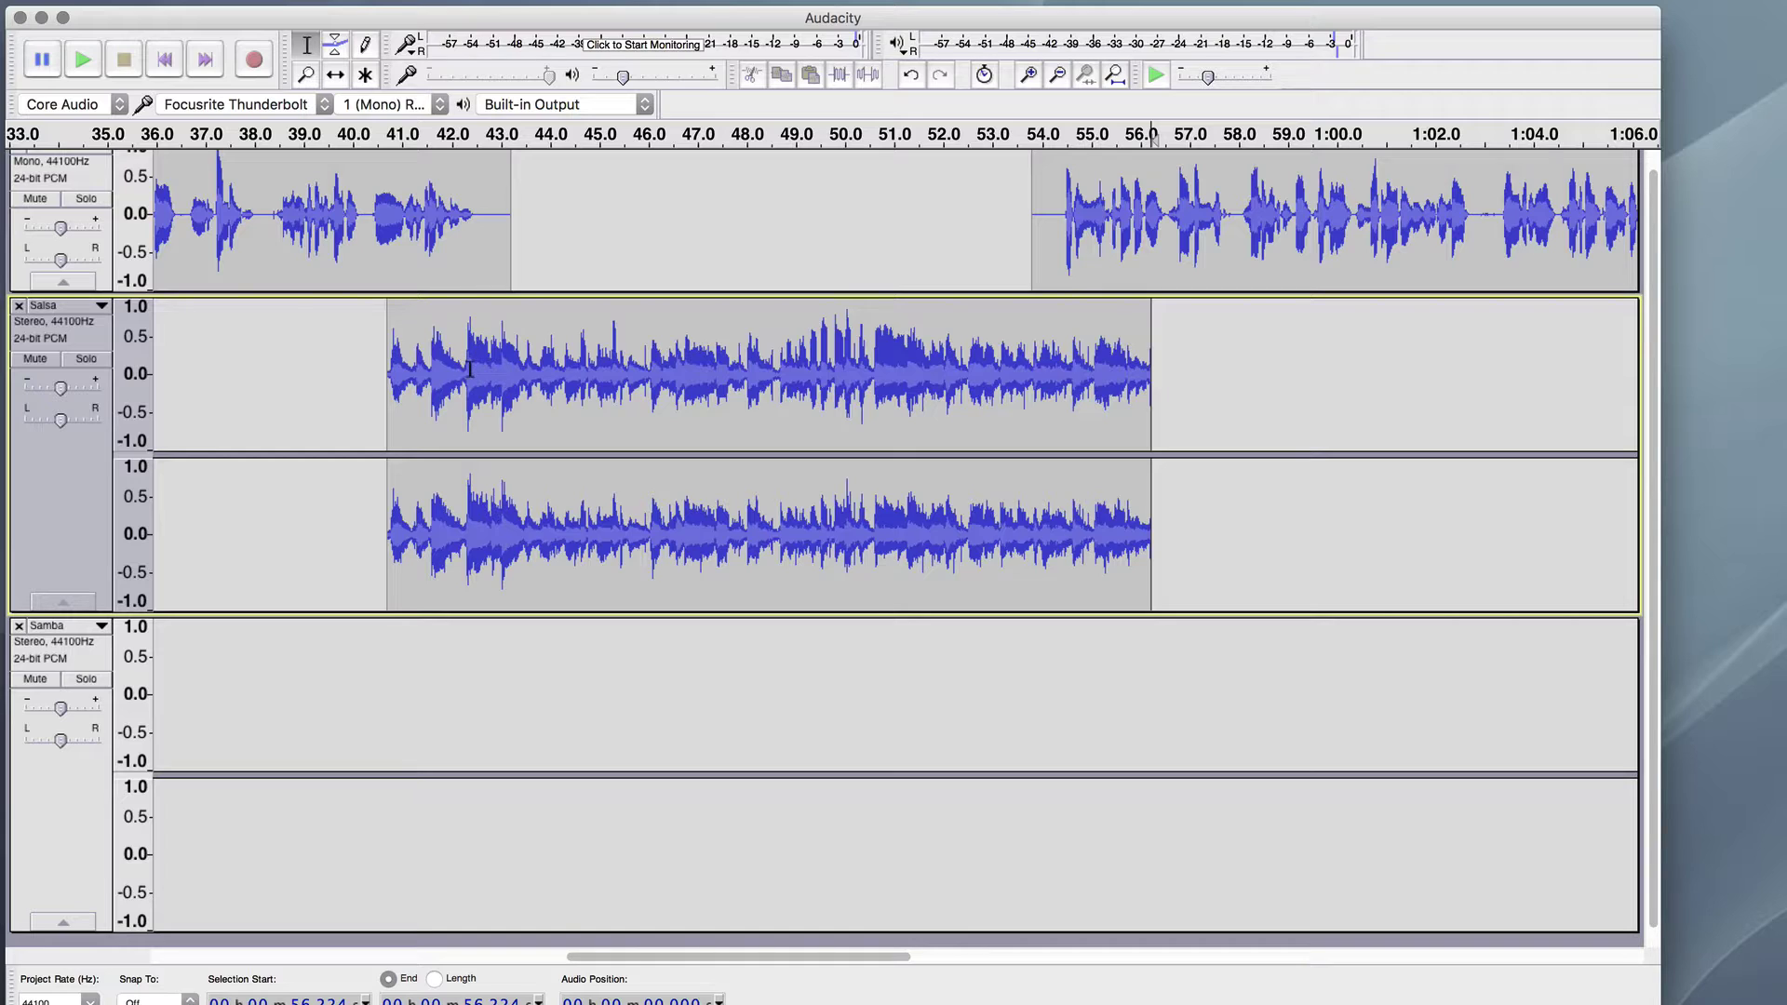
Apply the Fade In effect to the opening of the Salsa clip, up to about 42.6 seconds.
drag(479, 376, 381, 382)
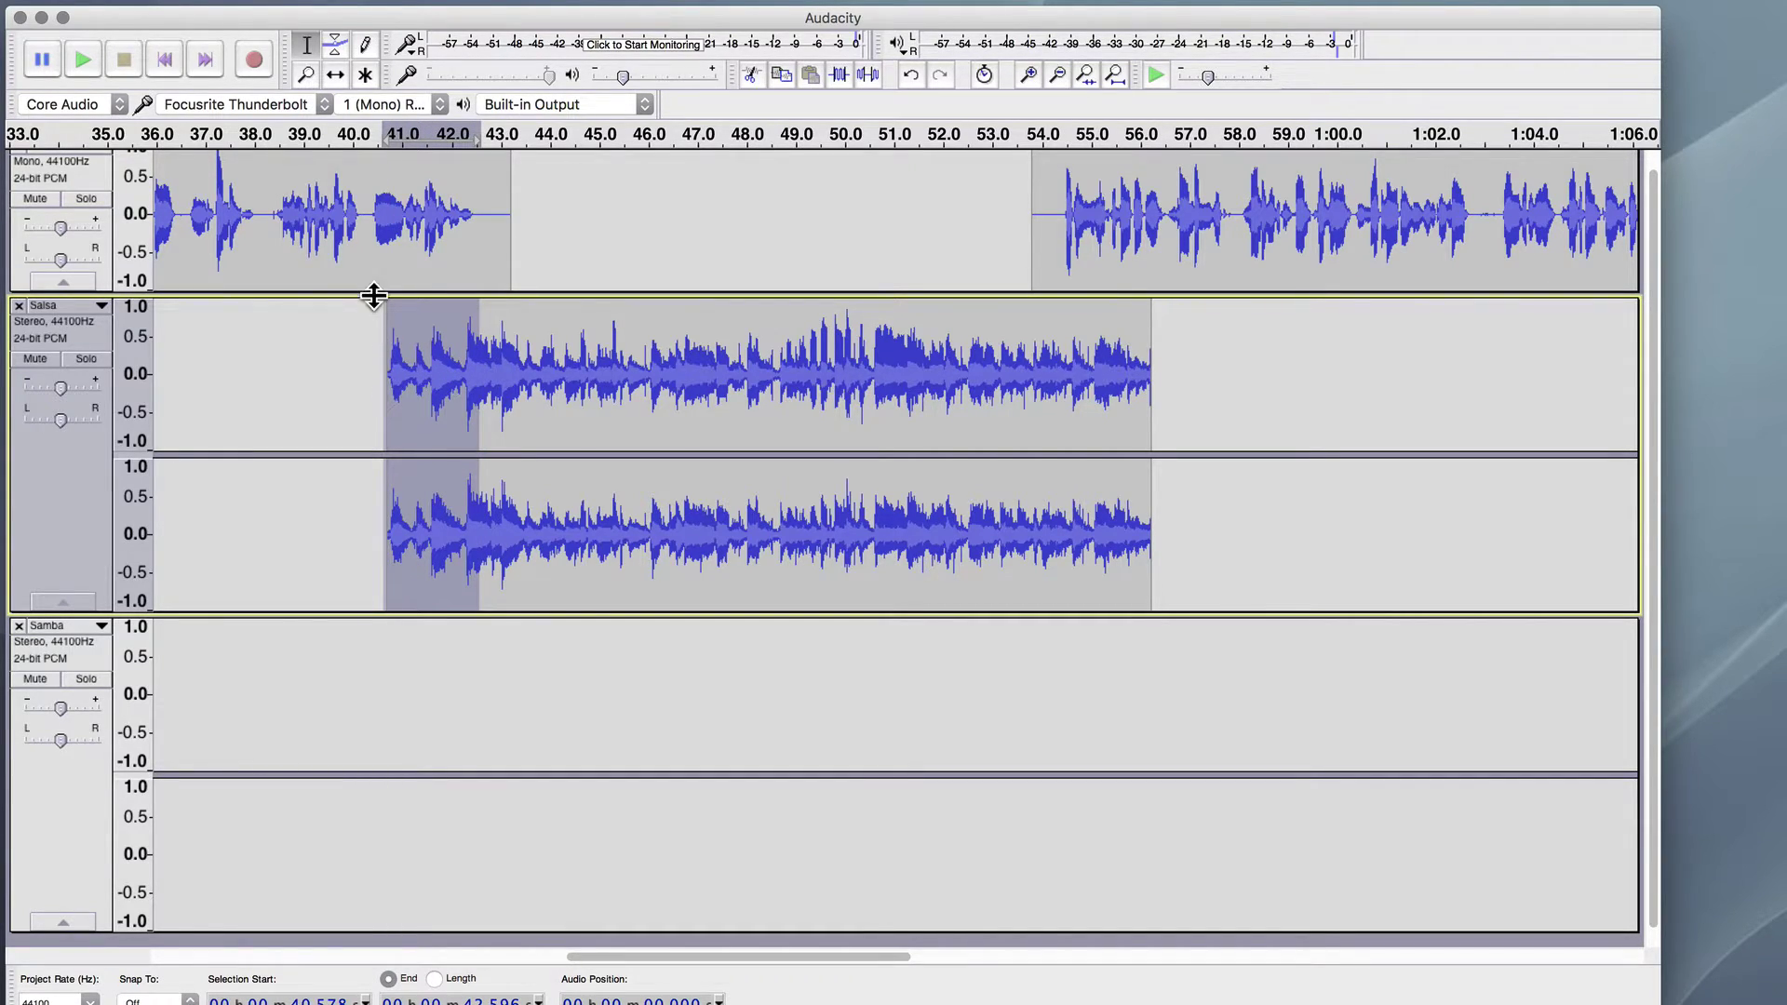
mouse_move(333, 9)
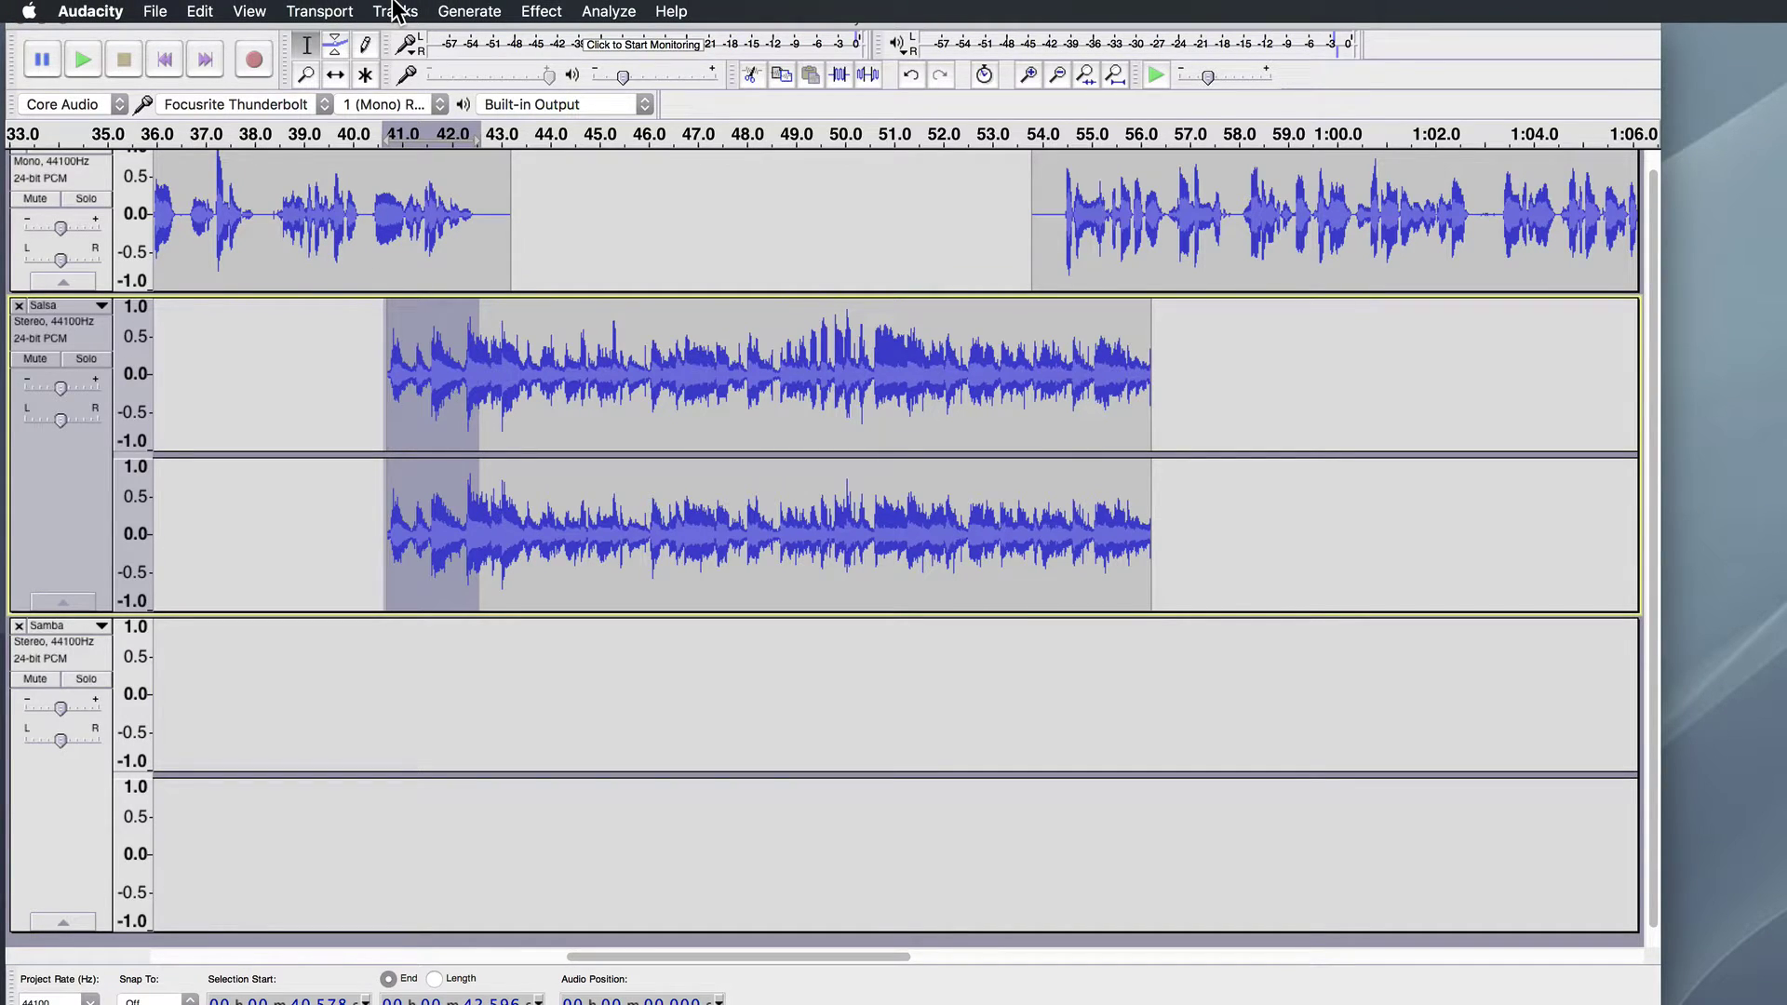
click(540, 11)
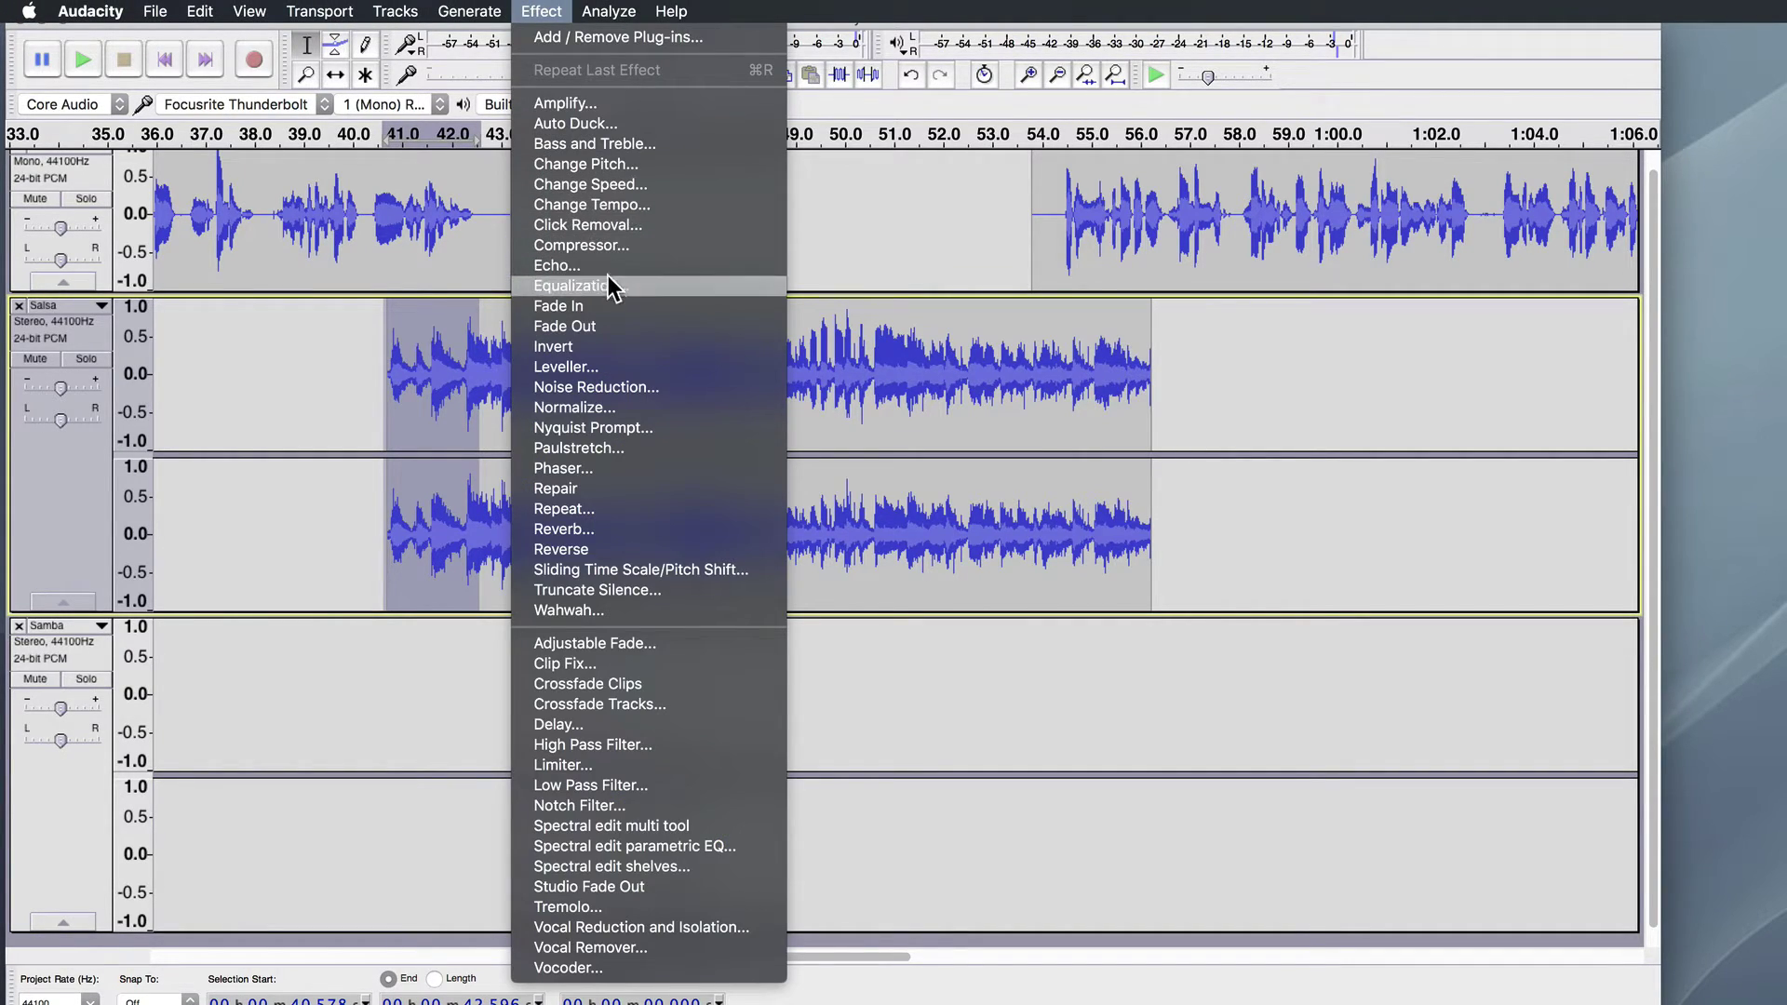
click(615, 303)
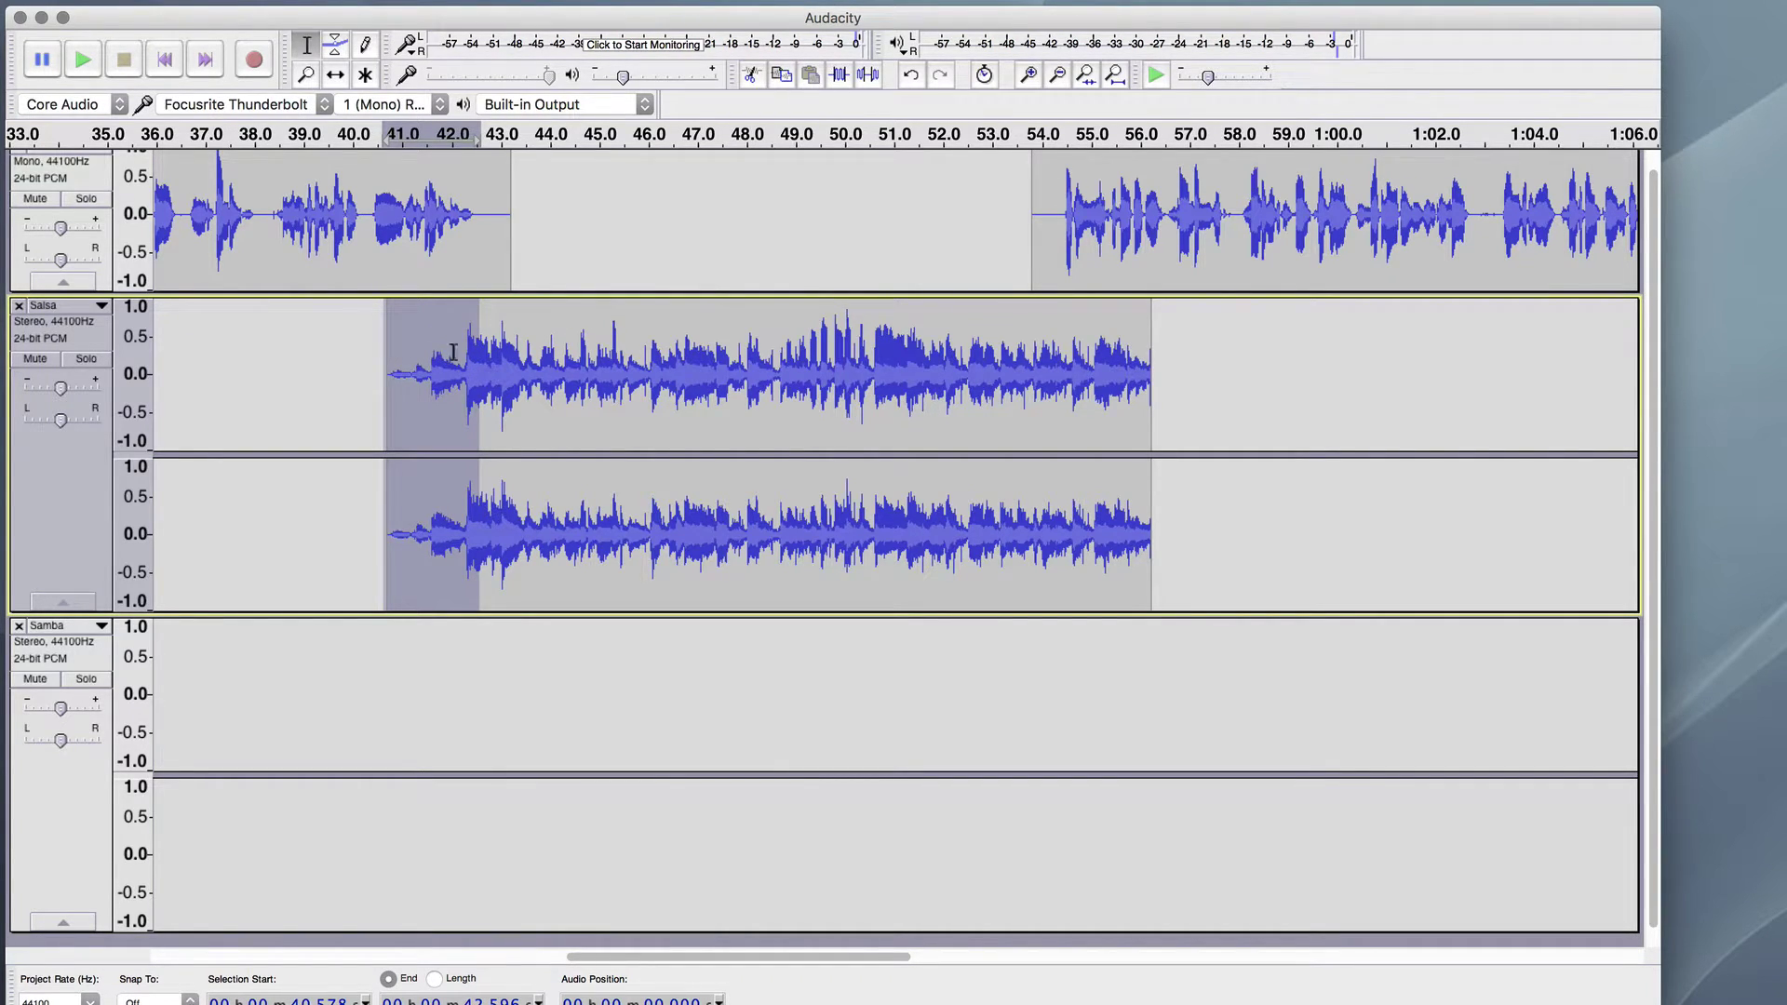
Play back the Salsa fade-in from about 0:37, and time-shift the Salsa clip to start at about 41.1 seconds.
click(183, 140)
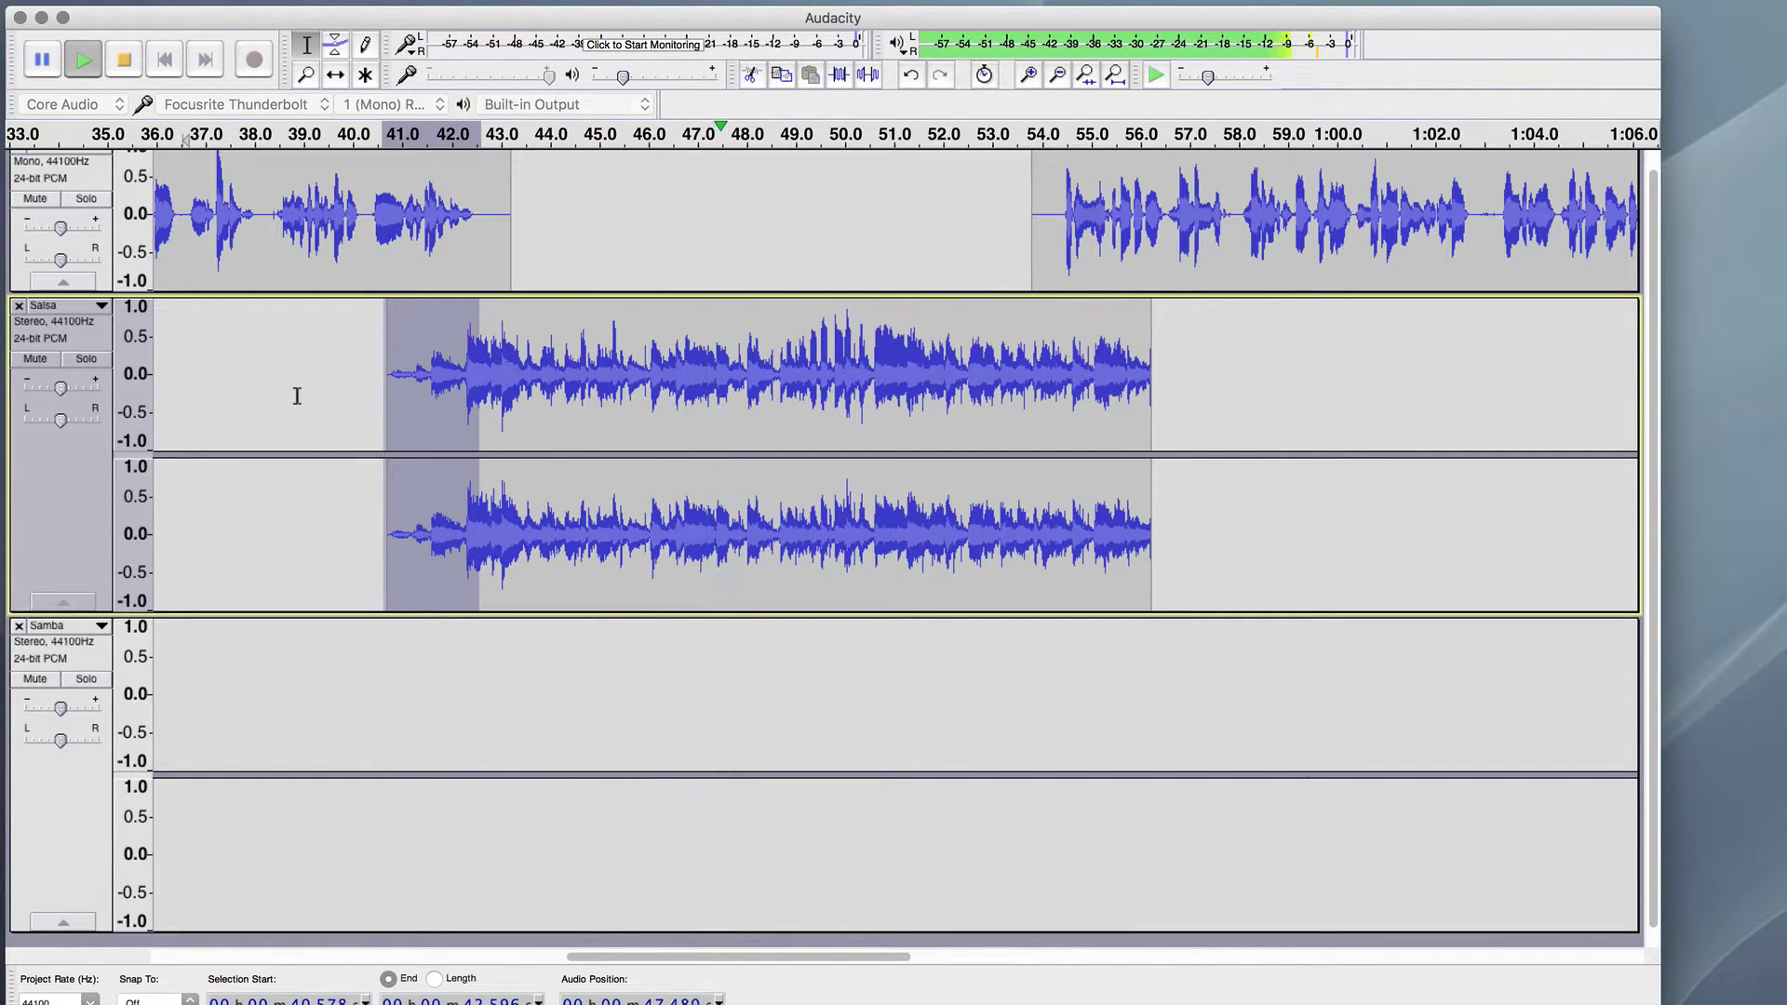
key(space)
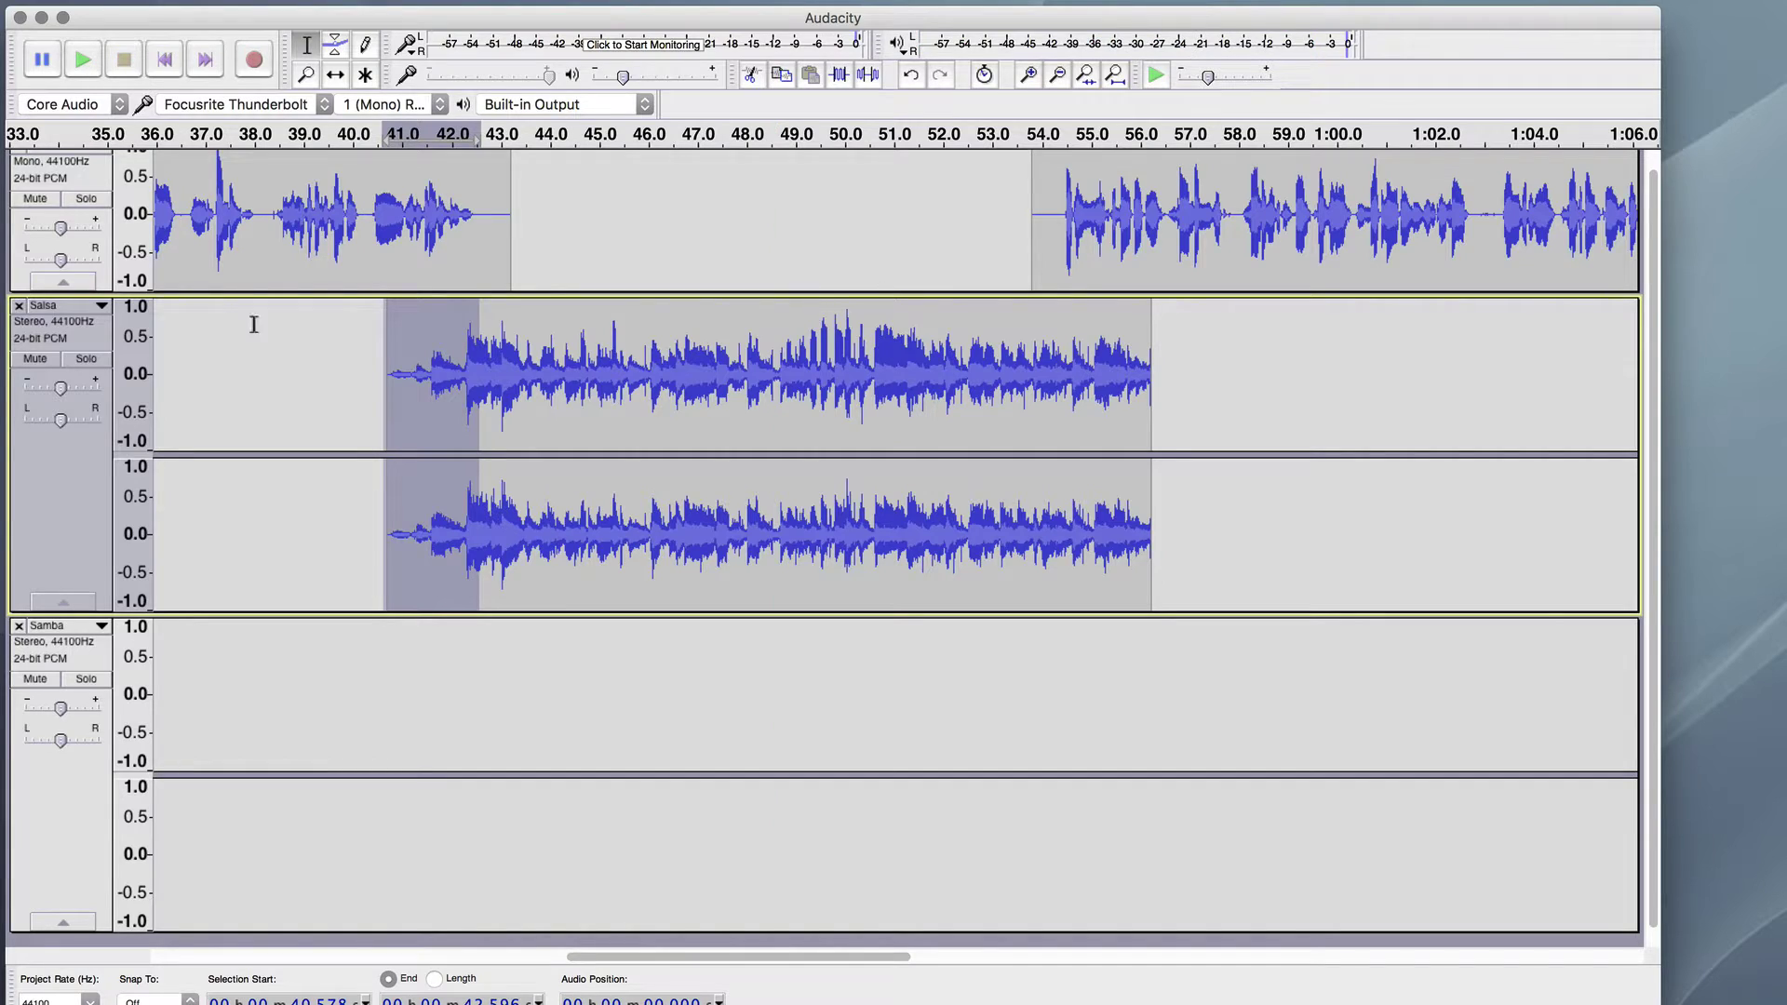
click(335, 75)
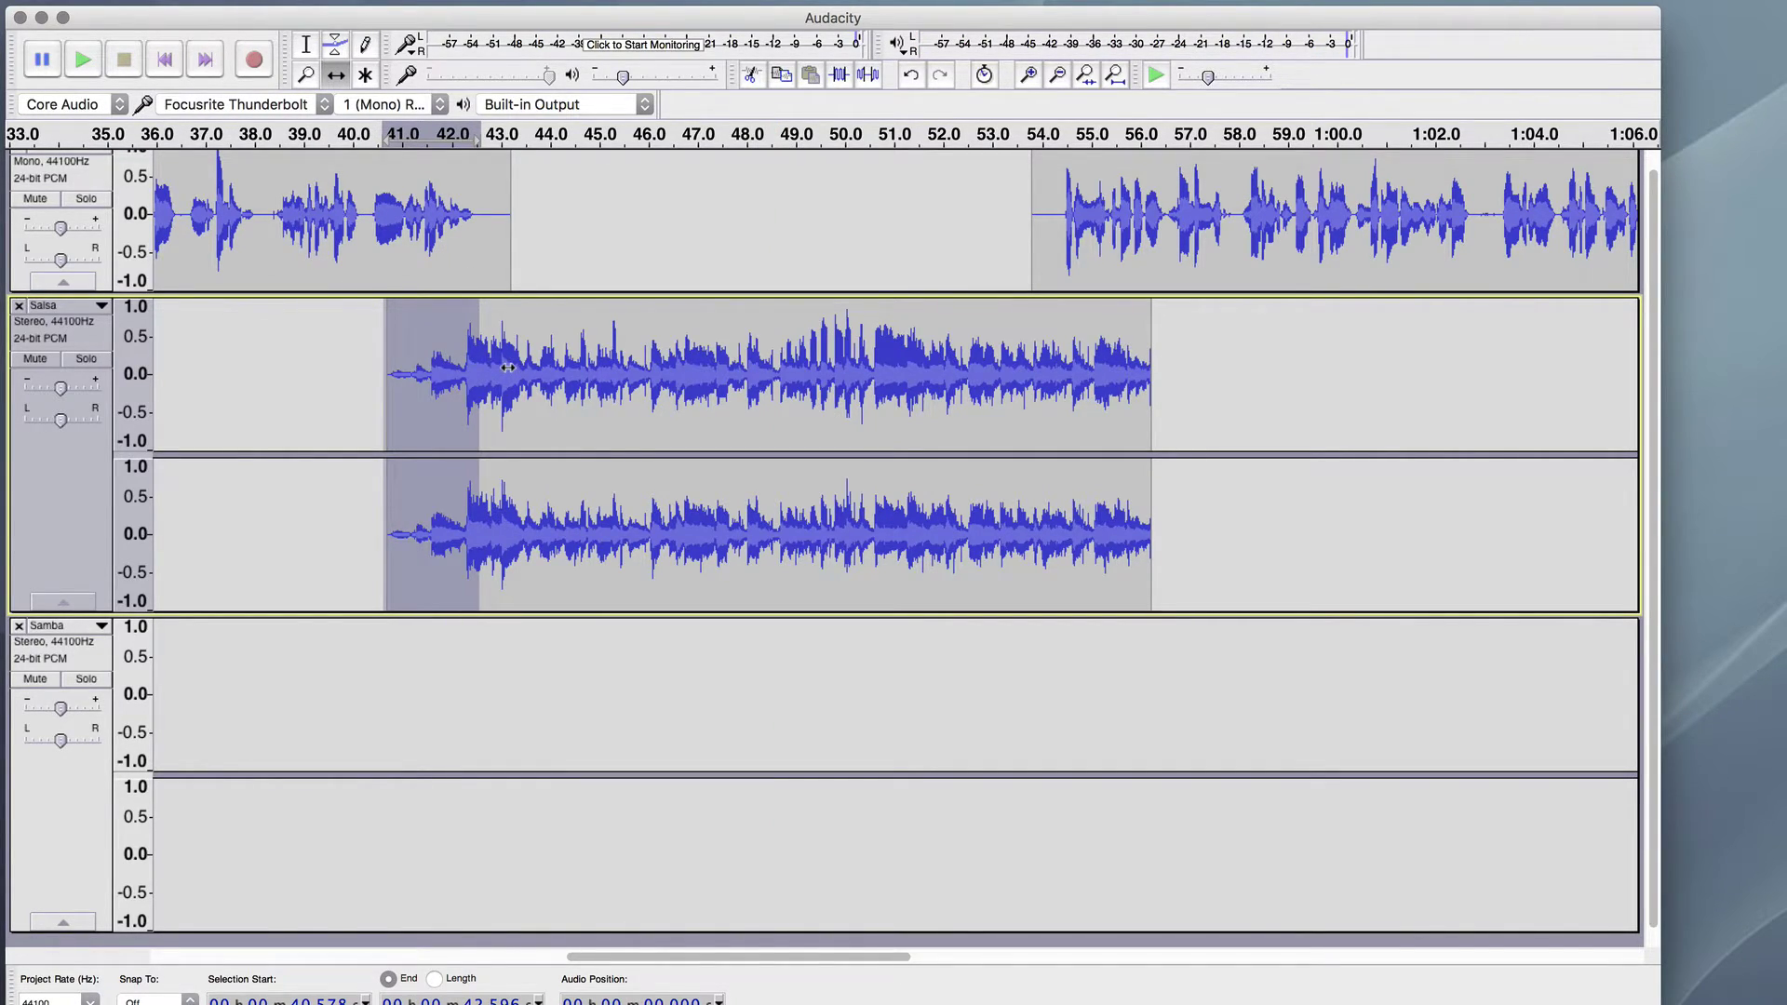
drag(508, 367, 528, 367)
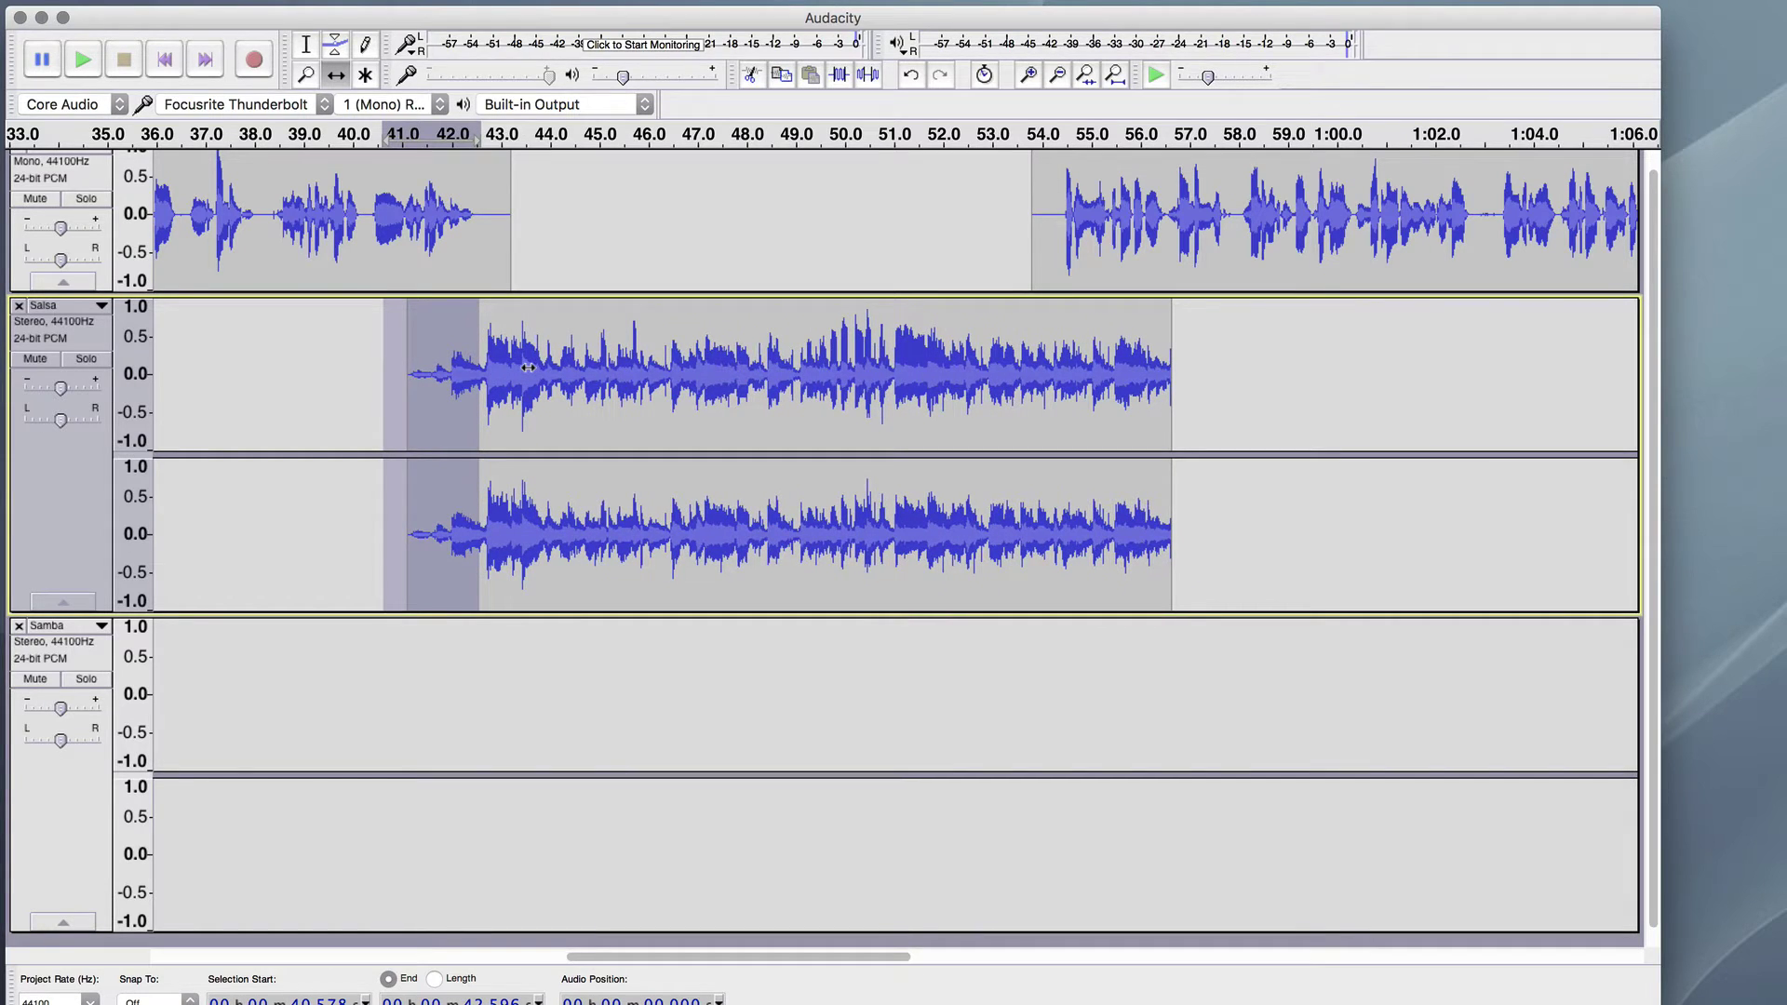
click(305, 45)
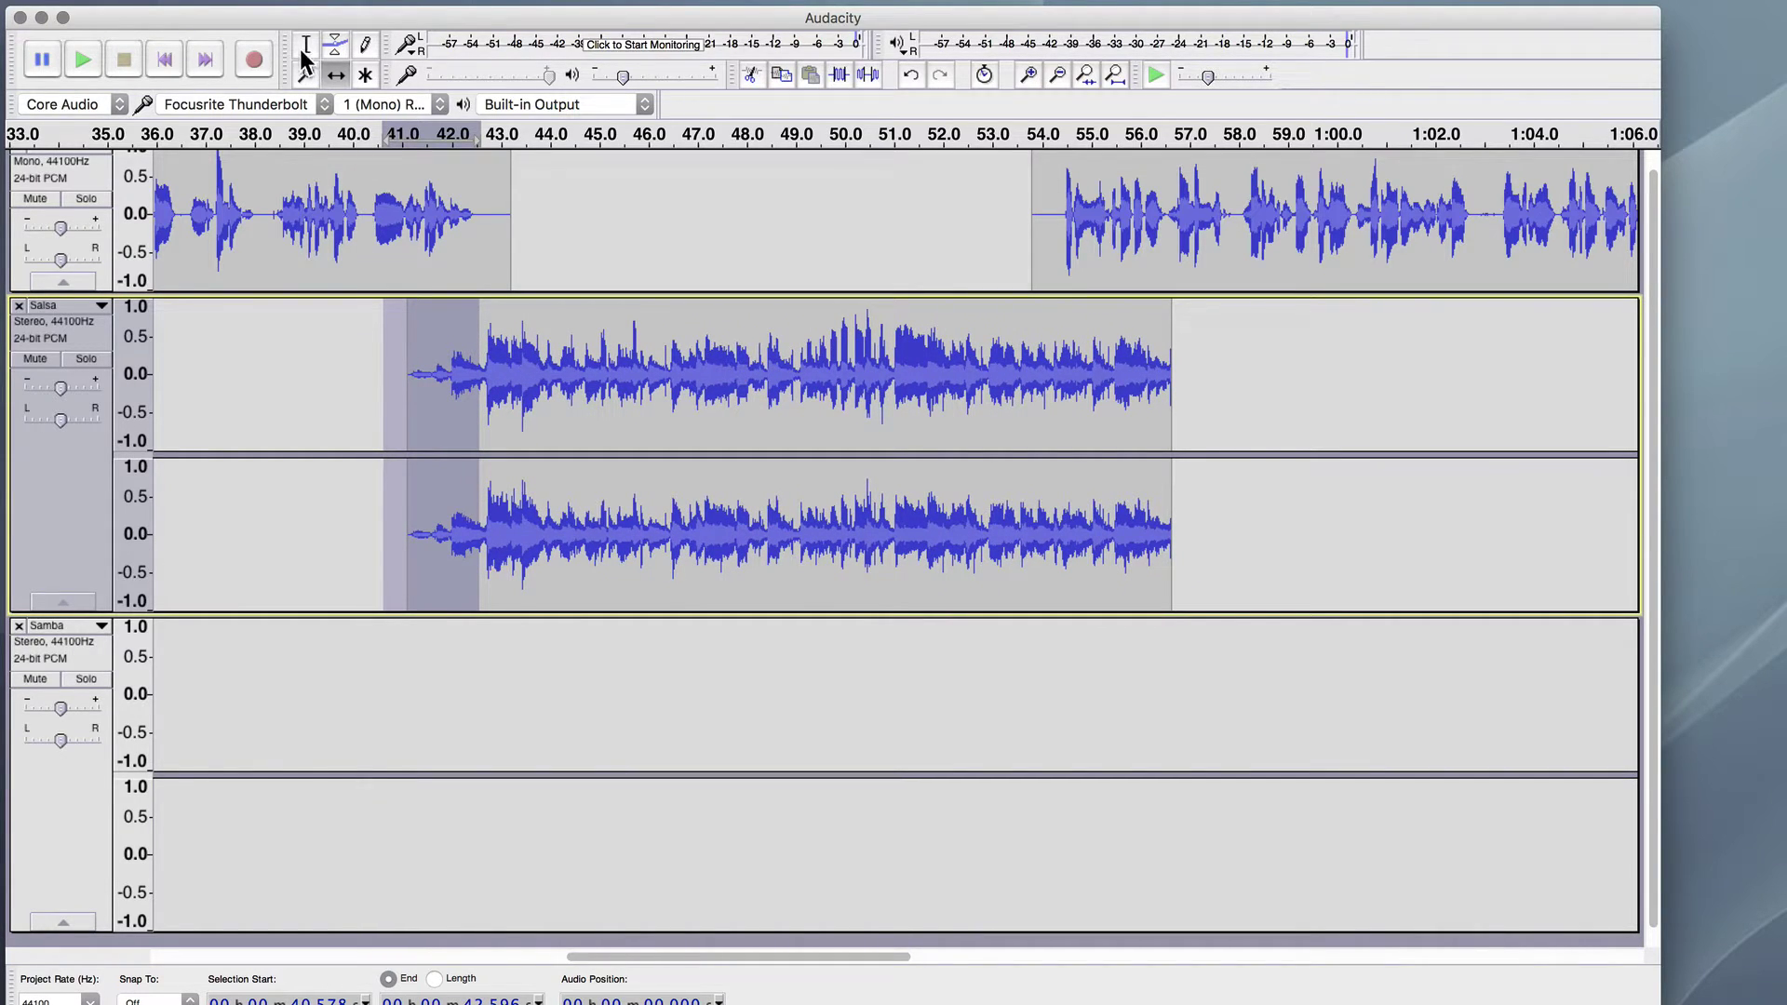
click(367, 333)
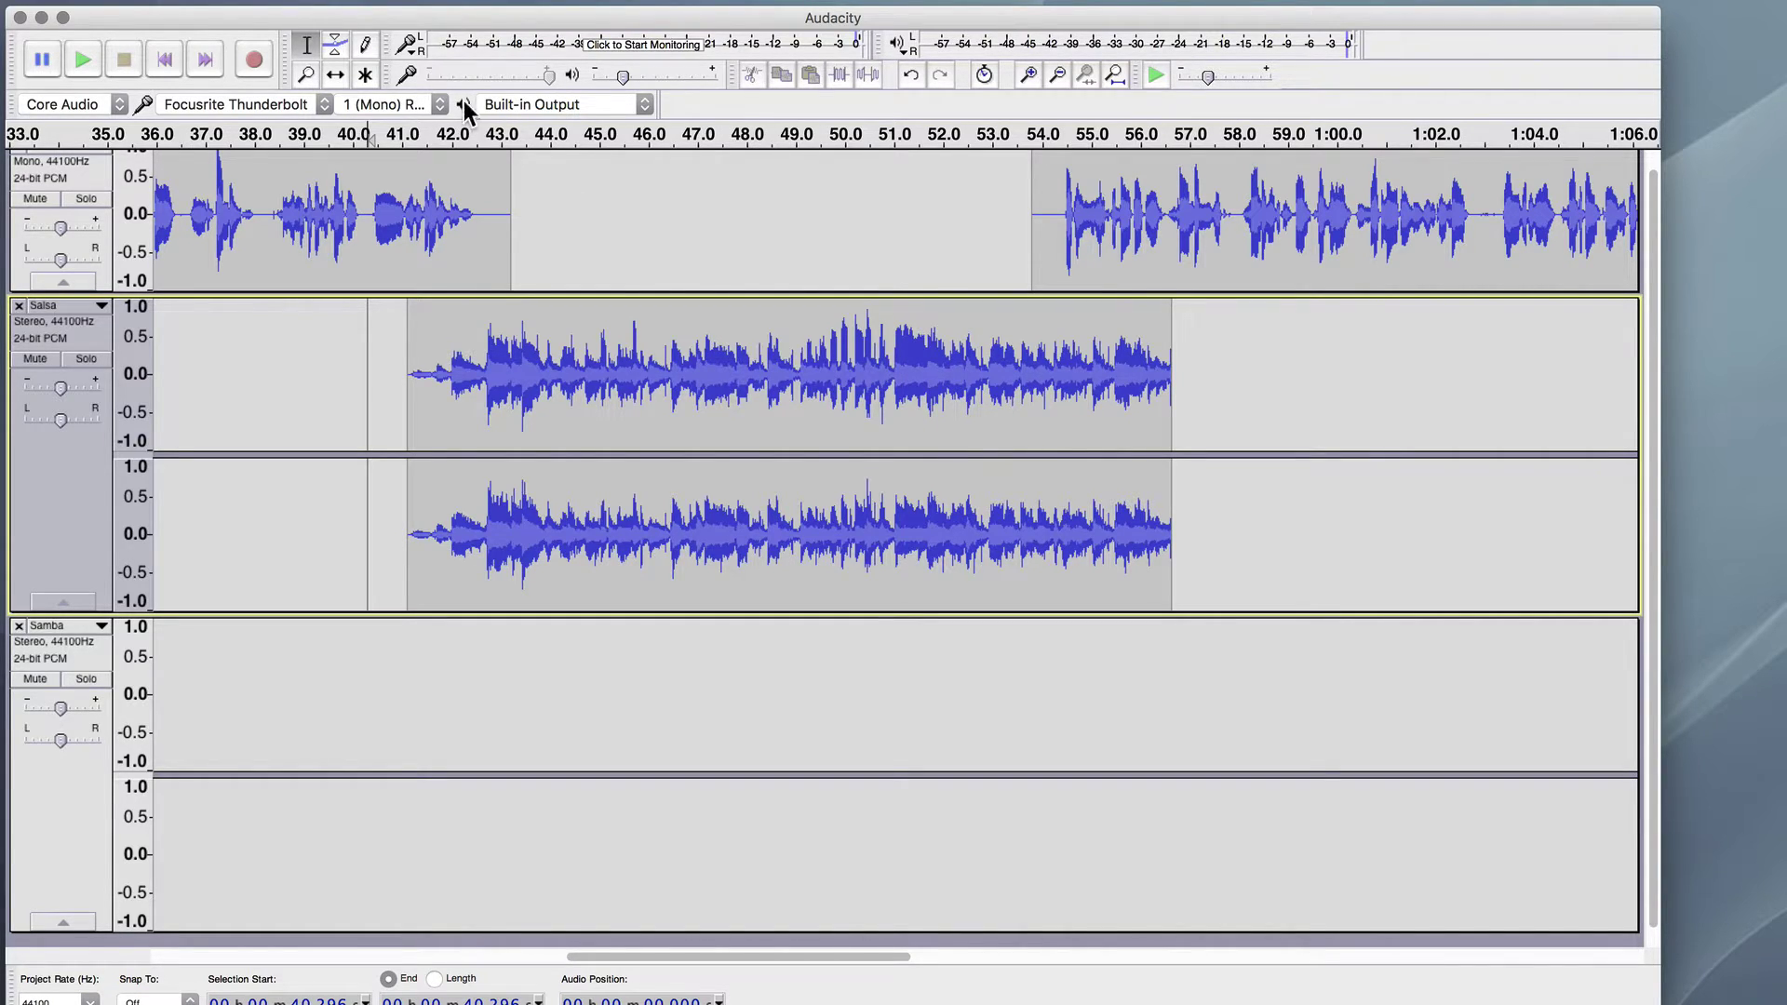
Shape a volume-envelope fade-out on the Salsa clip with points at about 52.5 and 54.5 seconds and its end, and play it back.
click(330, 45)
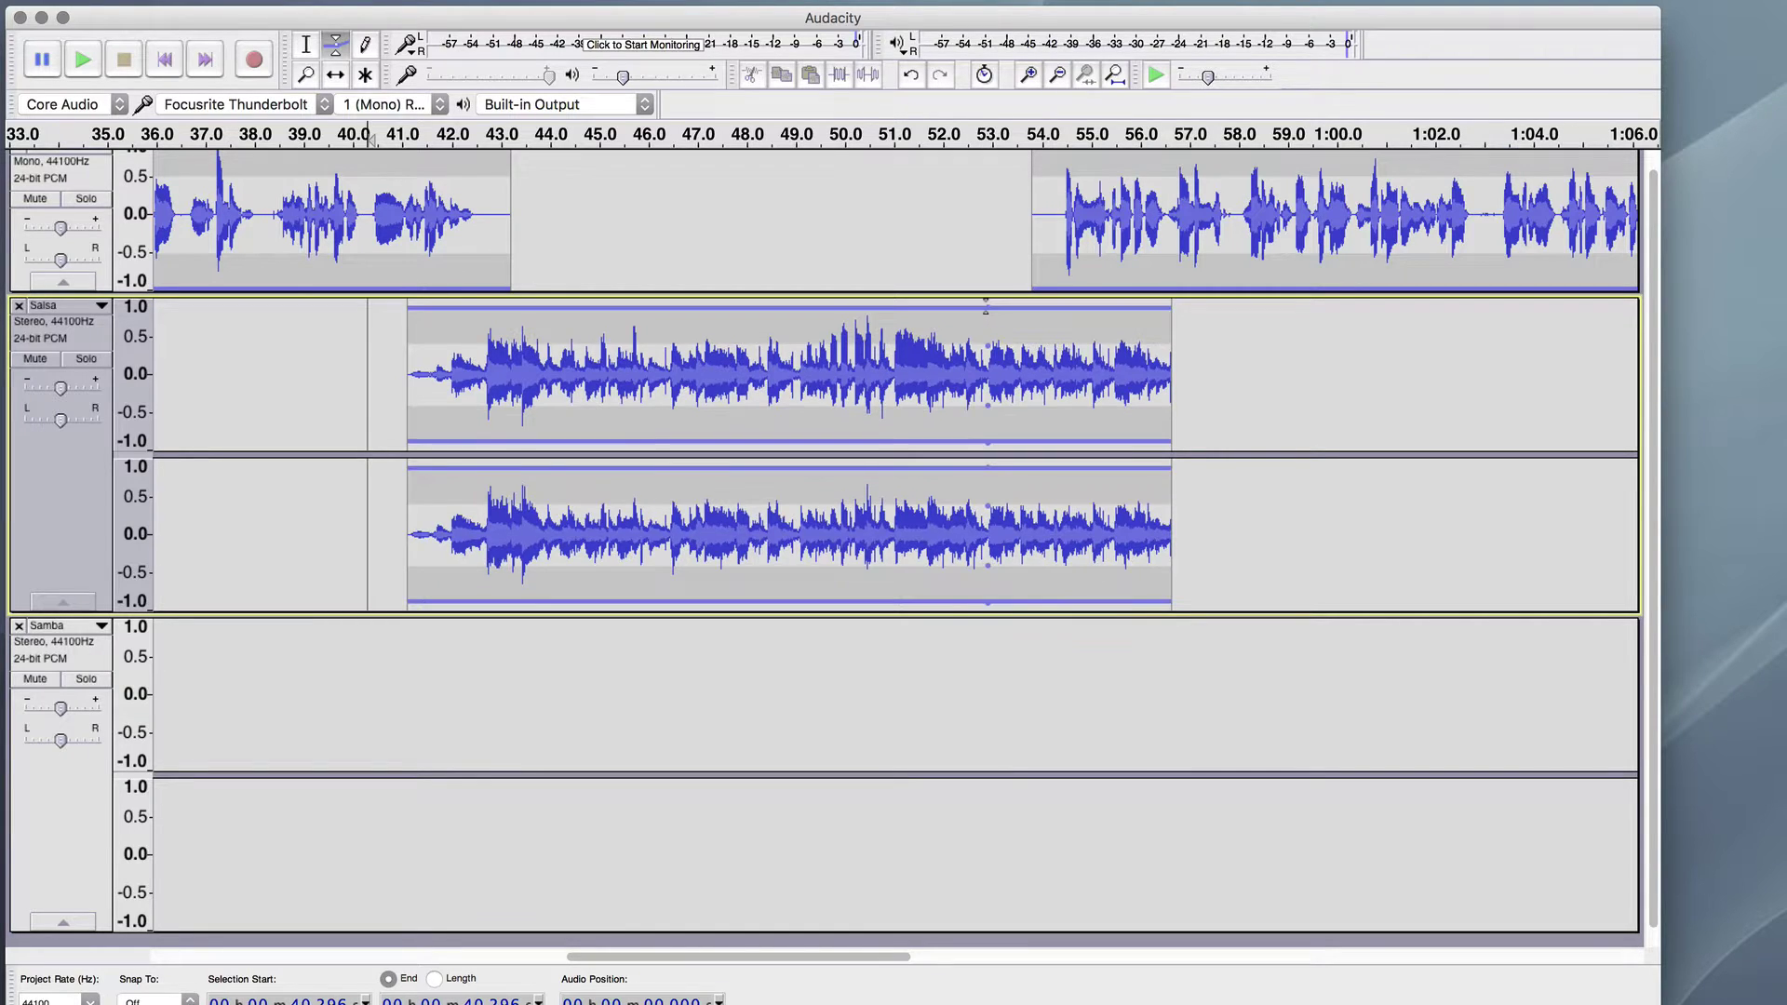
click(969, 283)
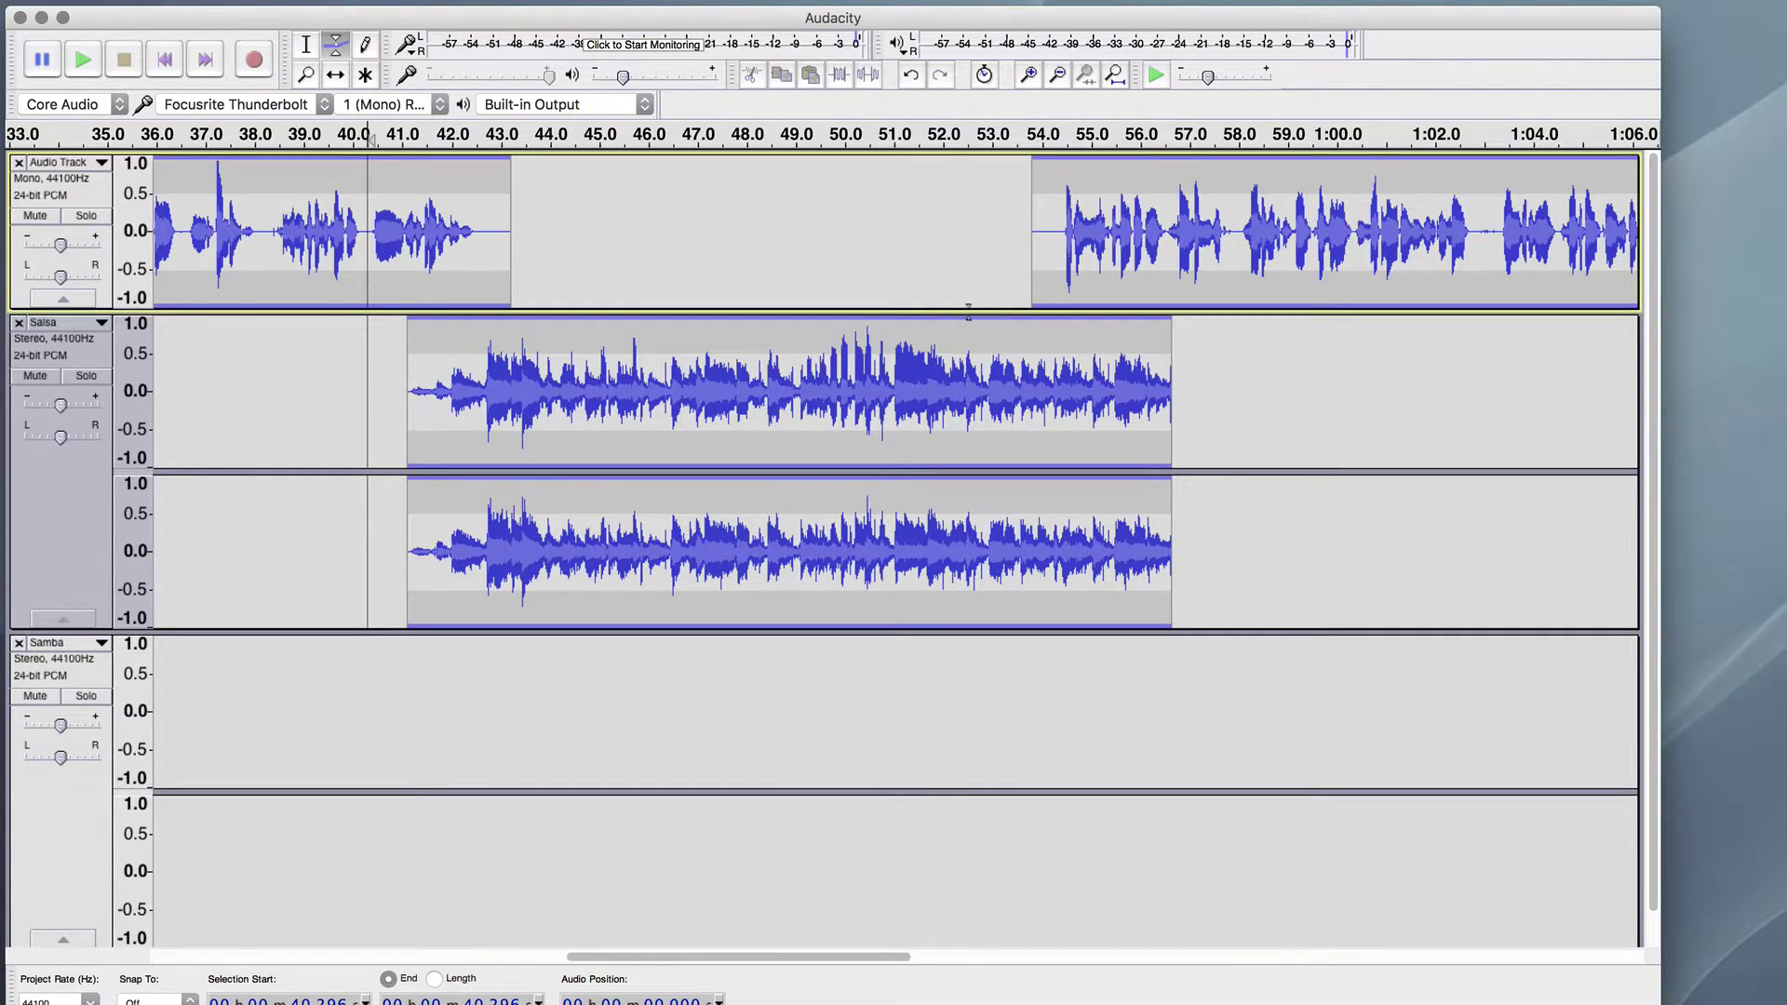
click(969, 322)
drag(969, 321, 968, 315)
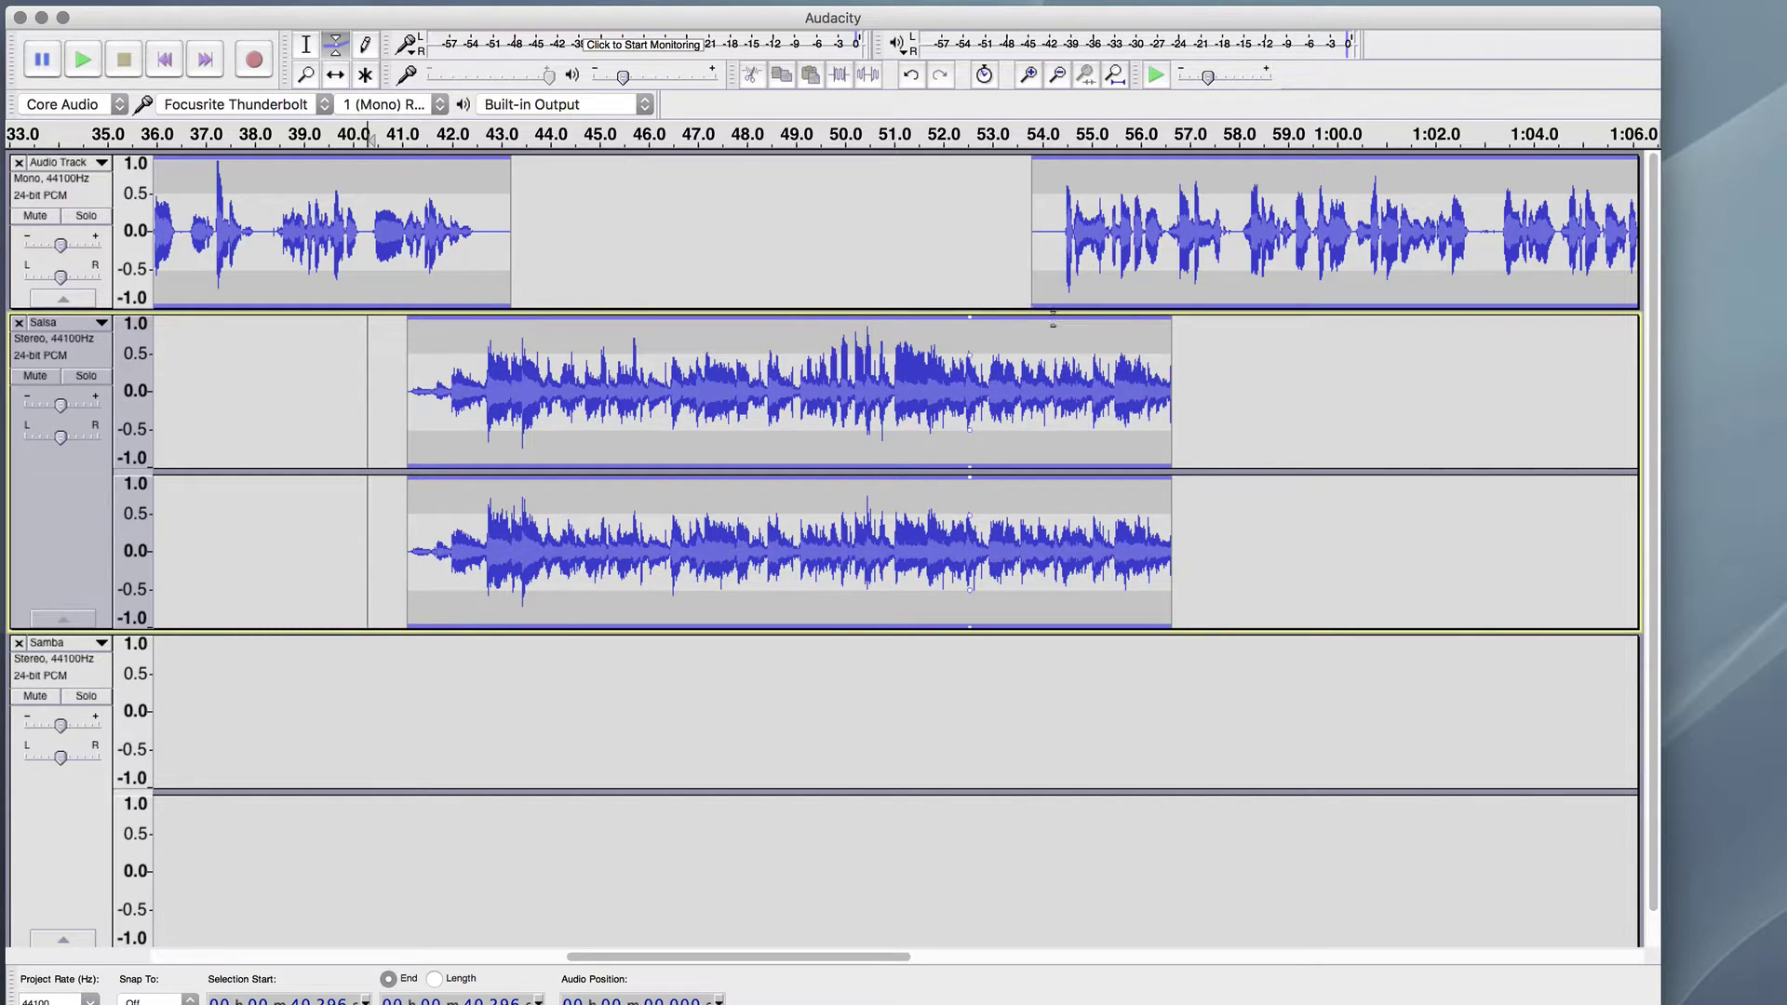
drag(1065, 322, 1062, 330)
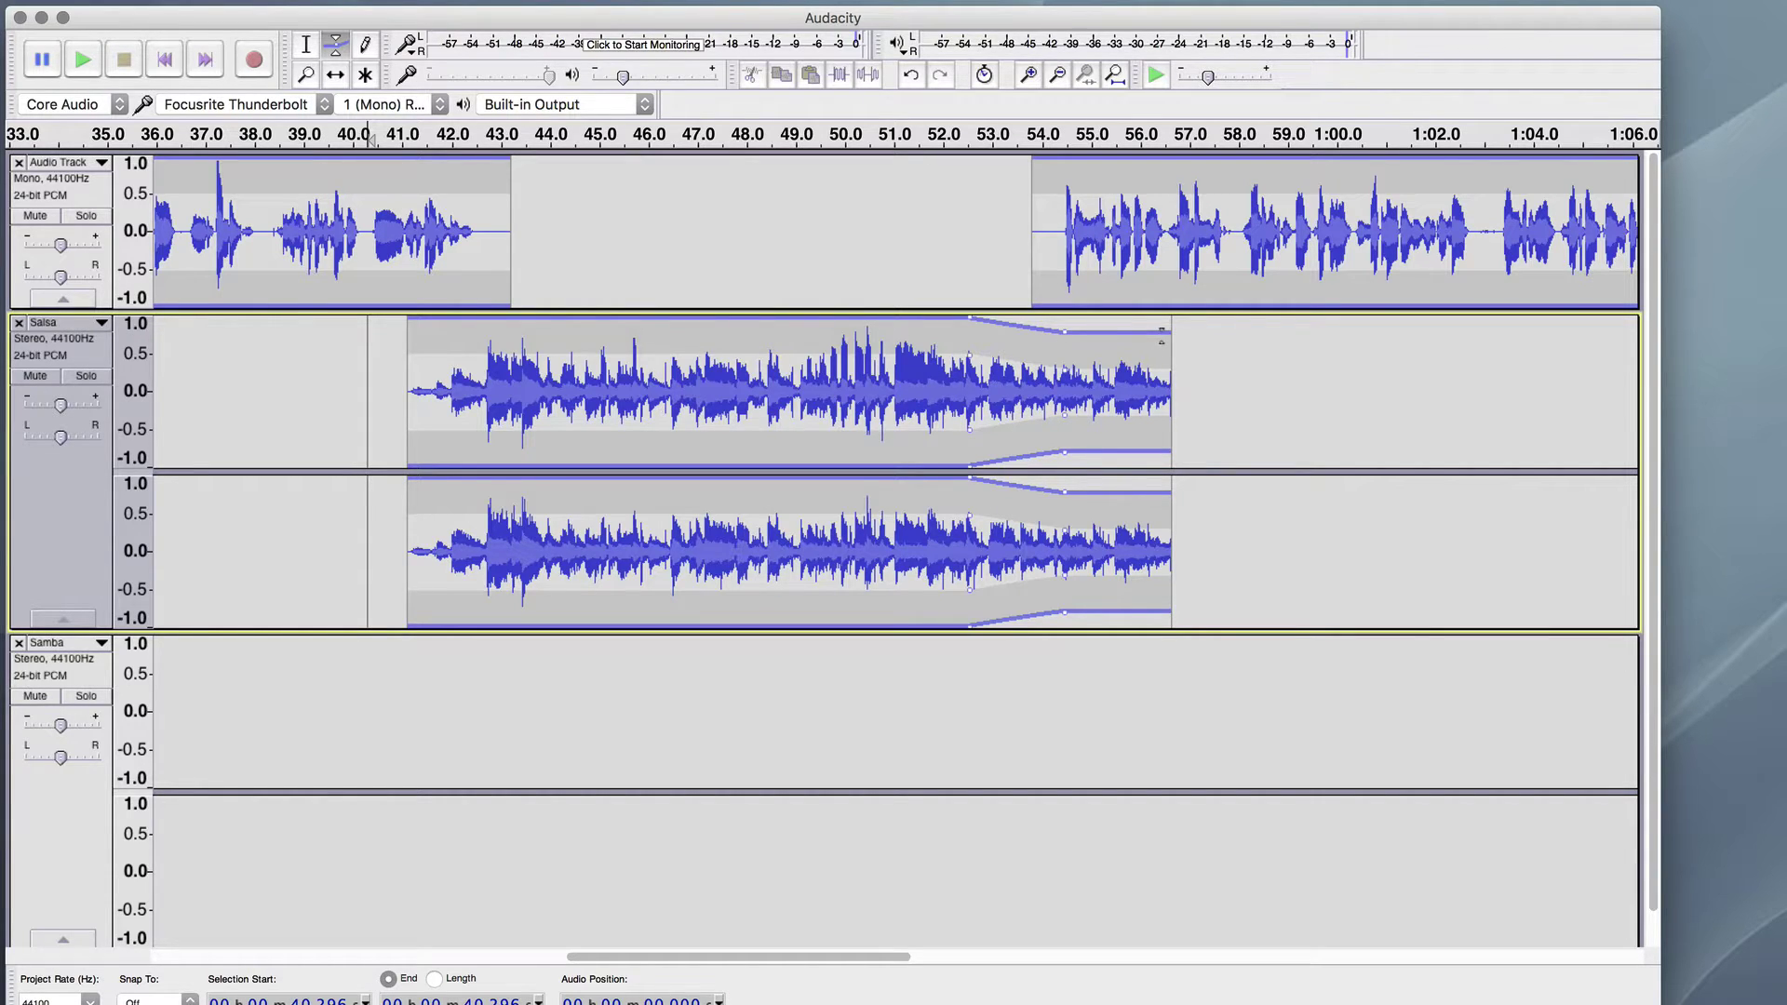
drag(1162, 333, 1166, 382)
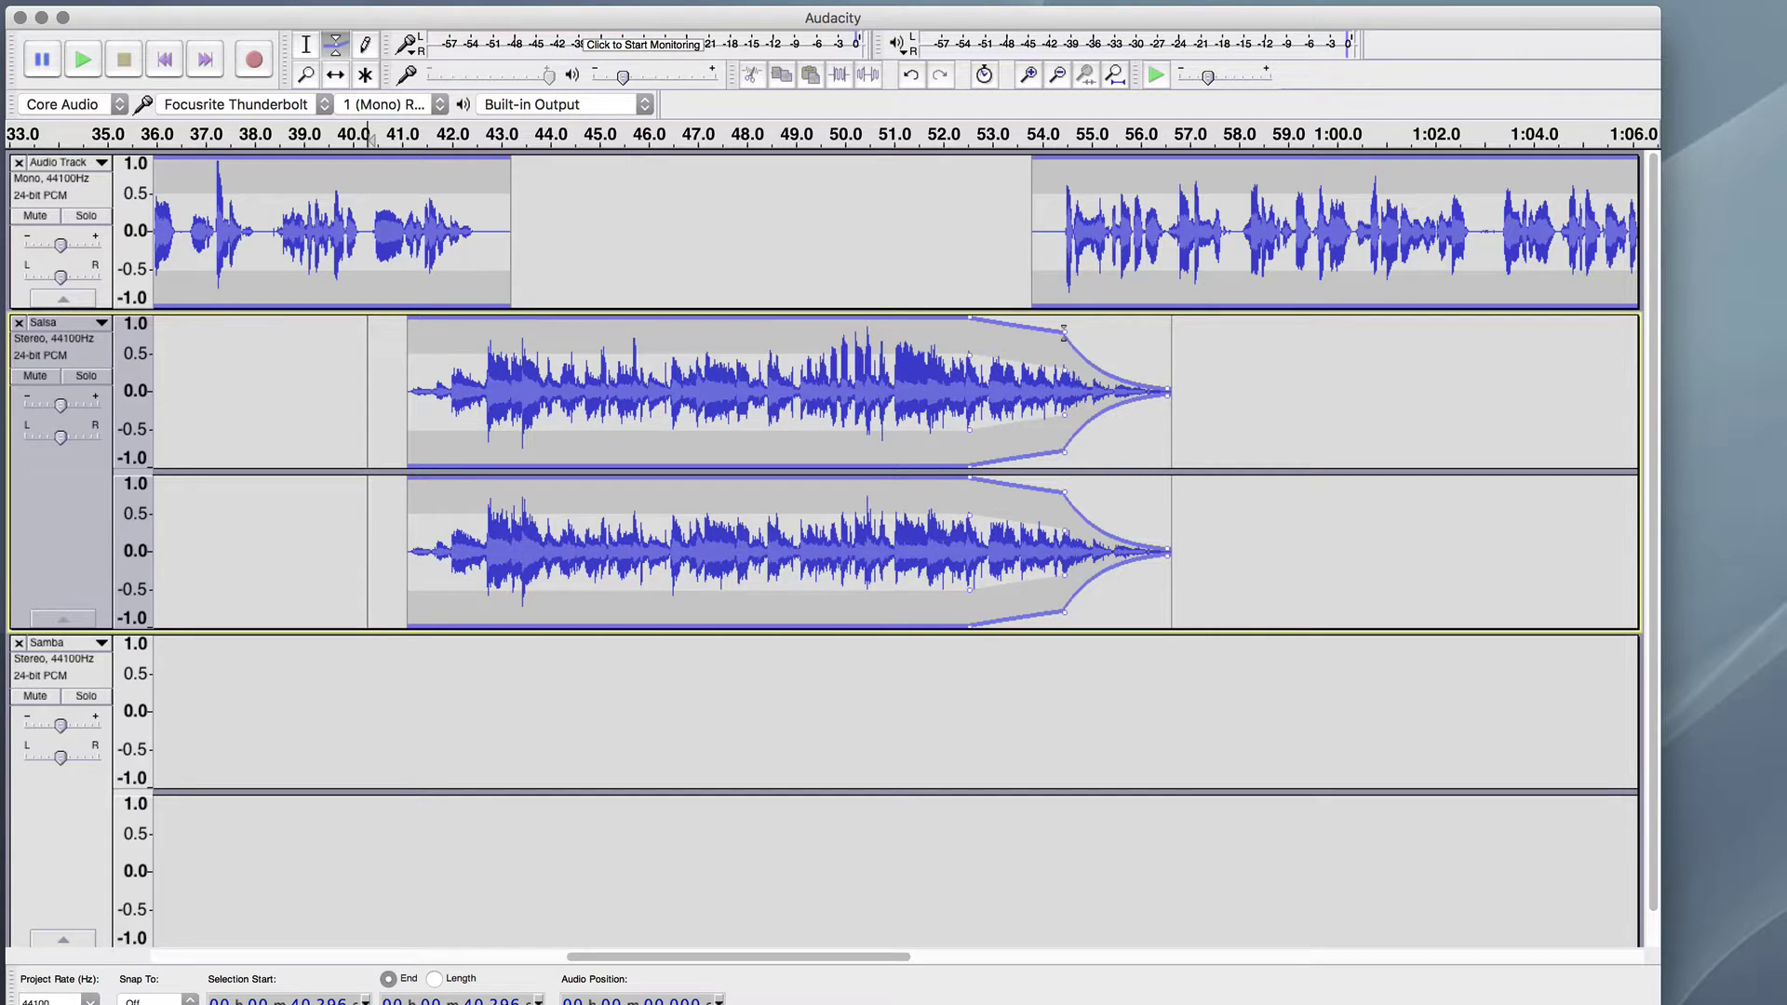
drag(1064, 334, 1065, 342)
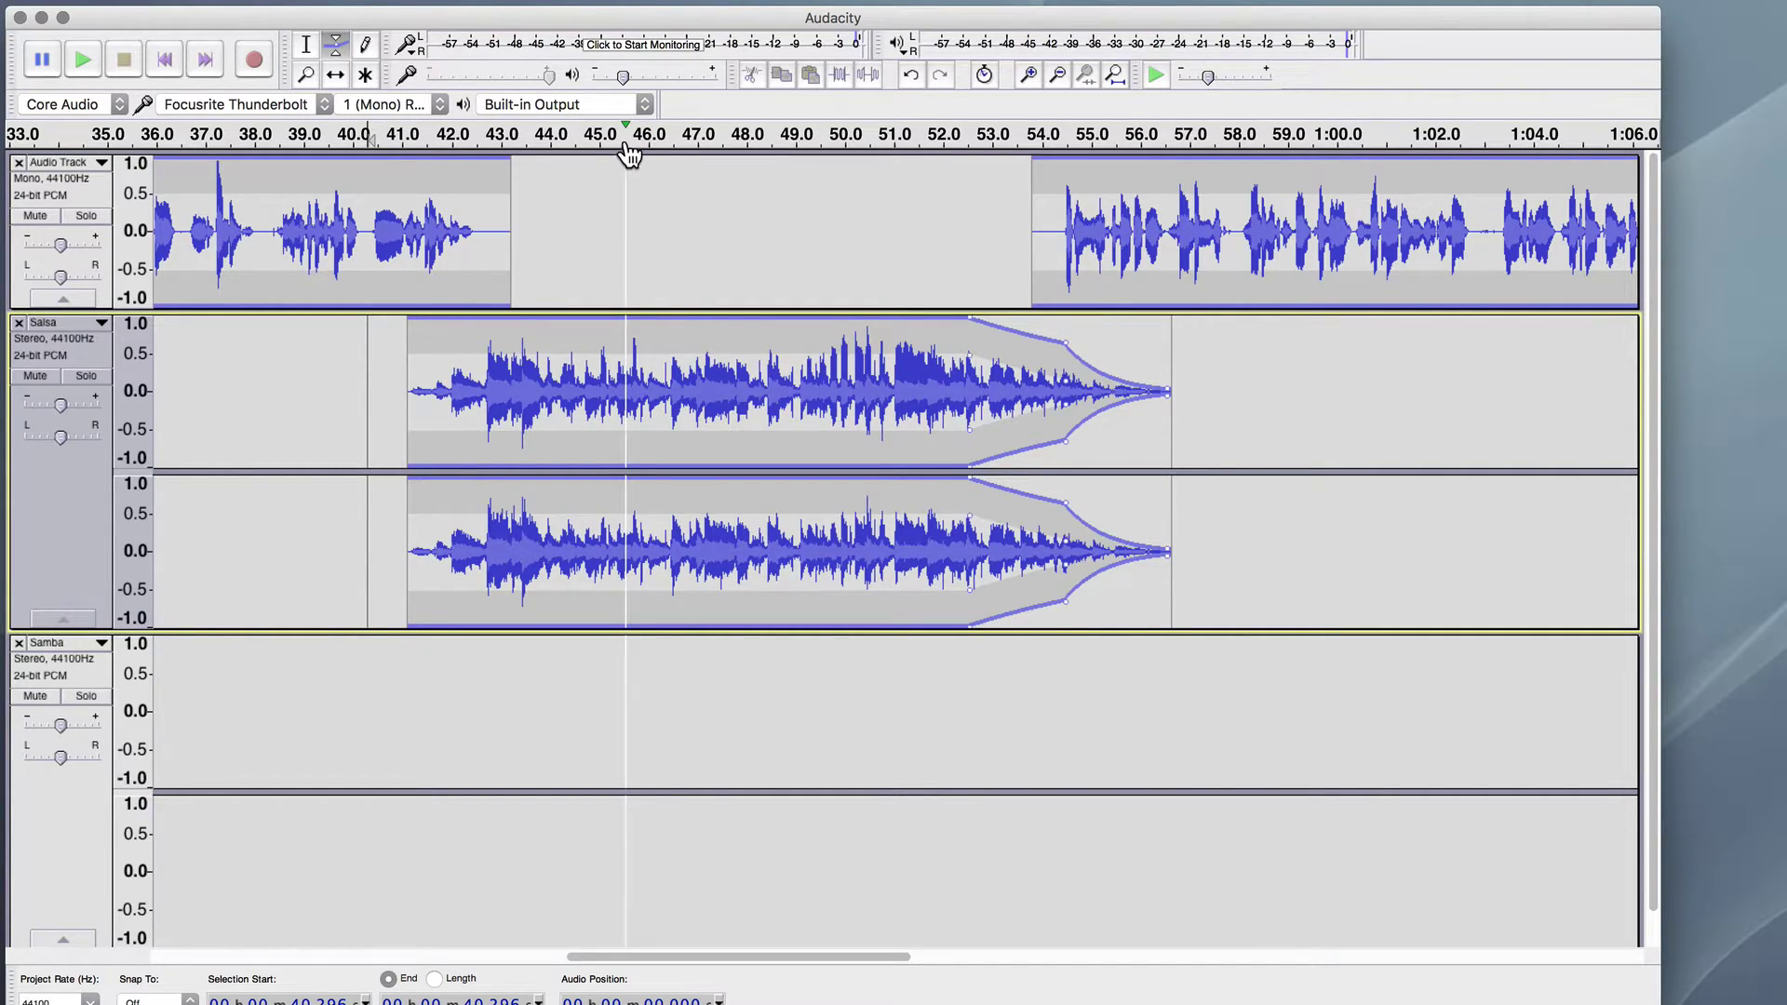
click(875, 133)
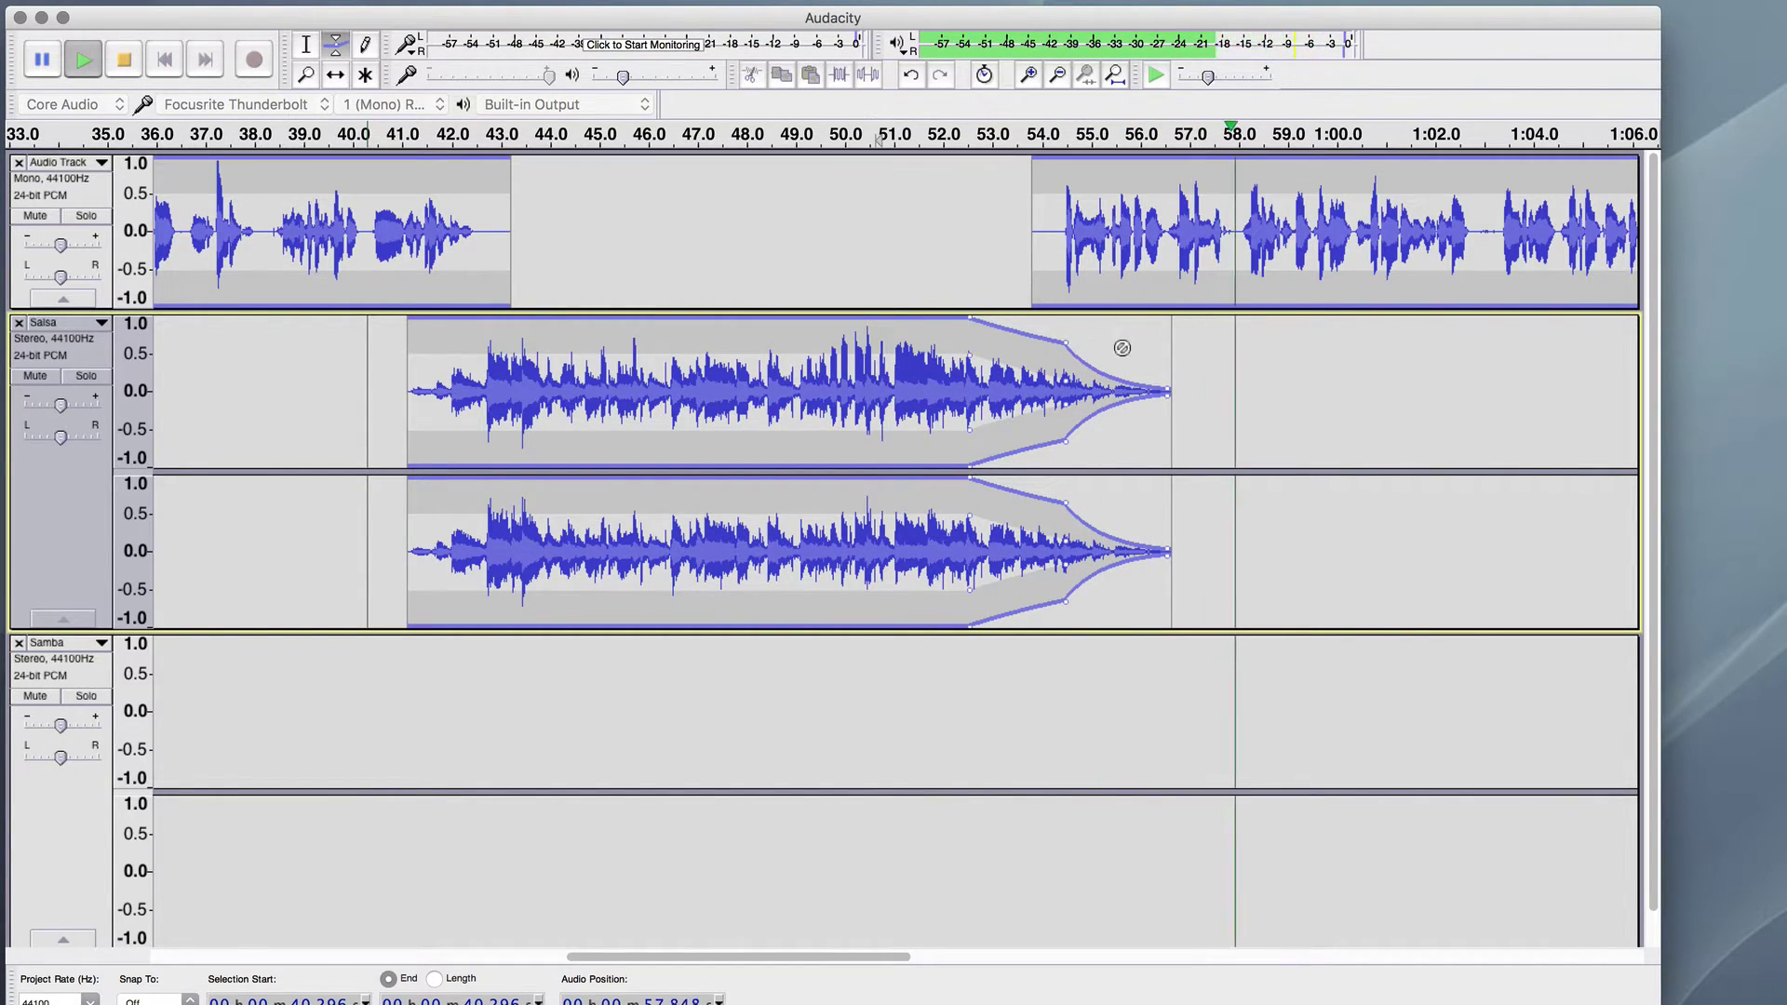
click(124, 59)
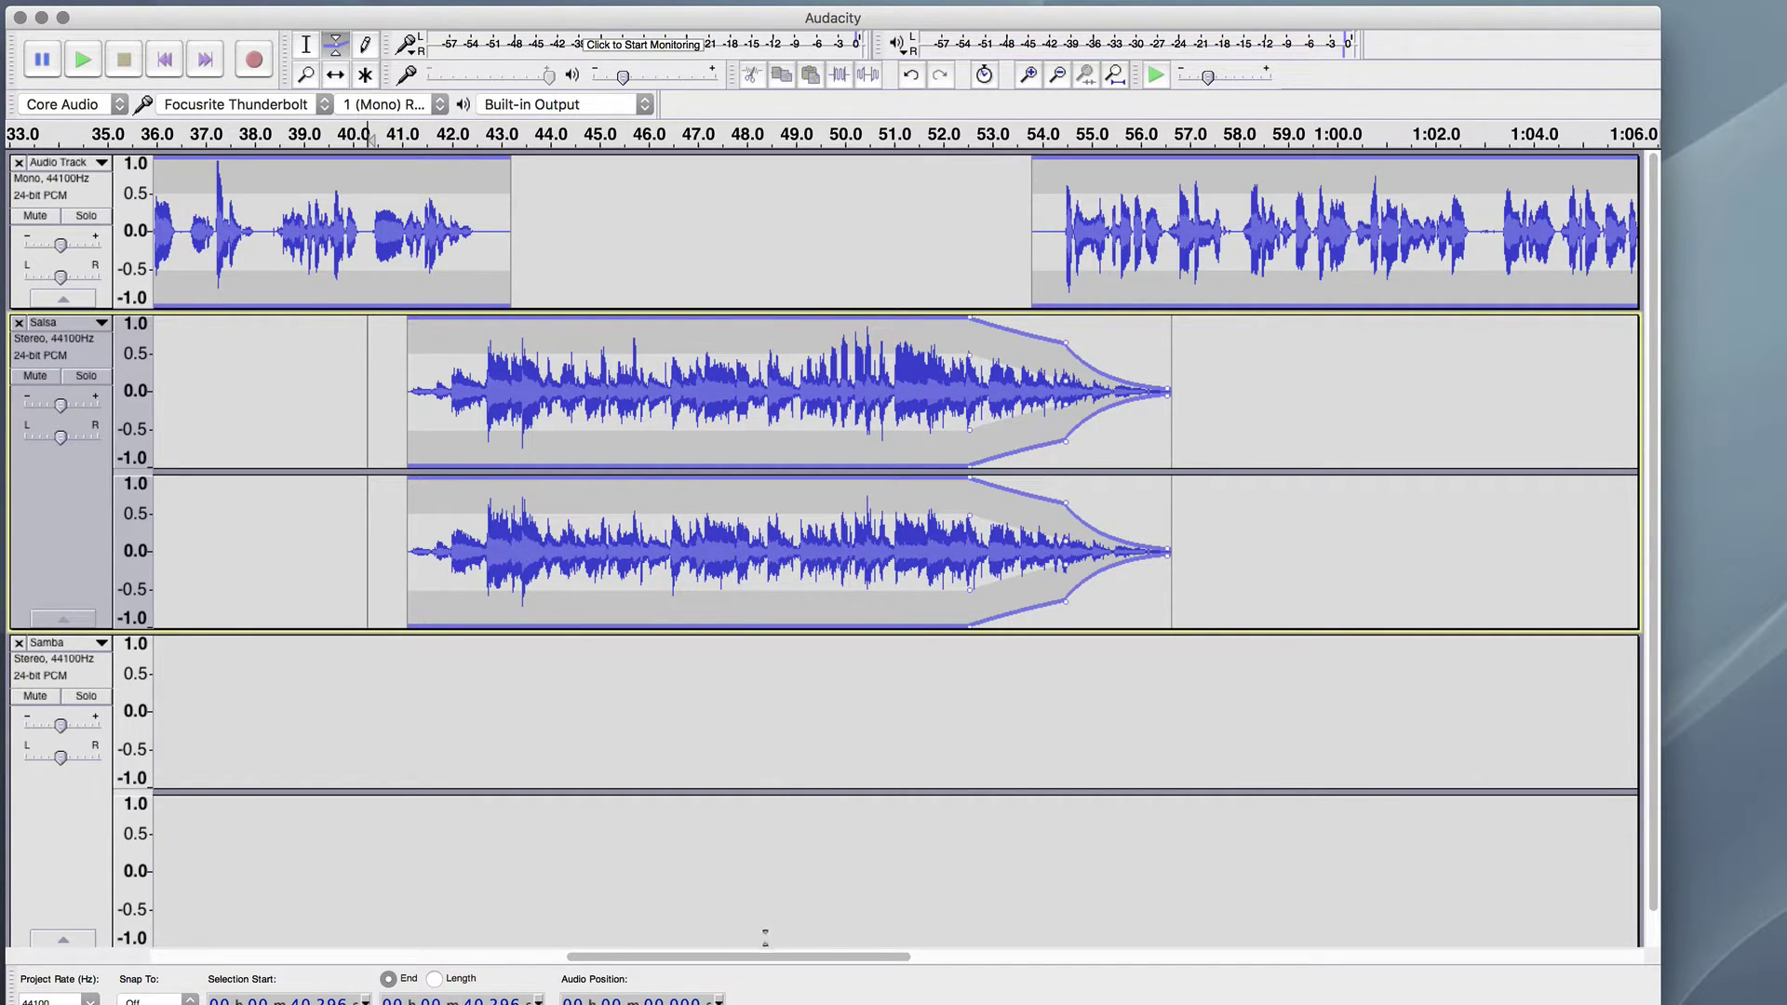
Shape a volume-envelope fade-in on the Samba clip from its start to full level at about 1:31.7, and play it back from about 1:26.
drag(762, 955, 1282, 946)
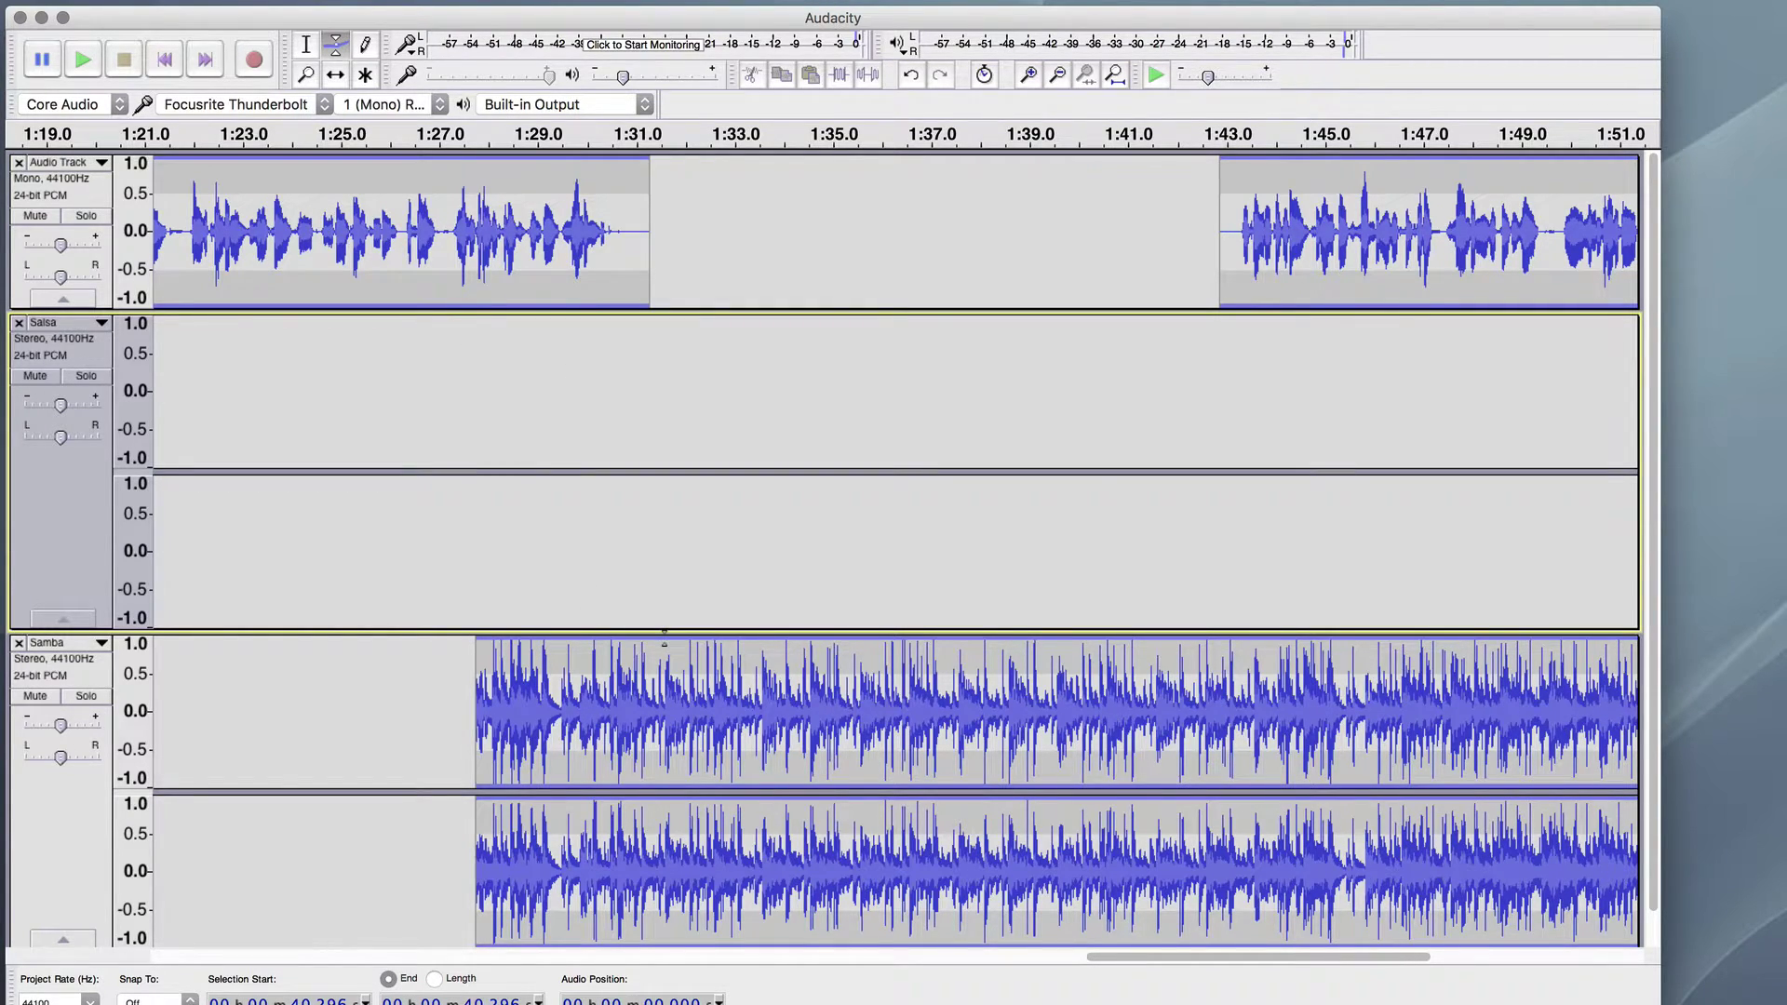
click(665, 638)
scroll(494, 649, down, 1)
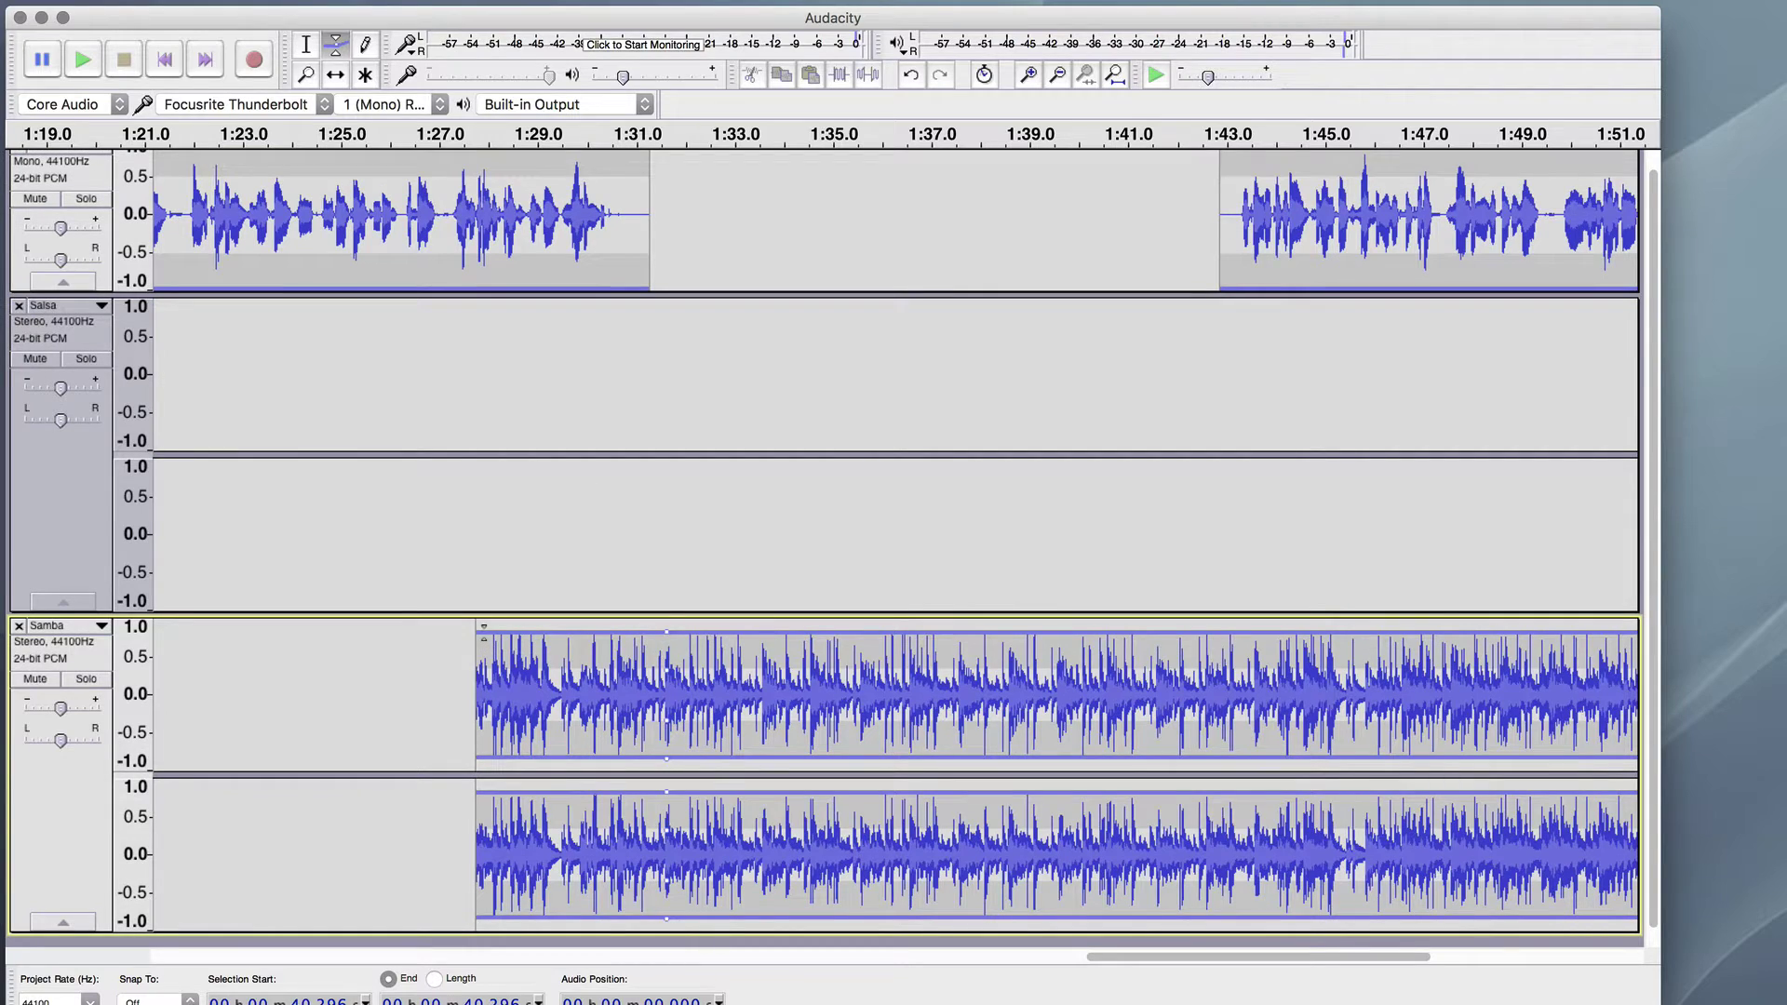
drag(484, 633, 483, 684)
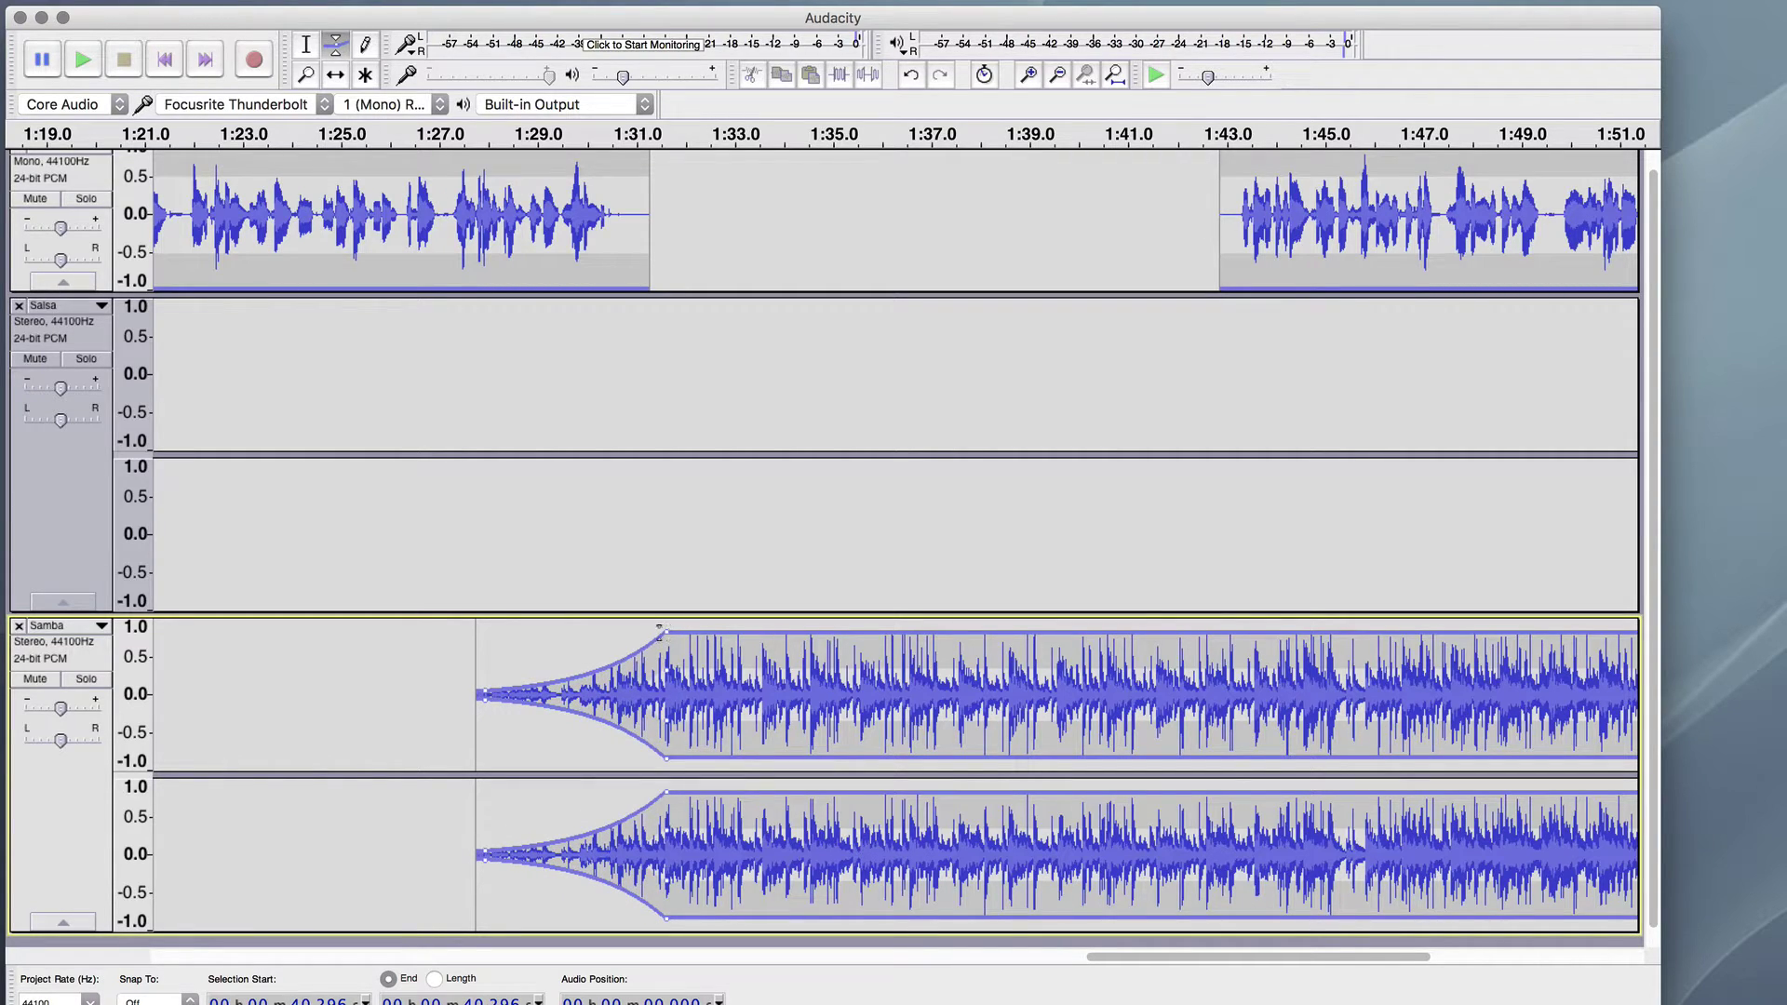
drag(664, 633, 672, 619)
click(559, 373)
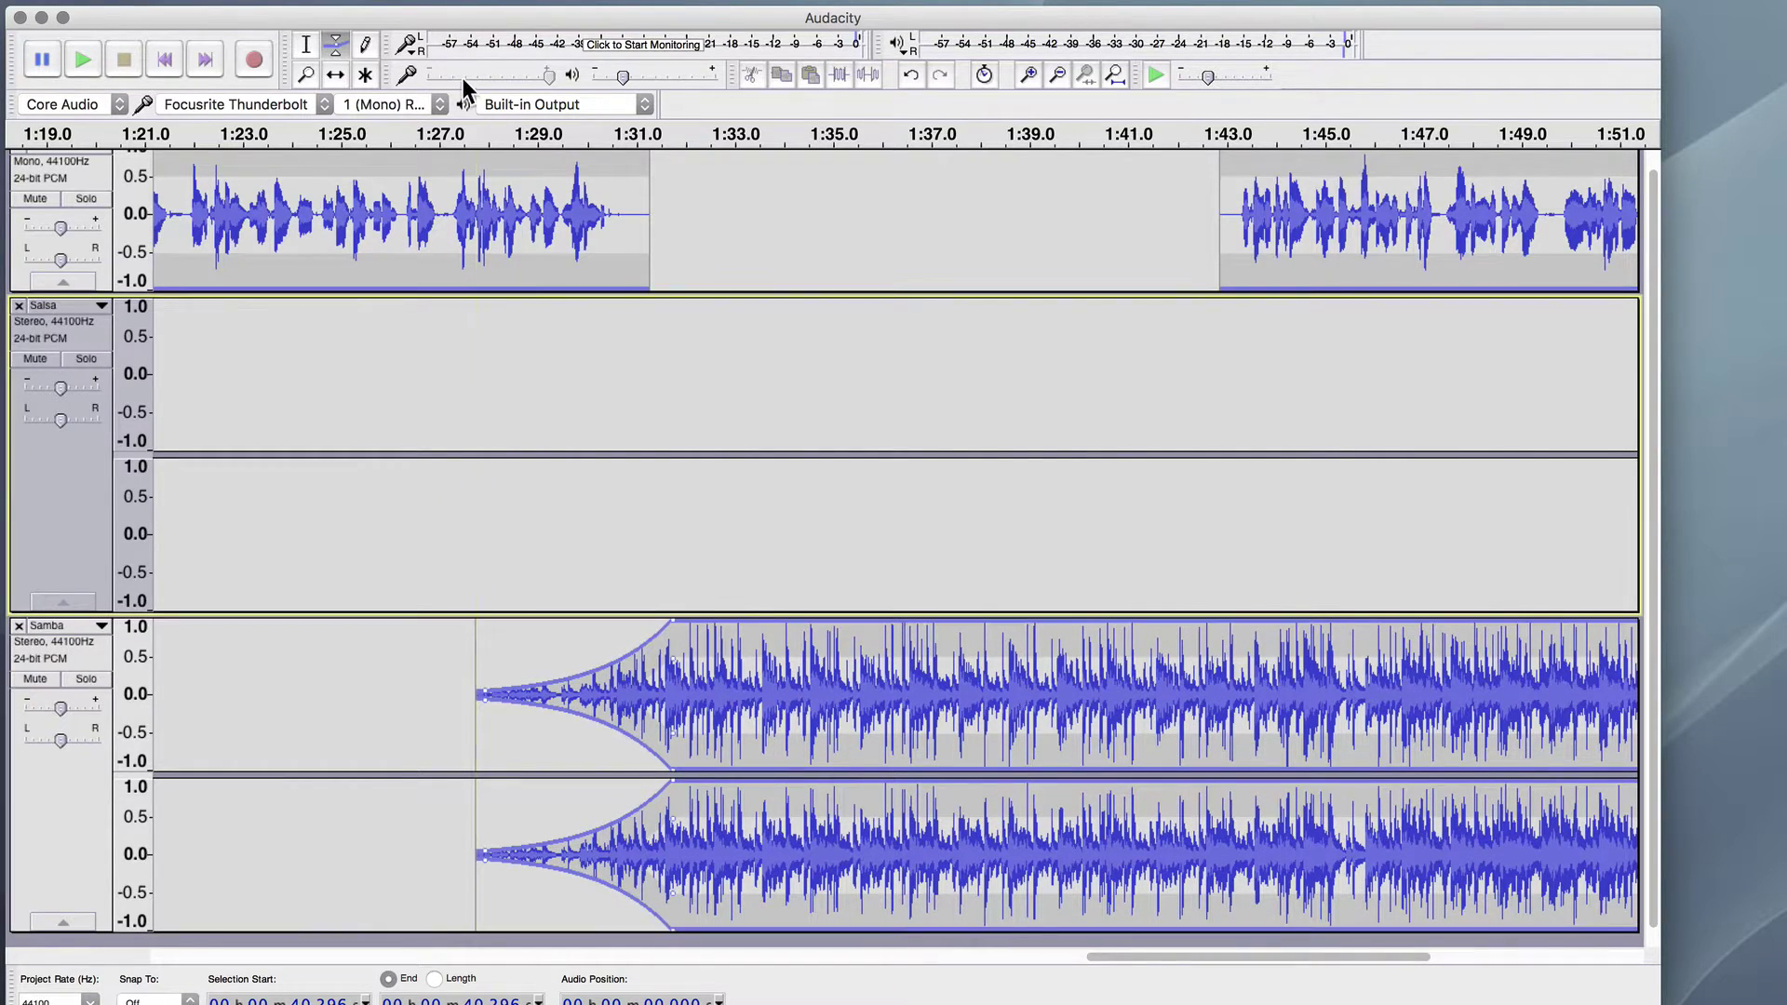
click(401, 142)
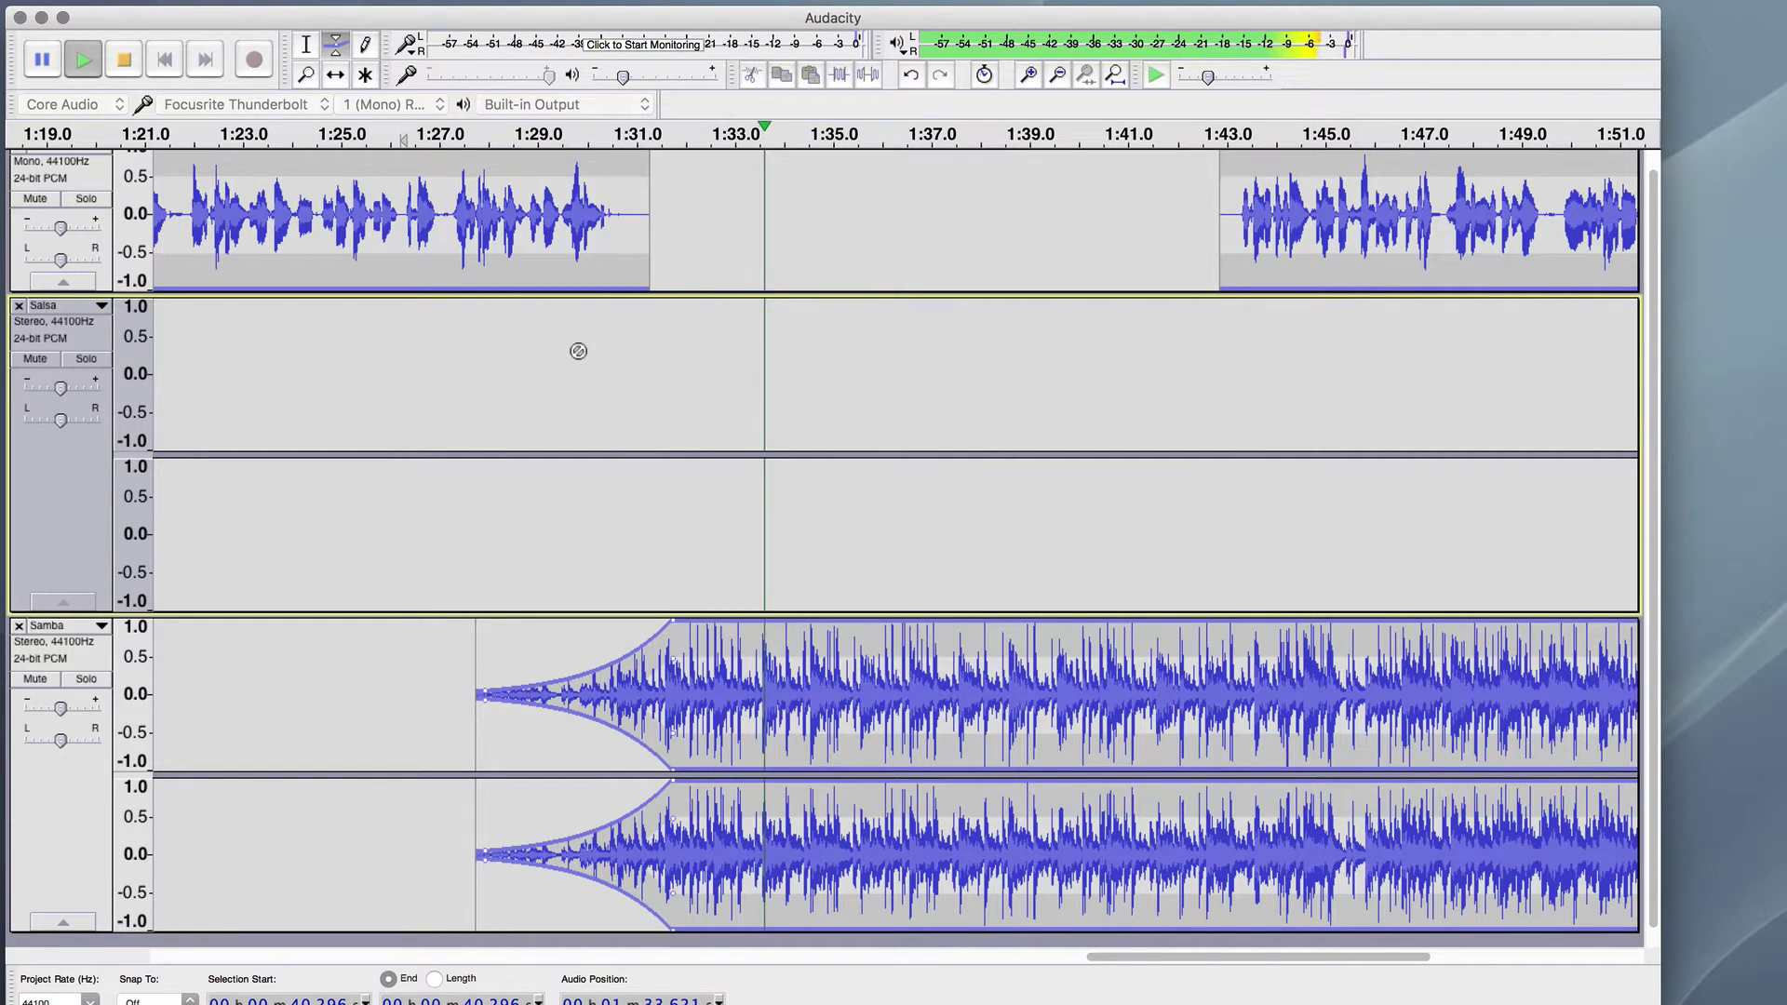
click(129, 63)
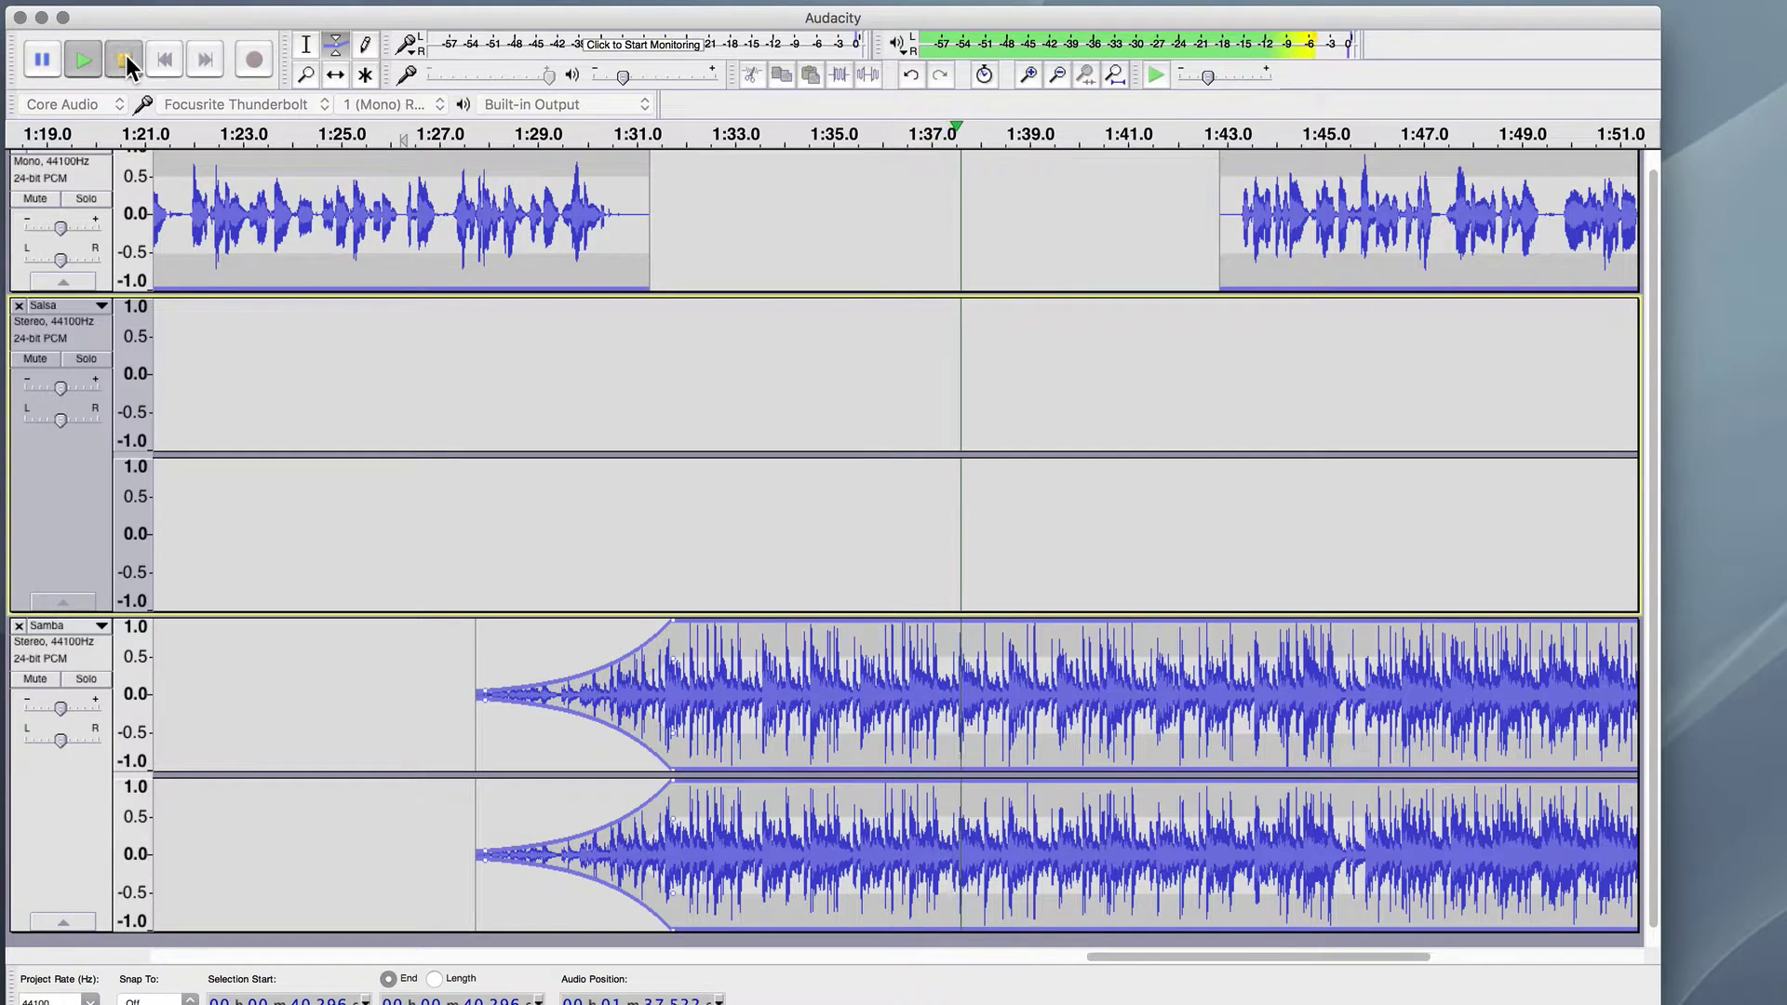
Lower the Samba clip's envelope to about 0.25 between 1:41.3 and 1:42.7 under the last narration, and play it back from about 1:39.7.
scroll(892, 308, up, 1)
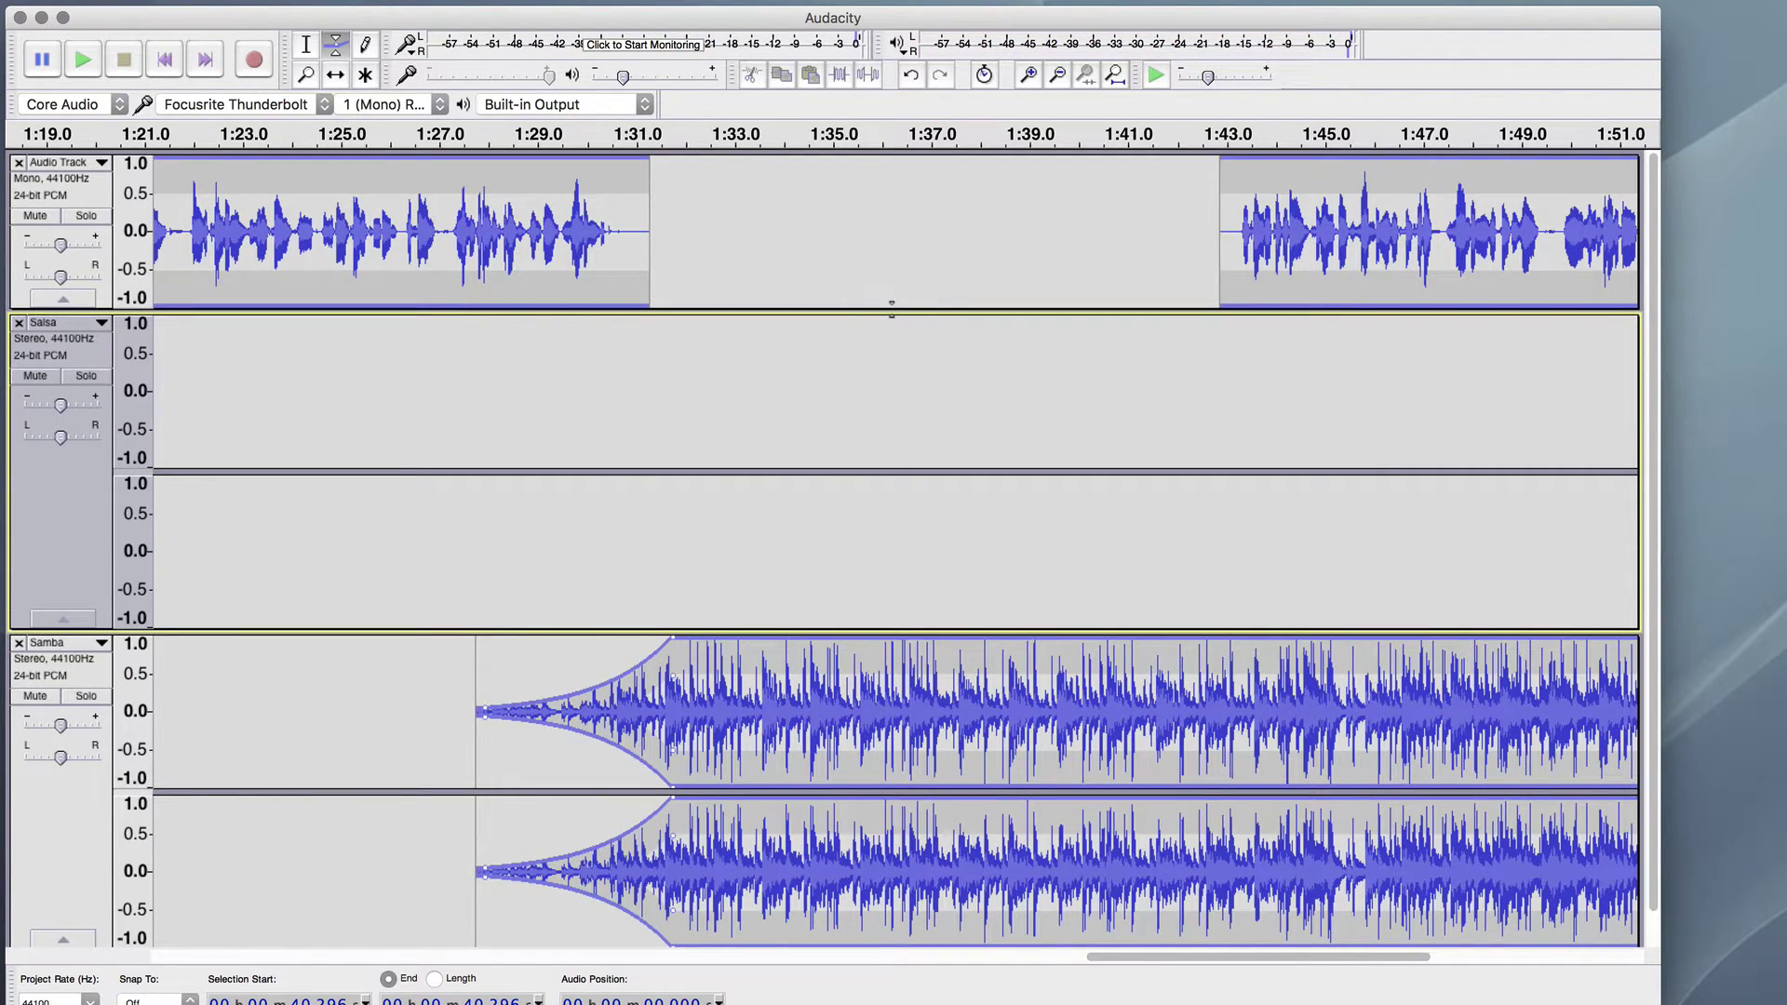
drag(1137, 951, 1304, 952)
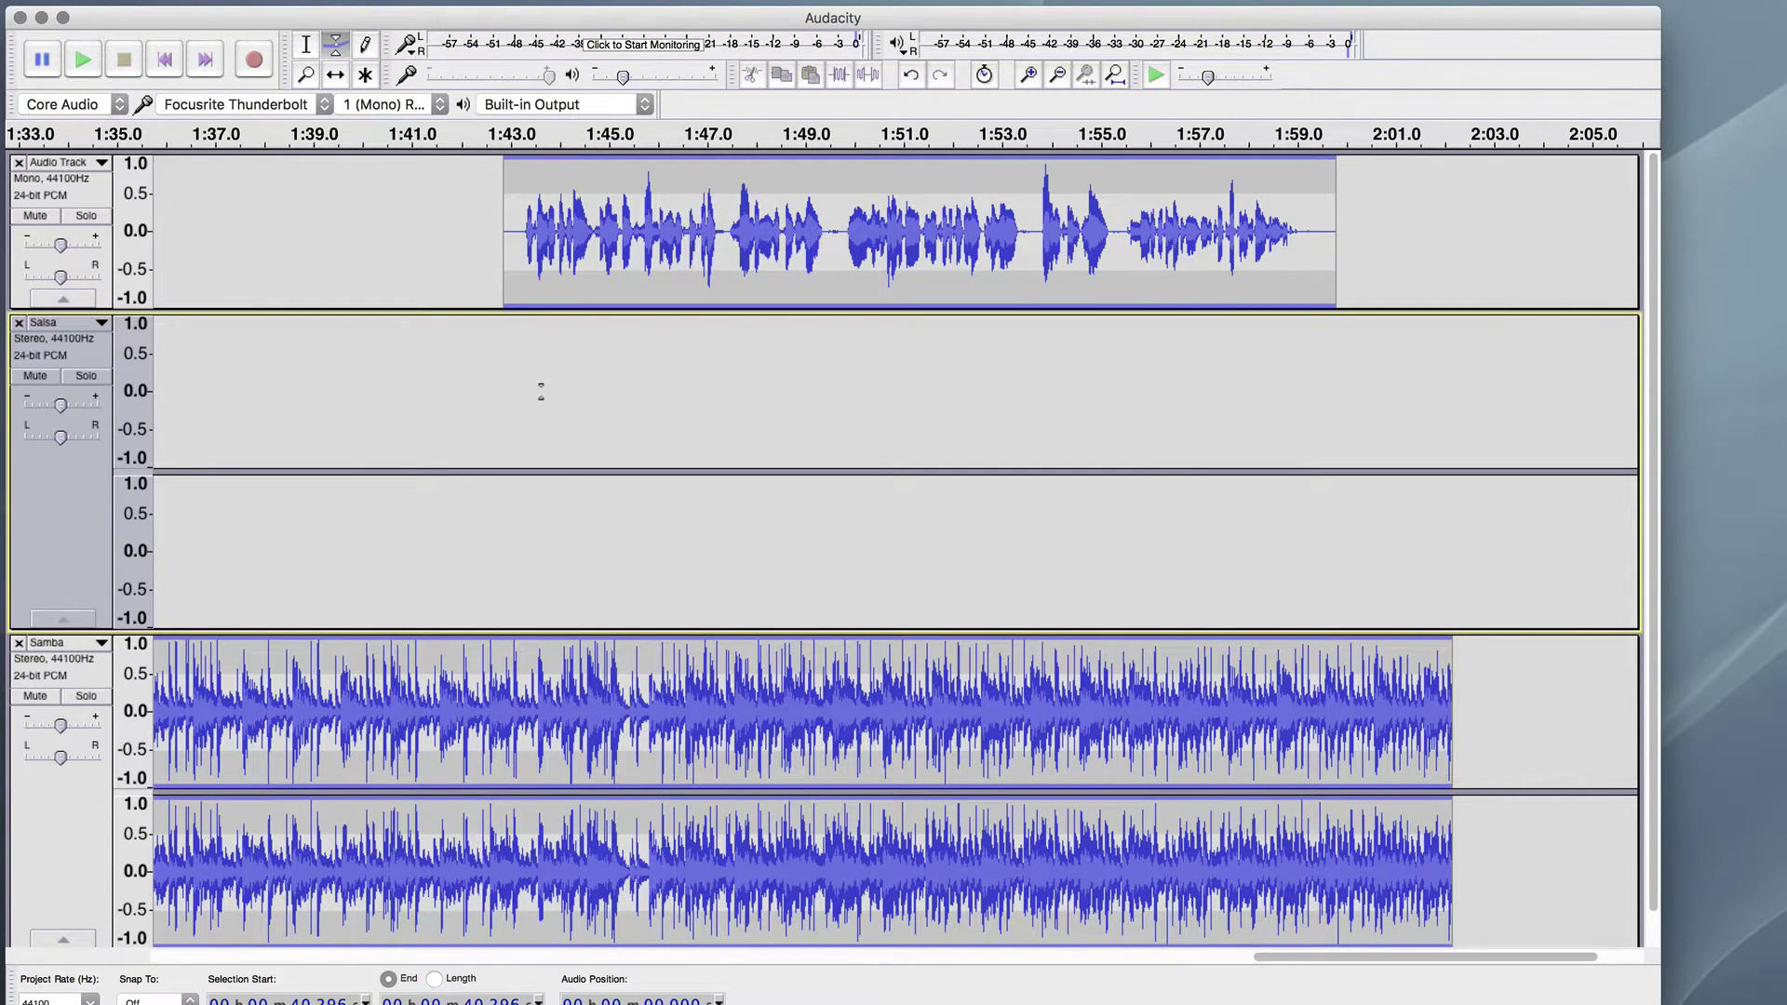
click(427, 644)
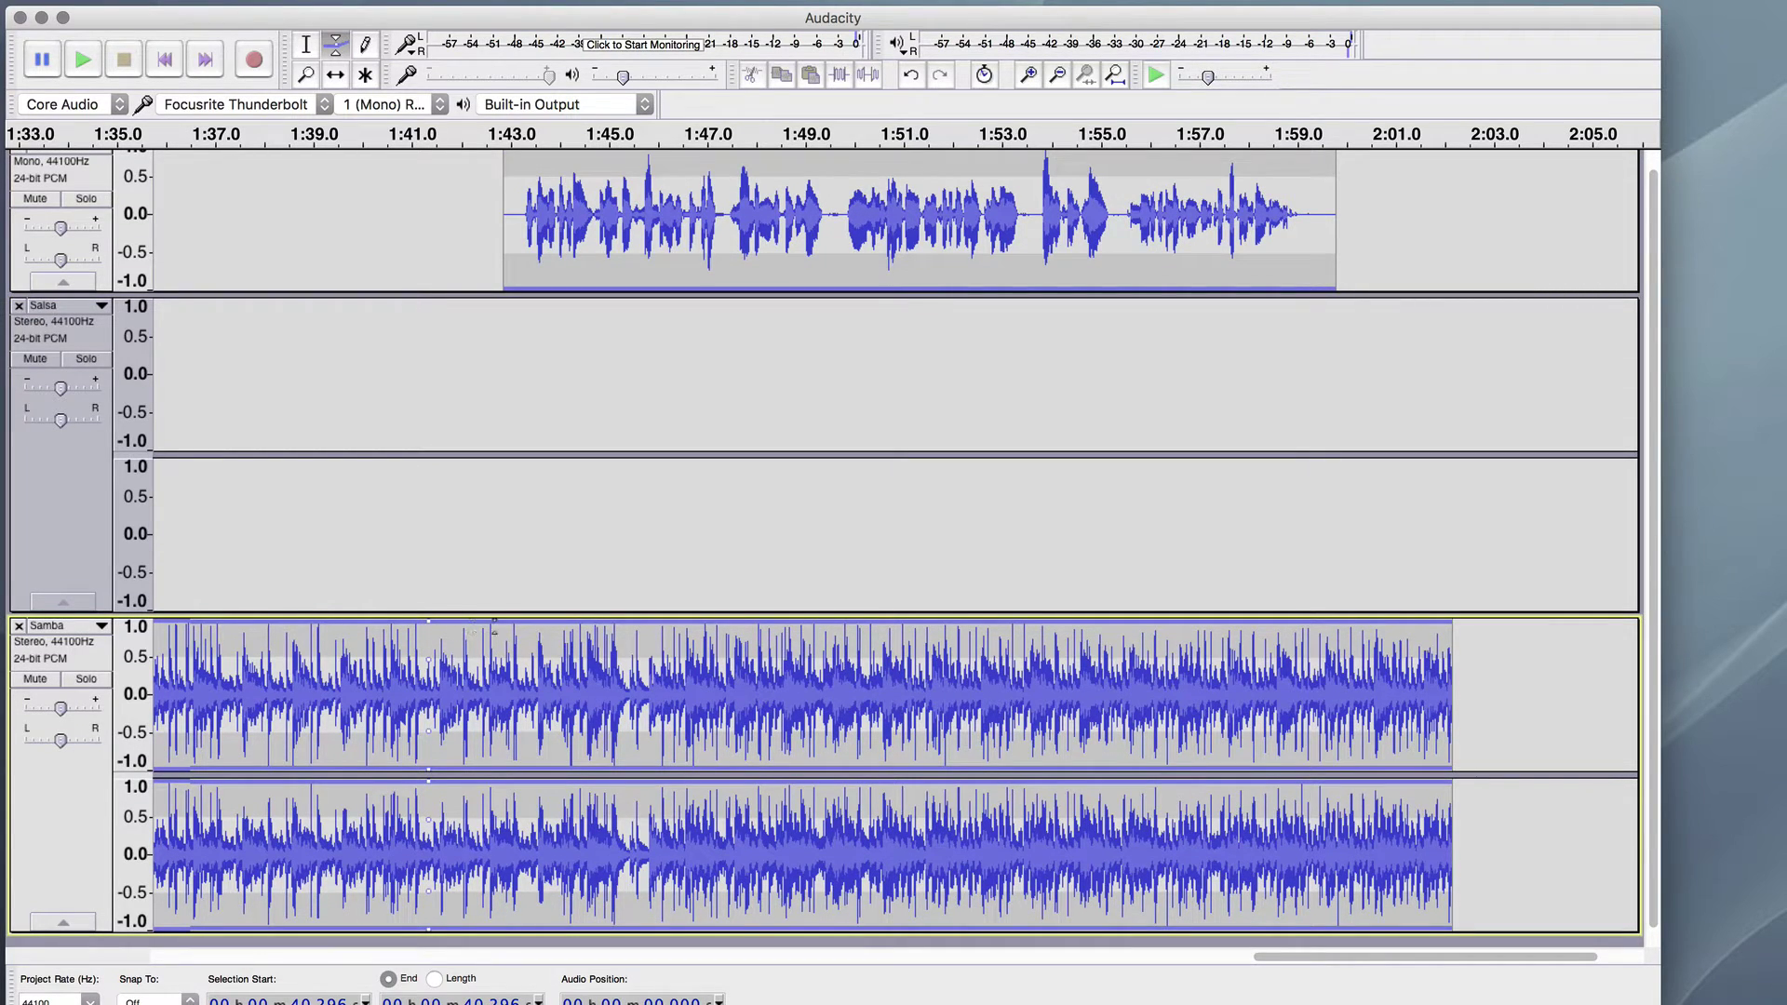
drag(494, 622, 494, 670)
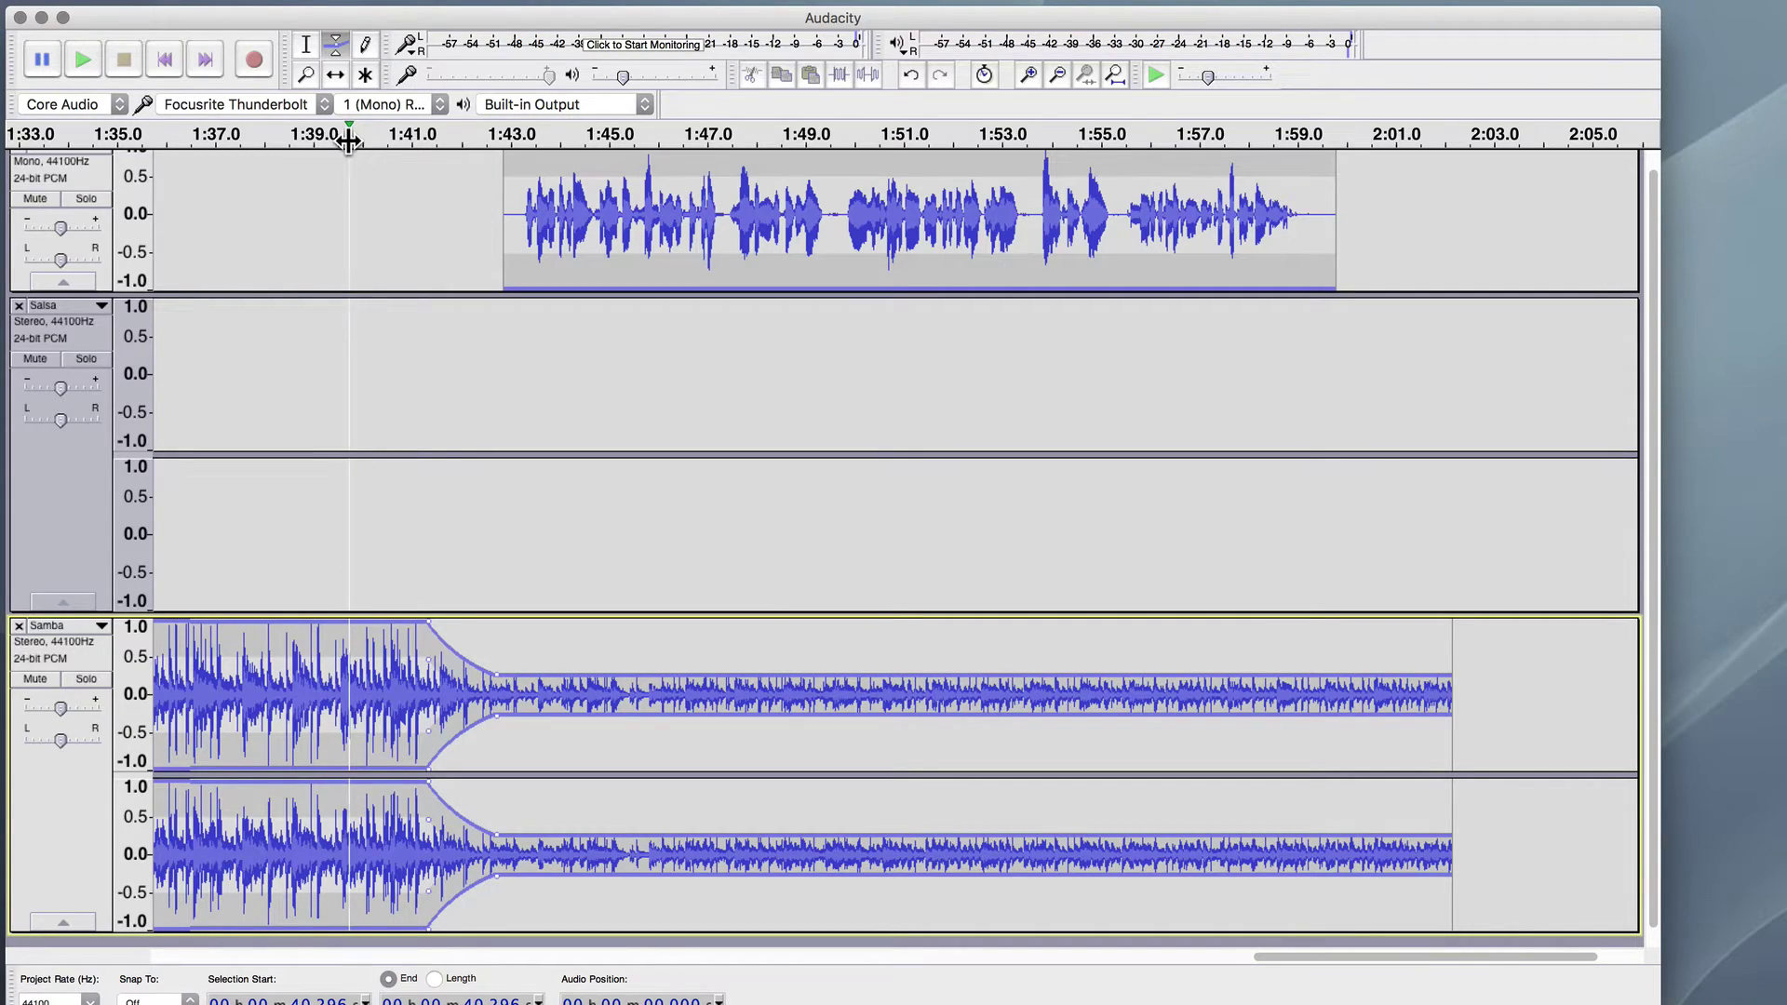
click(348, 140)
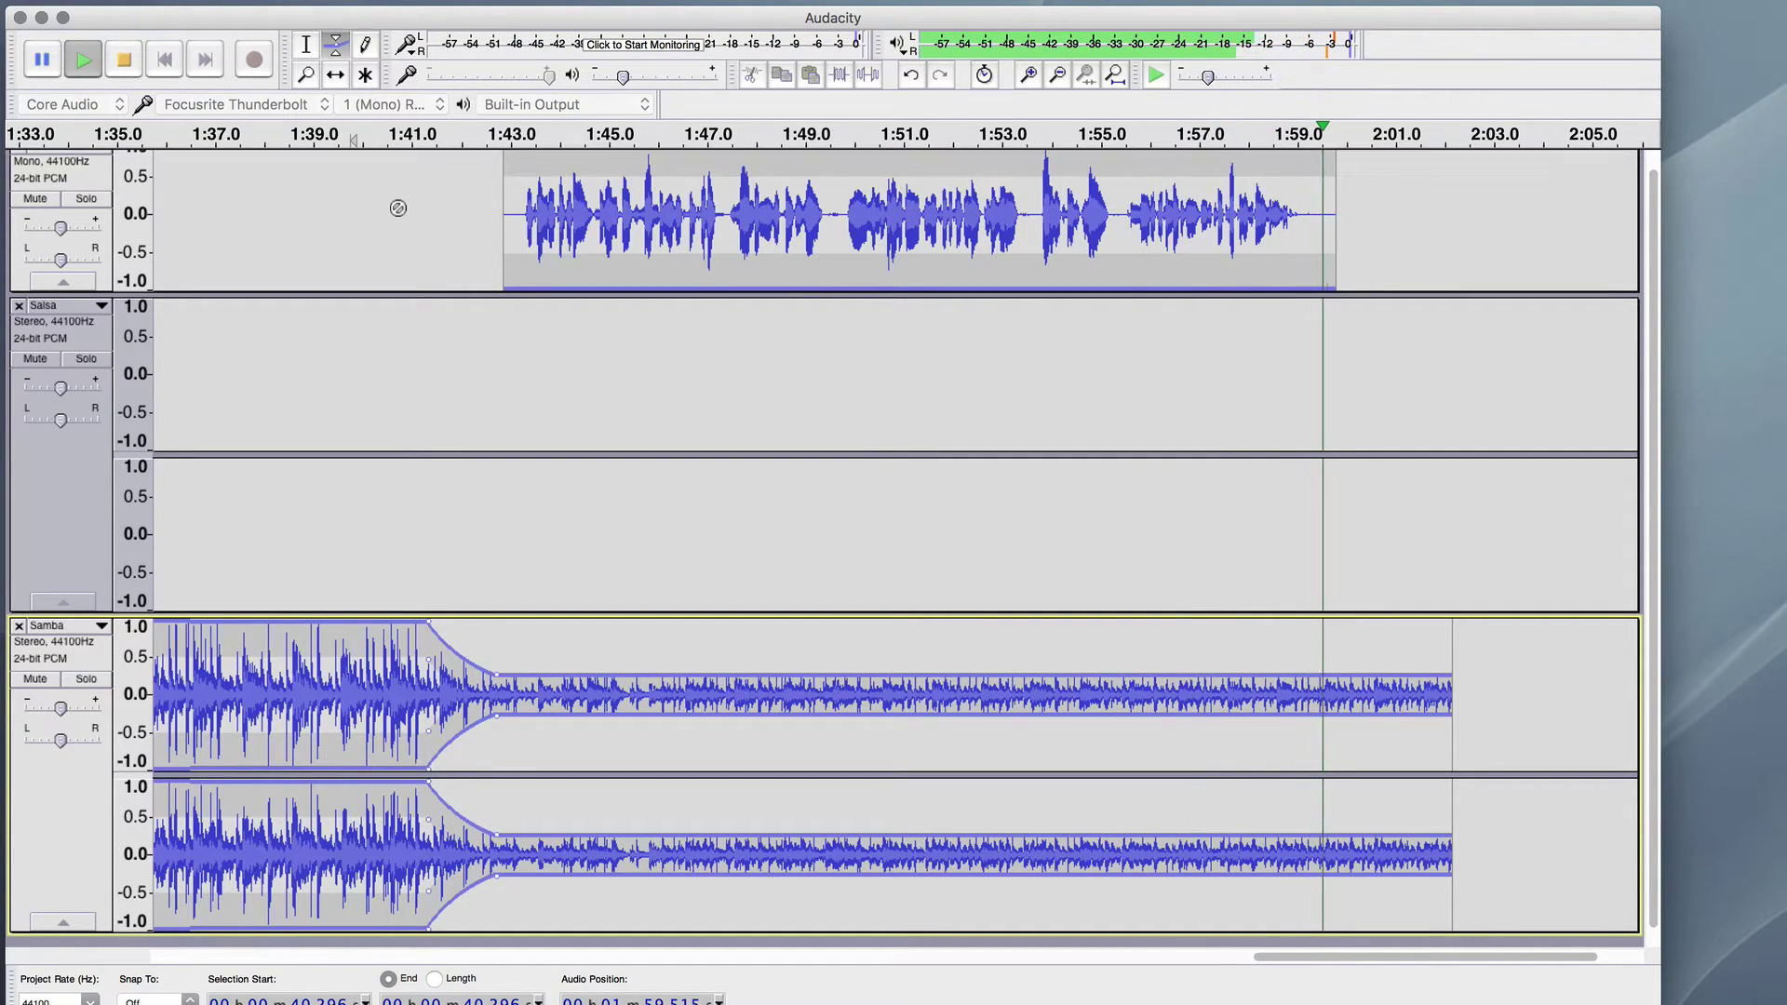
key(space)
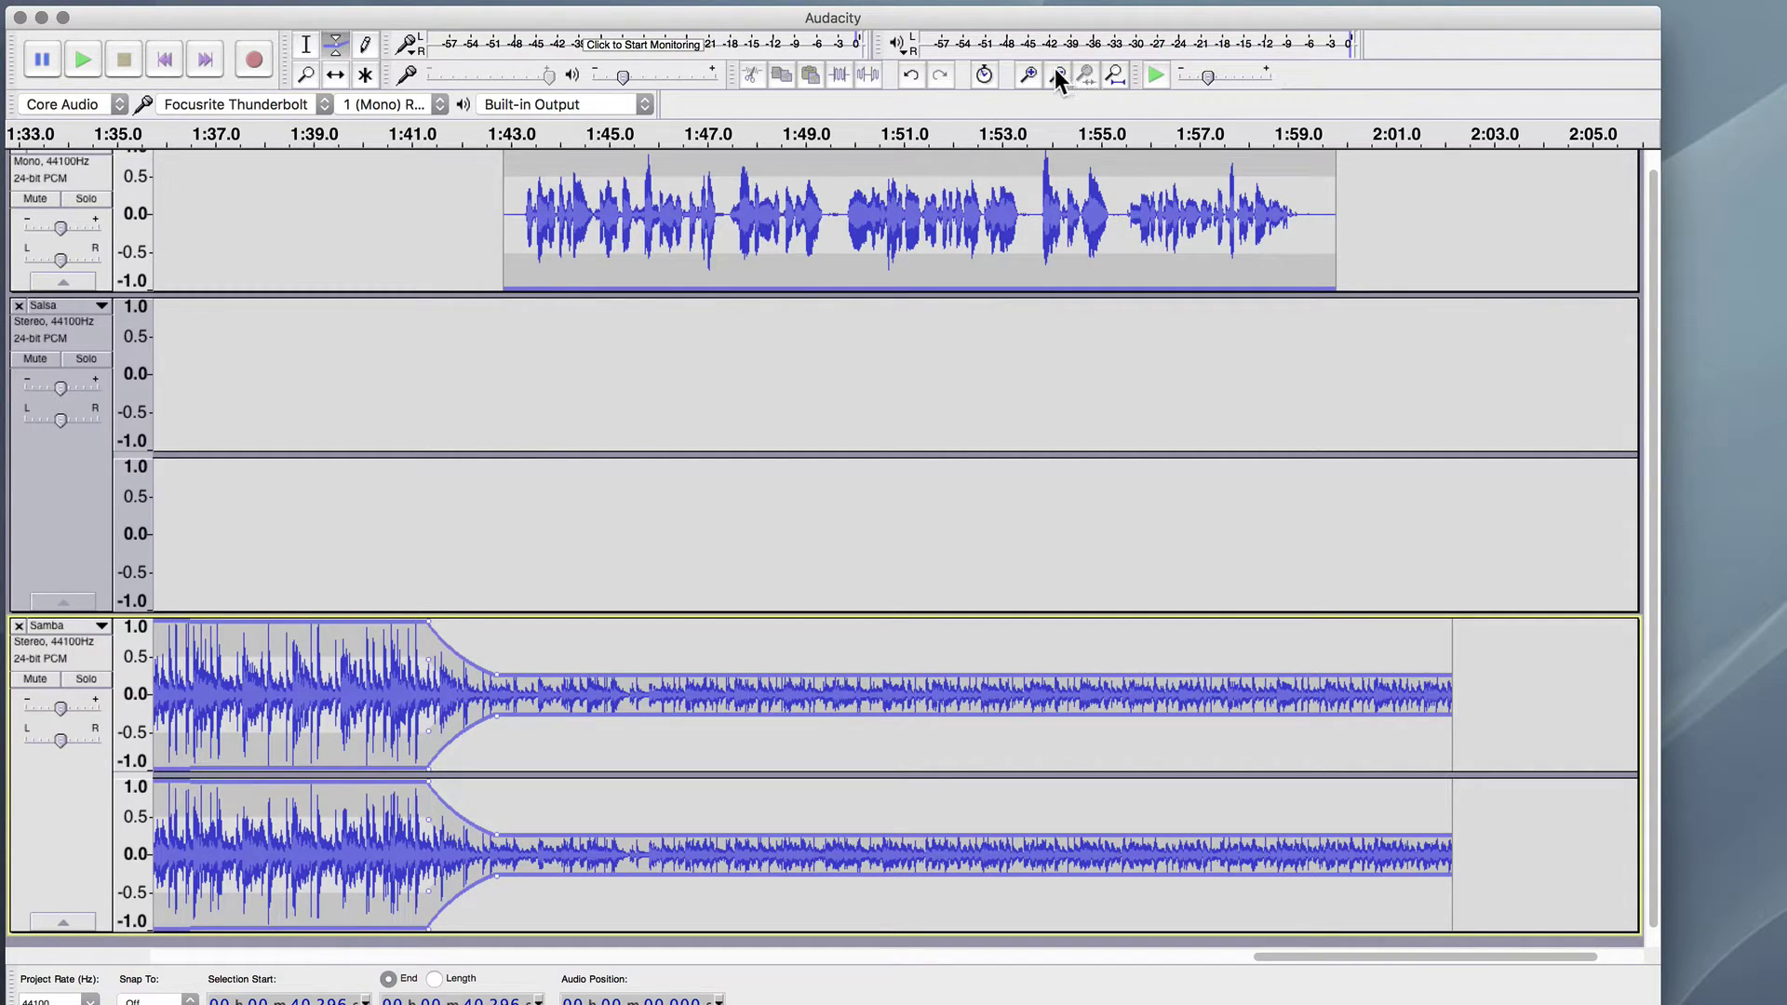
Apply the Compressor effect to the whole narration track, and play the full mix back from the beginning.
click(1110, 73)
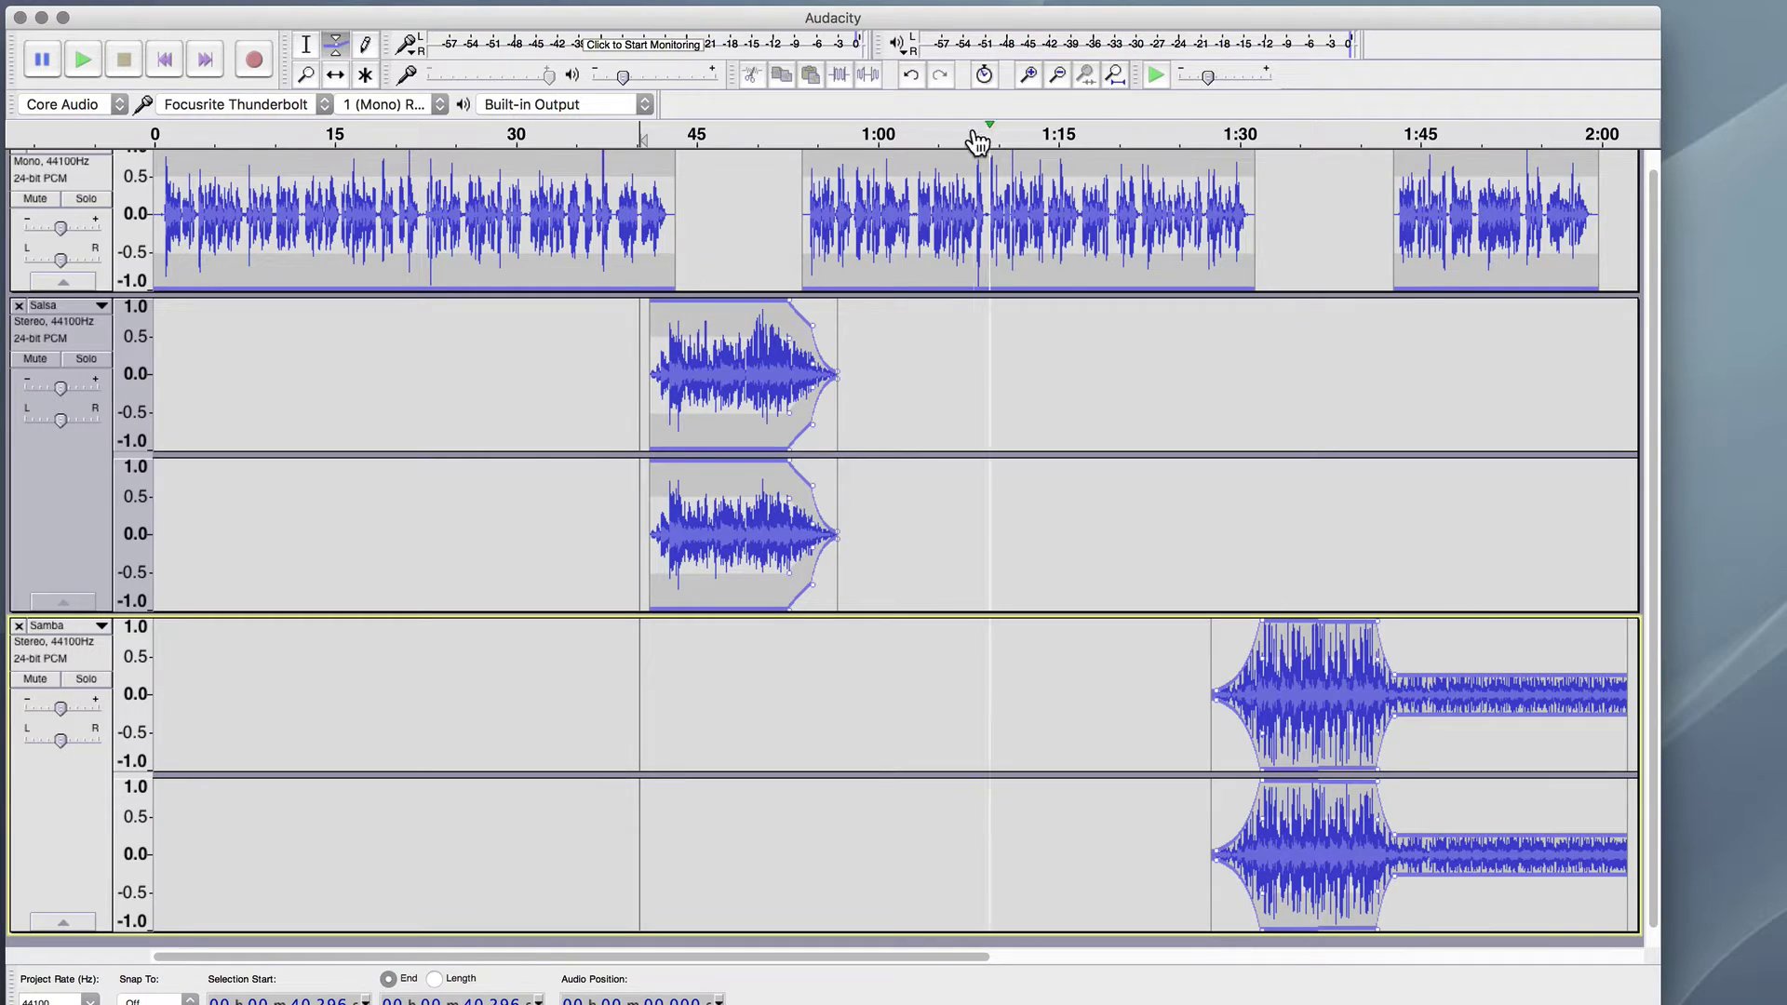
click(87, 186)
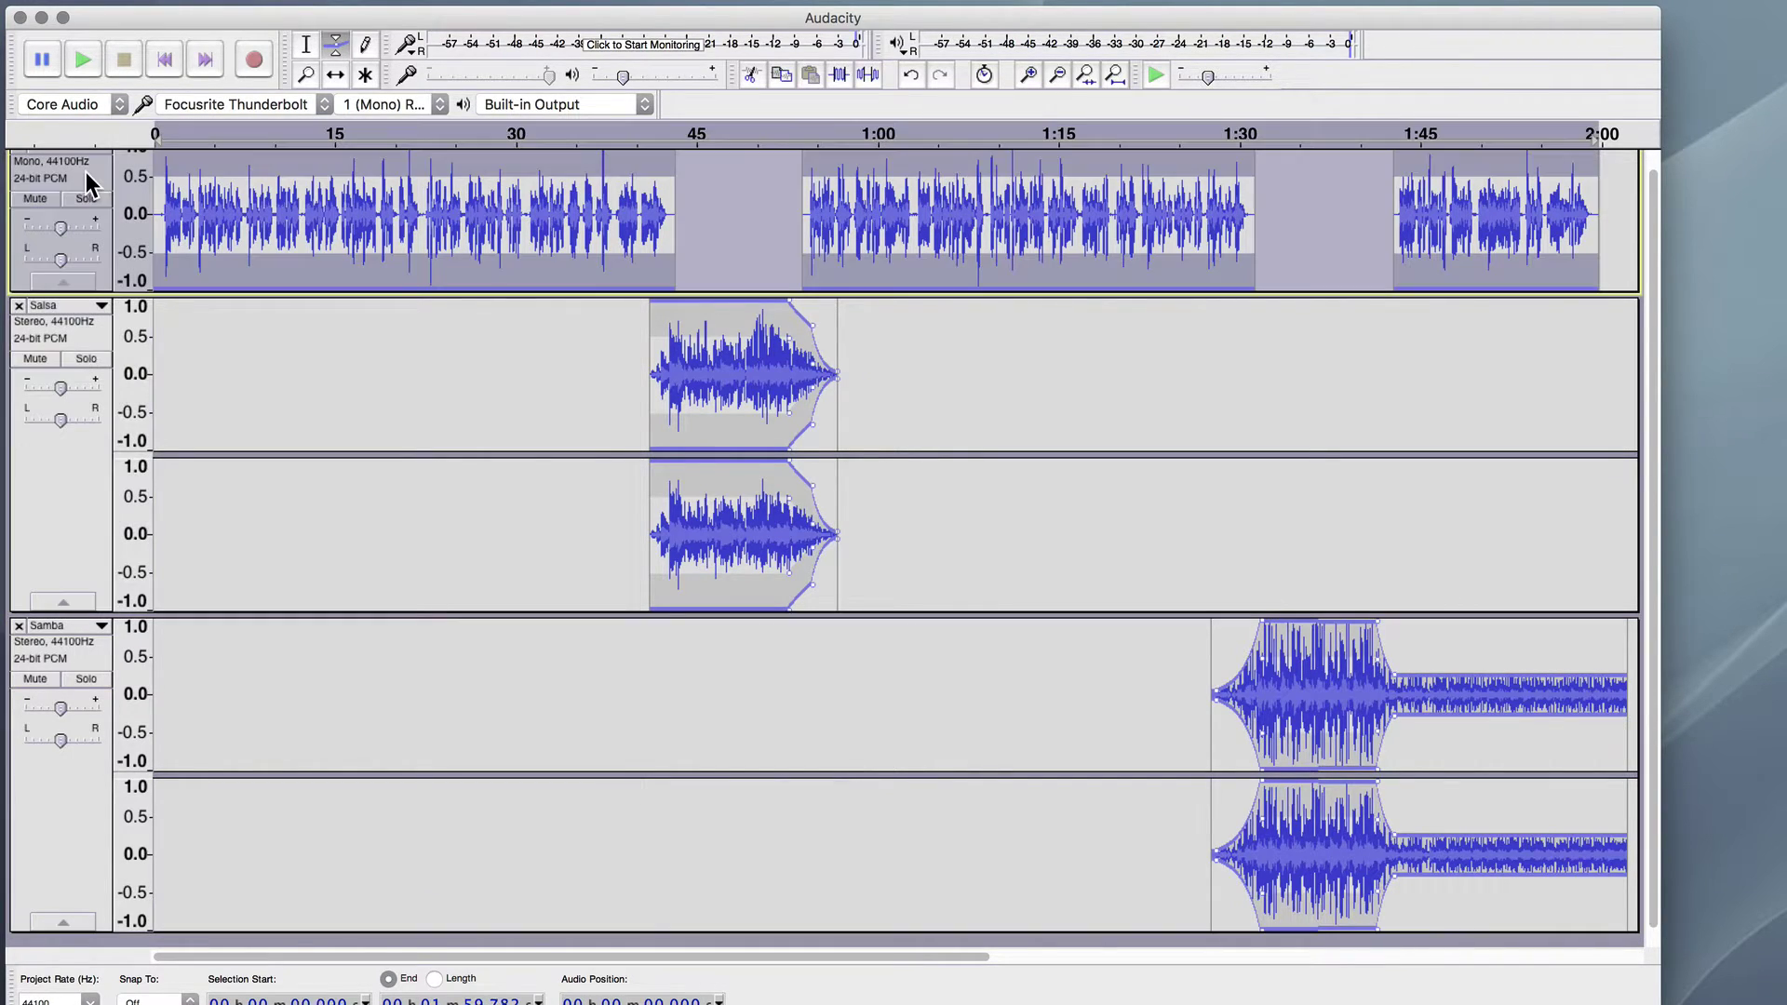
mouse_move(404, 3)
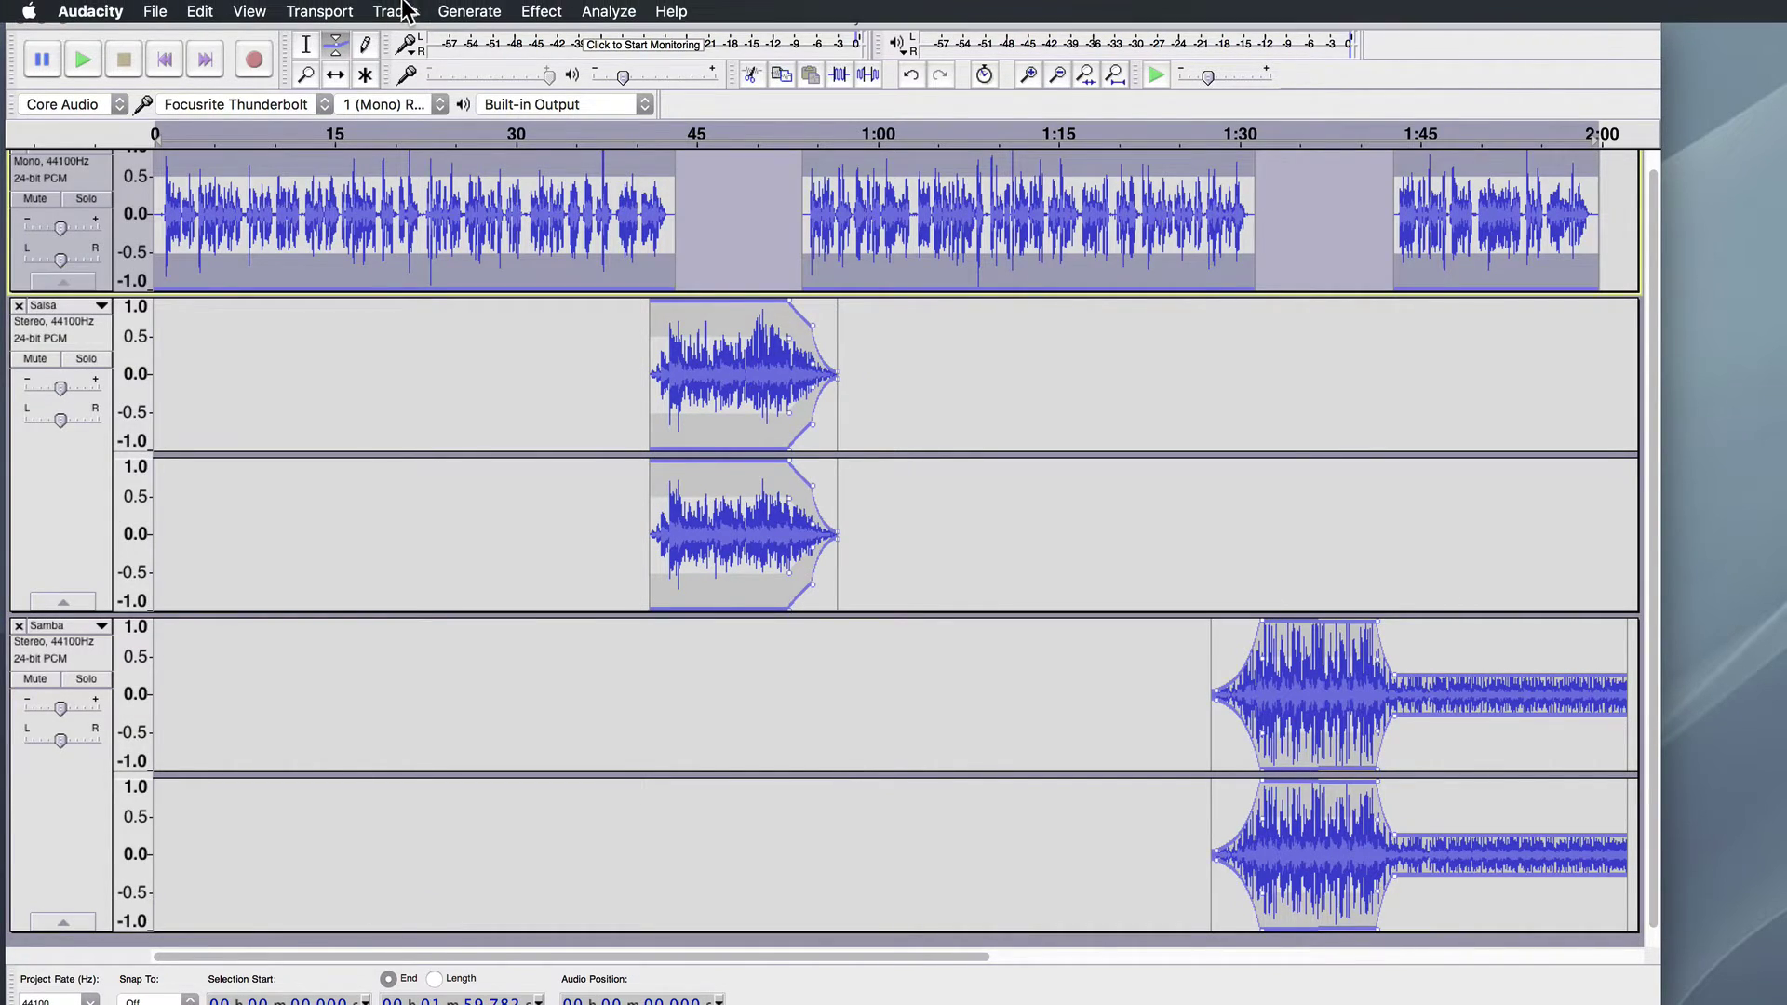
click(541, 11)
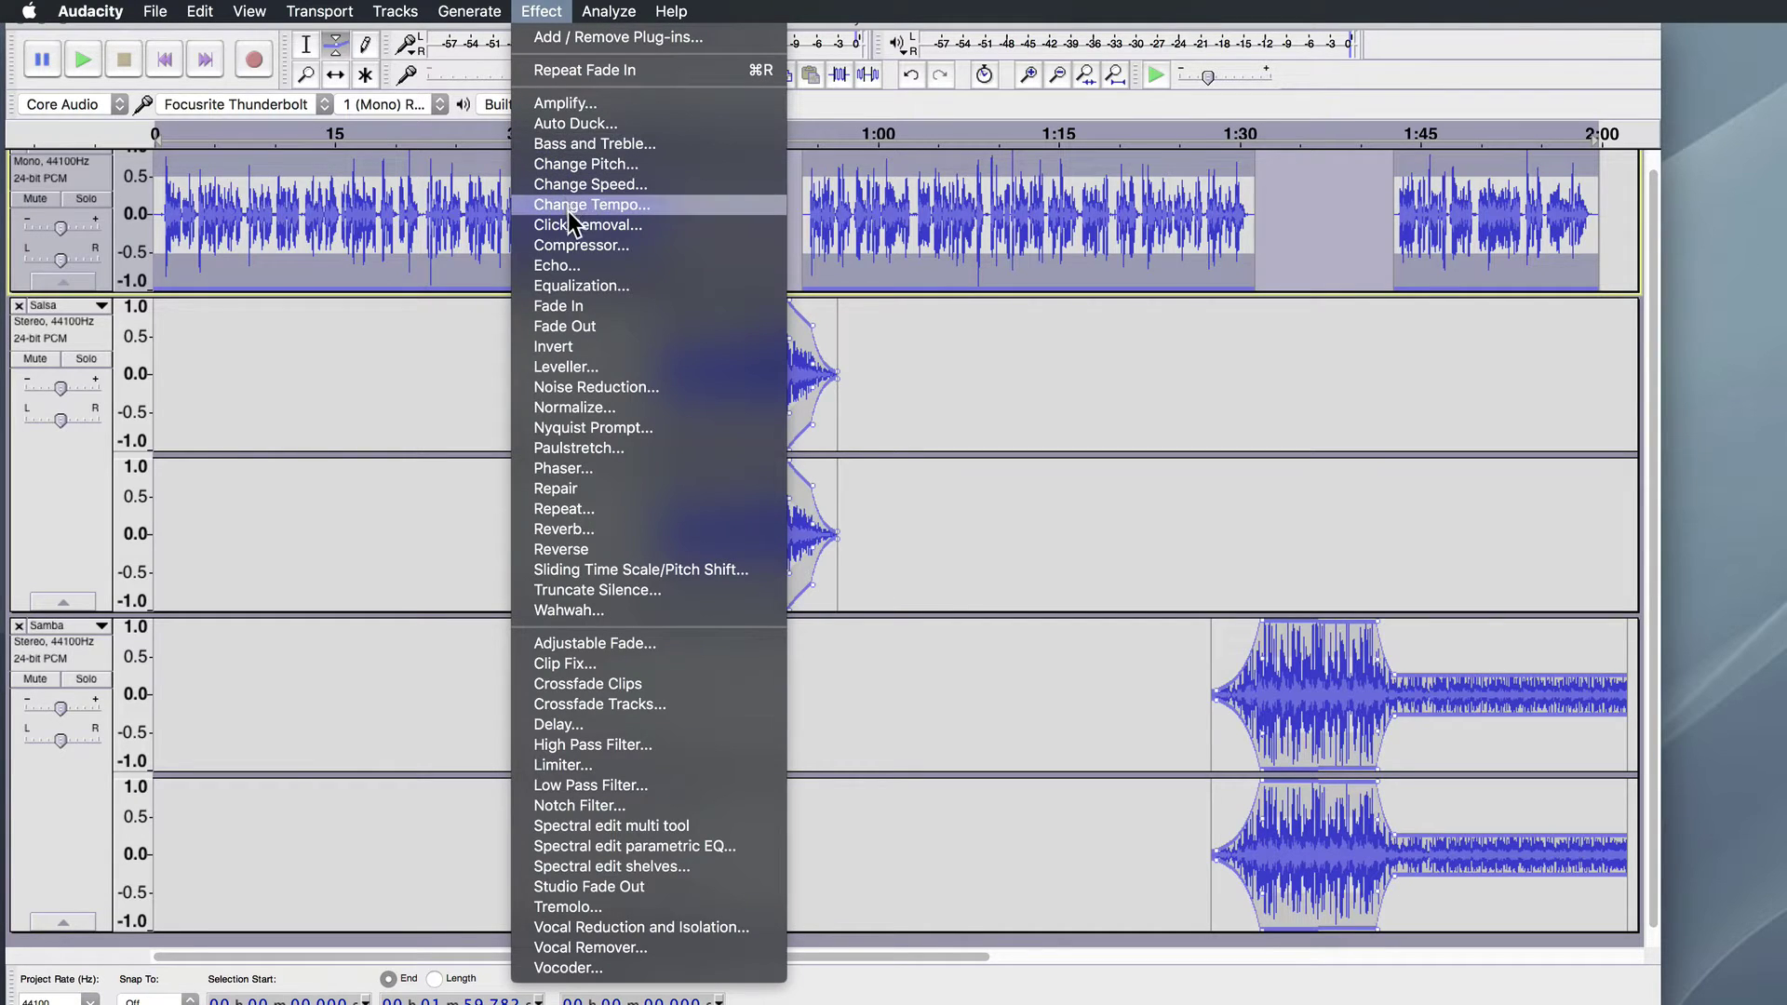
click(578, 242)
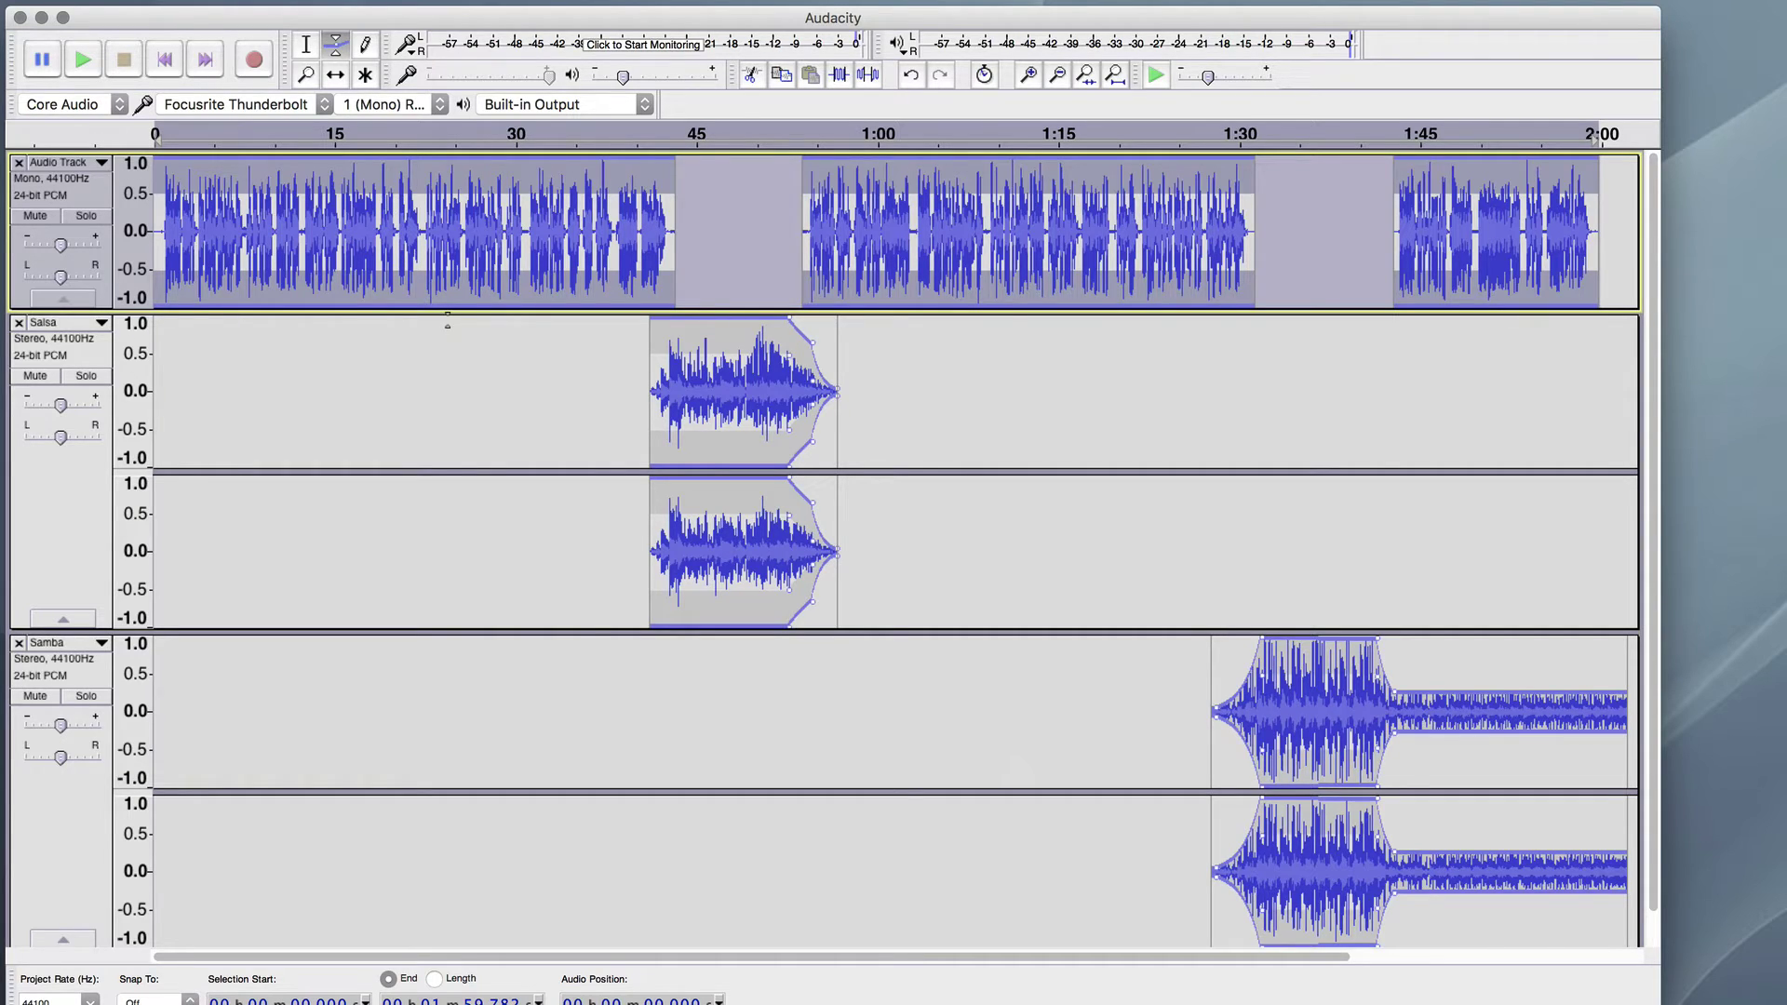
click(163, 60)
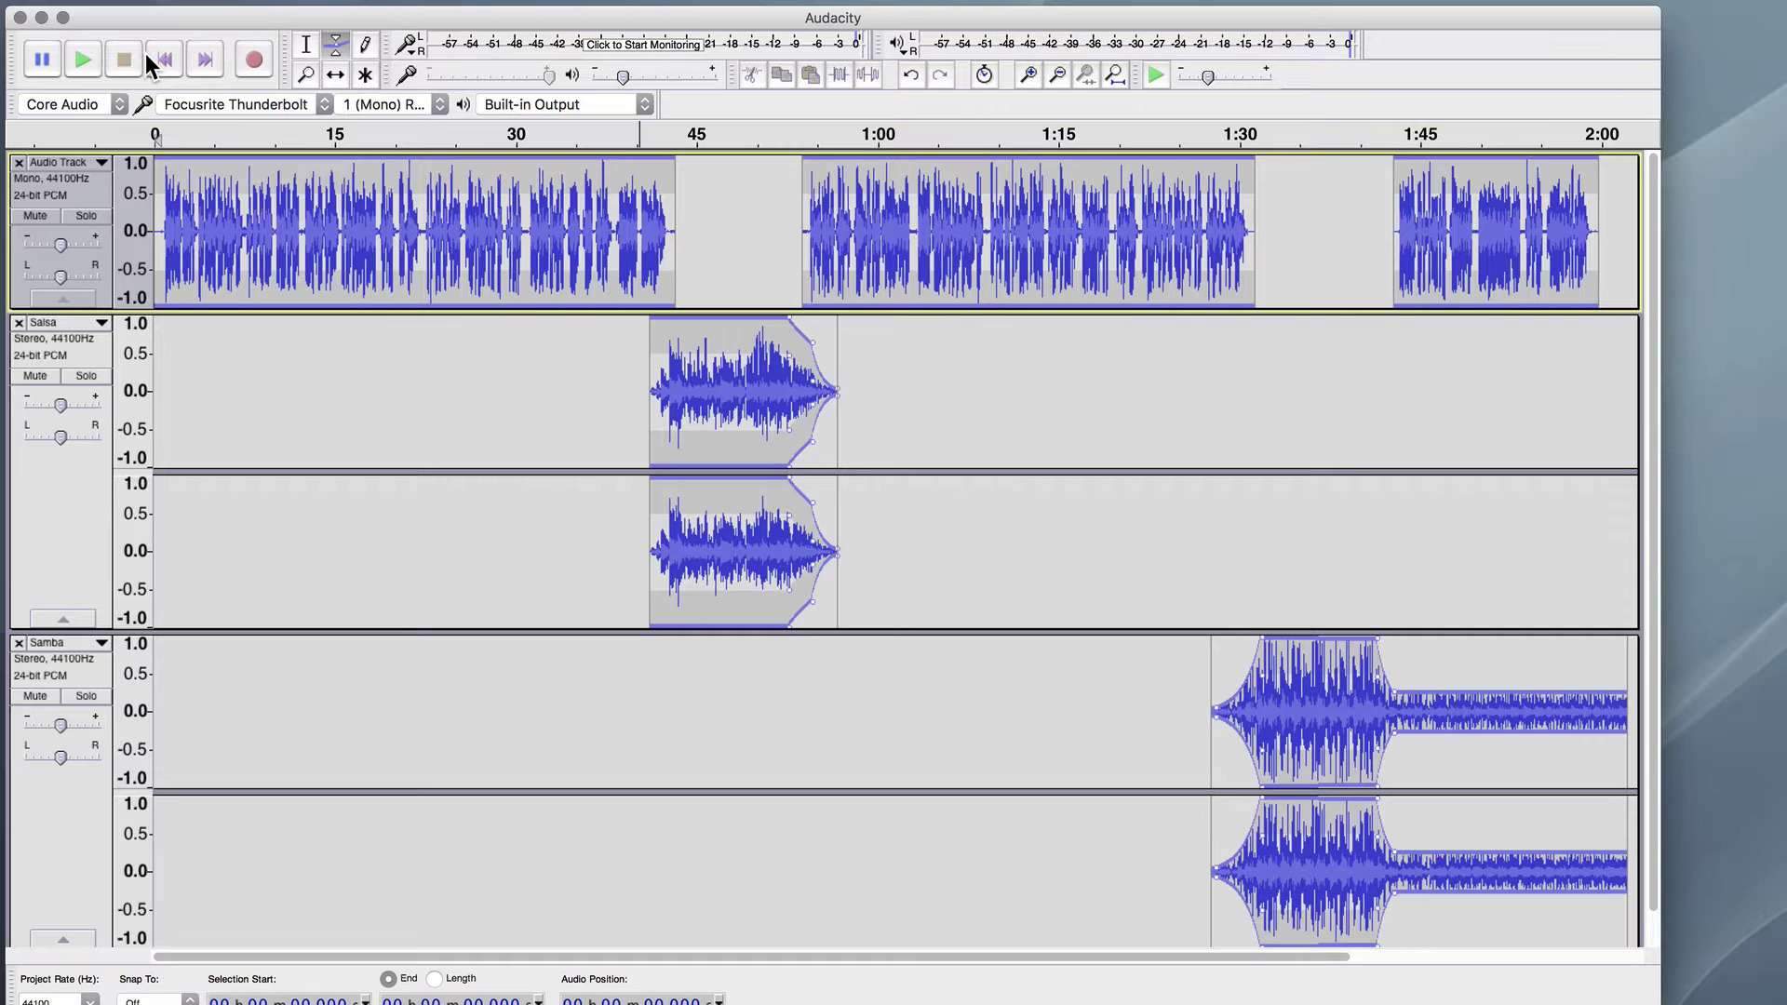
click(75, 53)
Apply the Fade In effect to about the first 0.8 seconds of the narration track.
click(1028, 74)
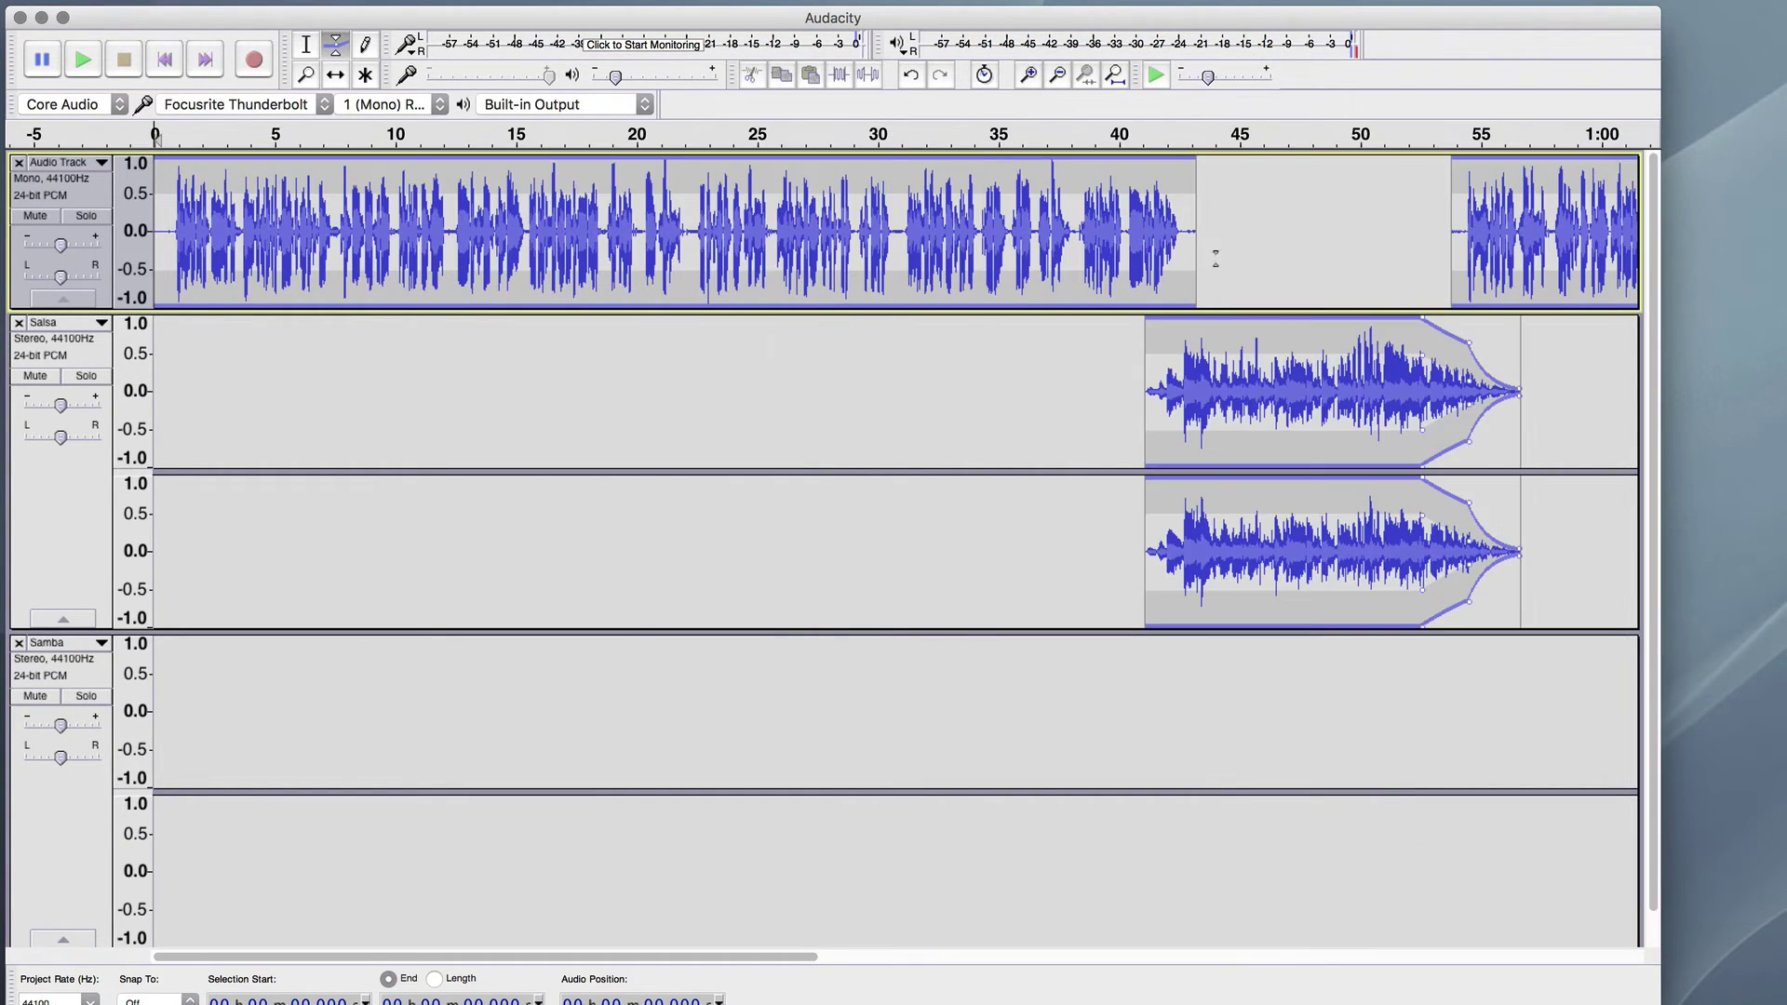
double_click(1024, 70)
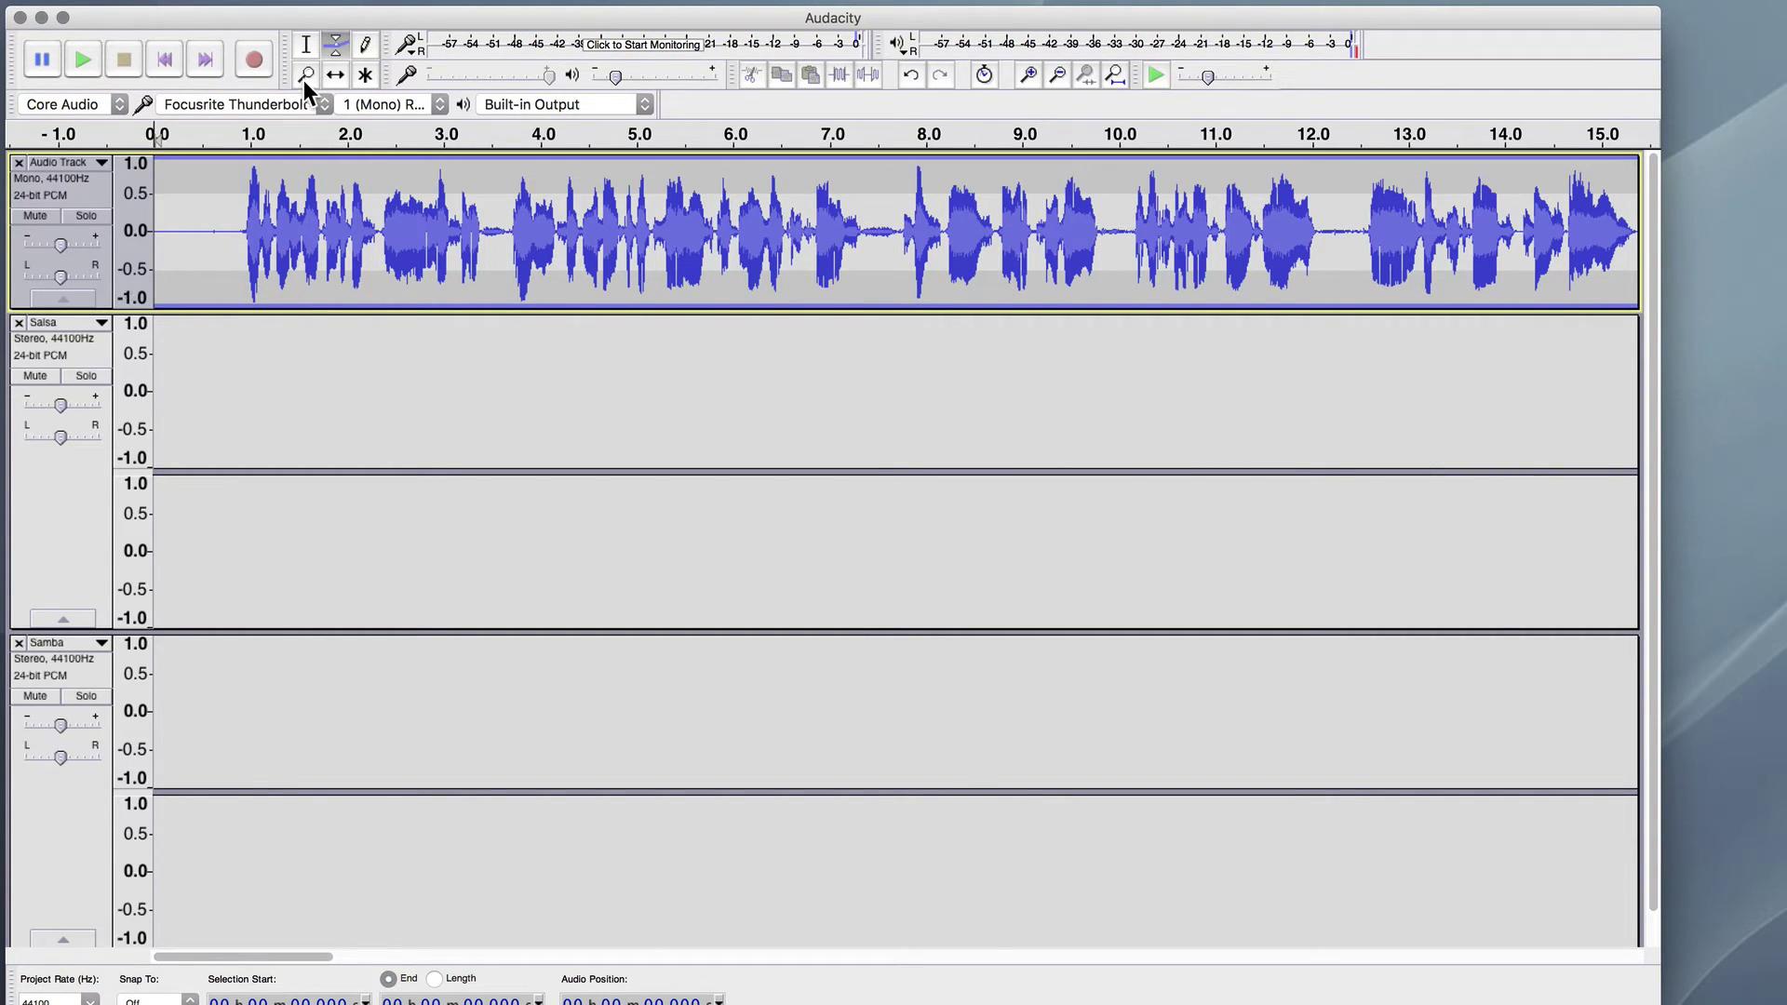
click(305, 44)
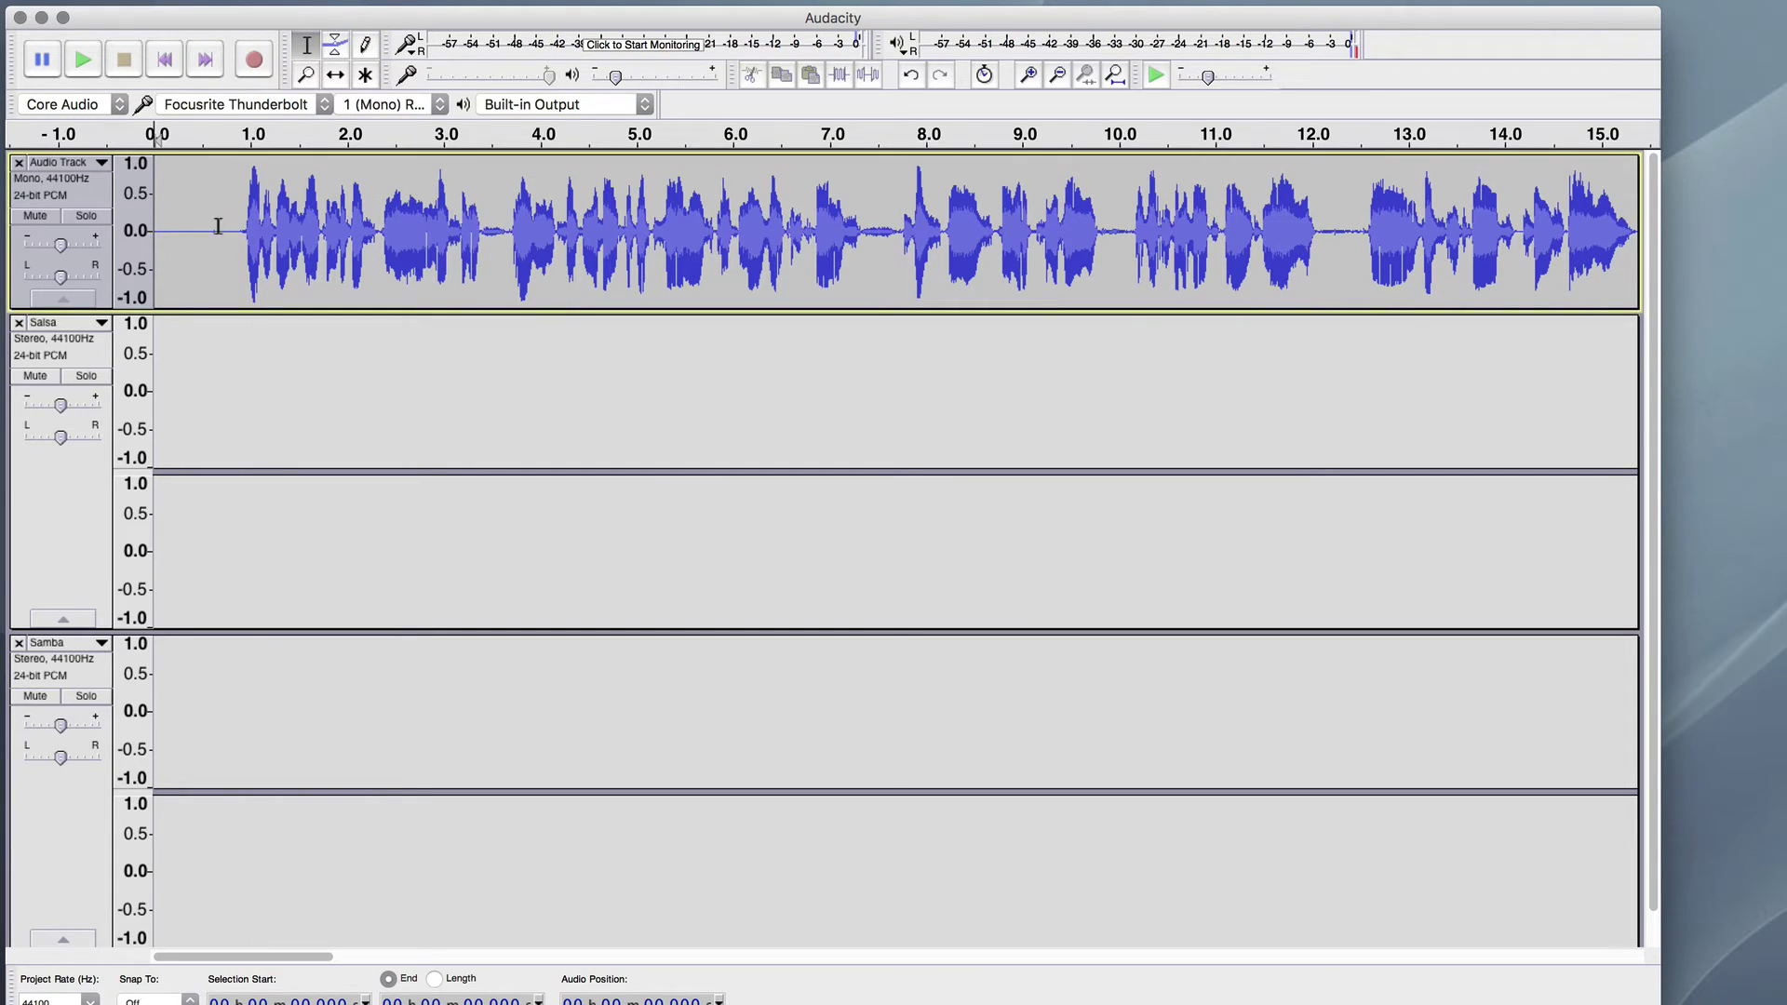
drag(229, 231, 129, 226)
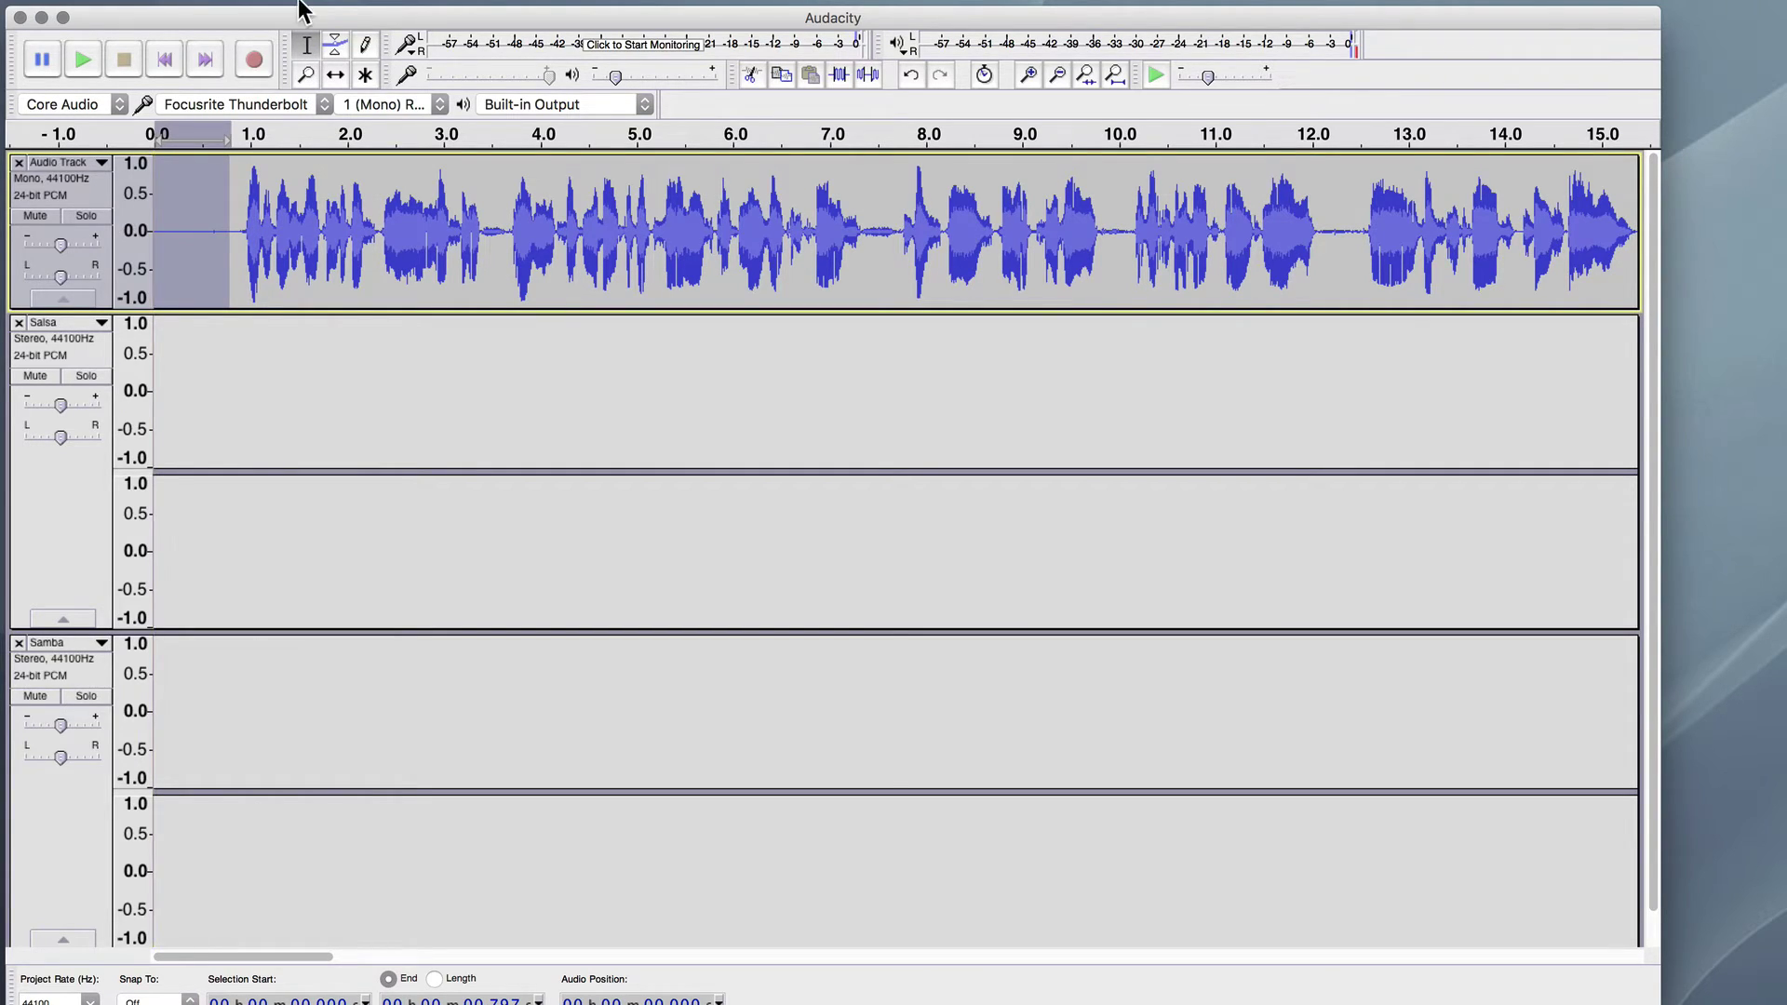
mouse_move(337, 9)
click(541, 11)
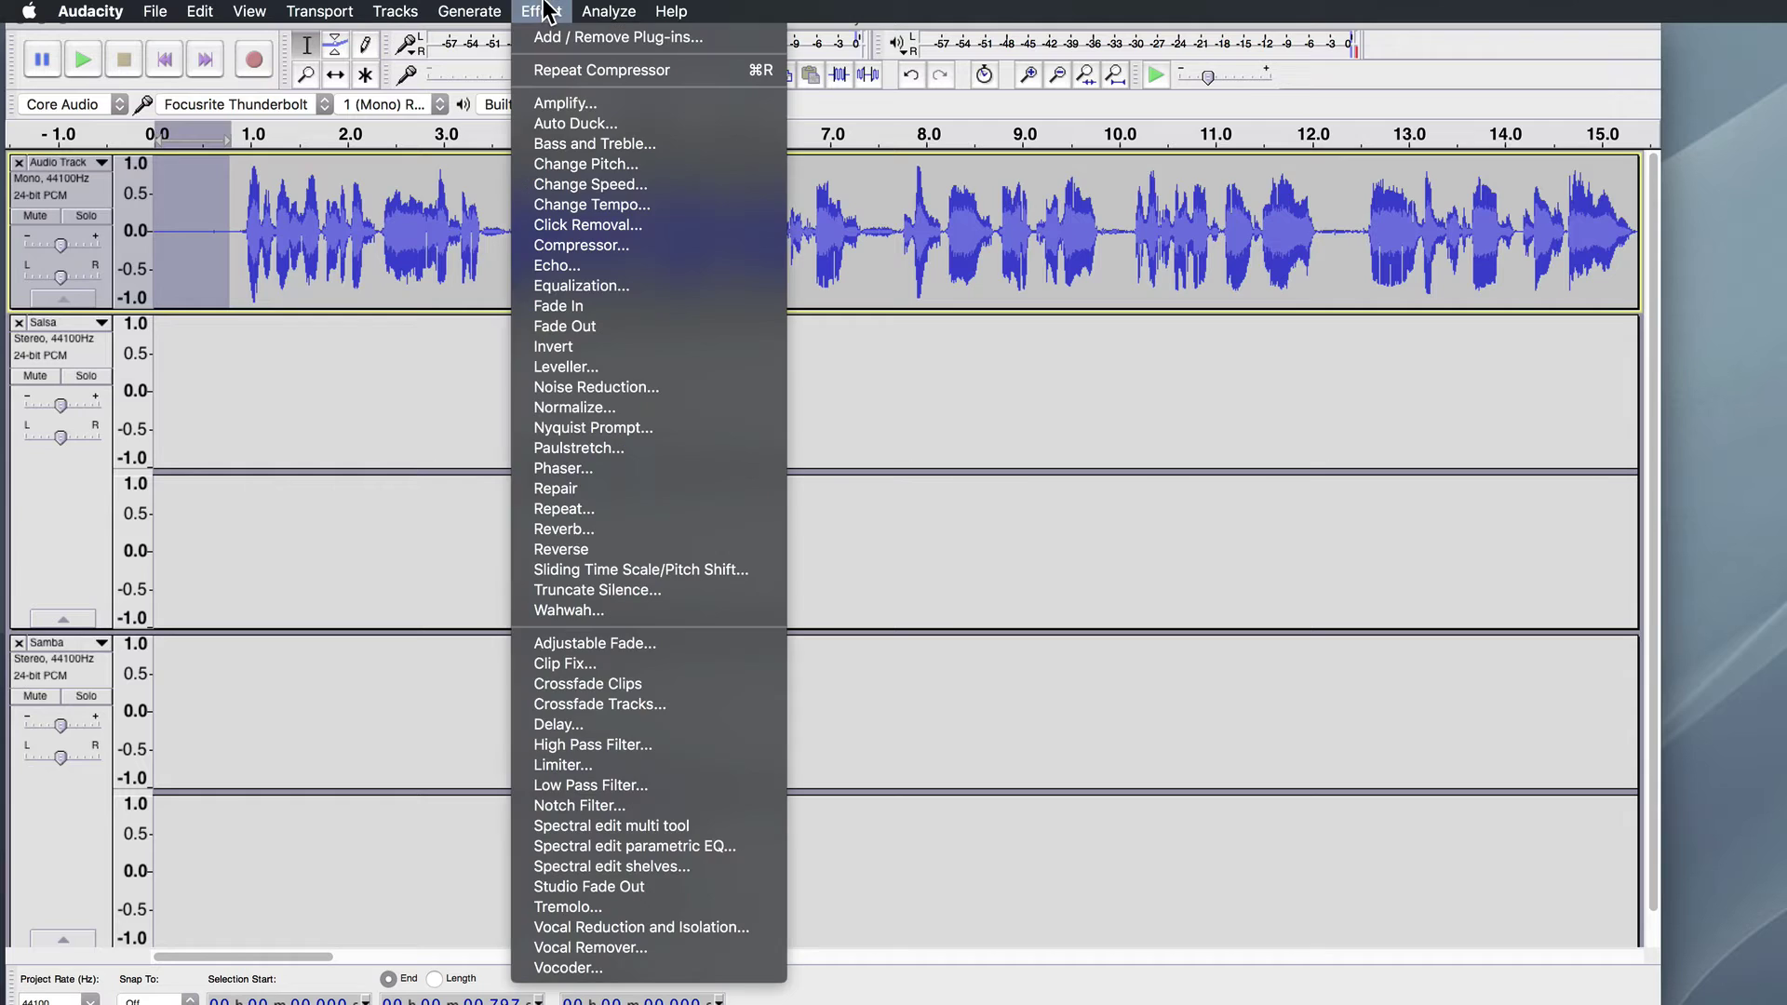
click(599, 302)
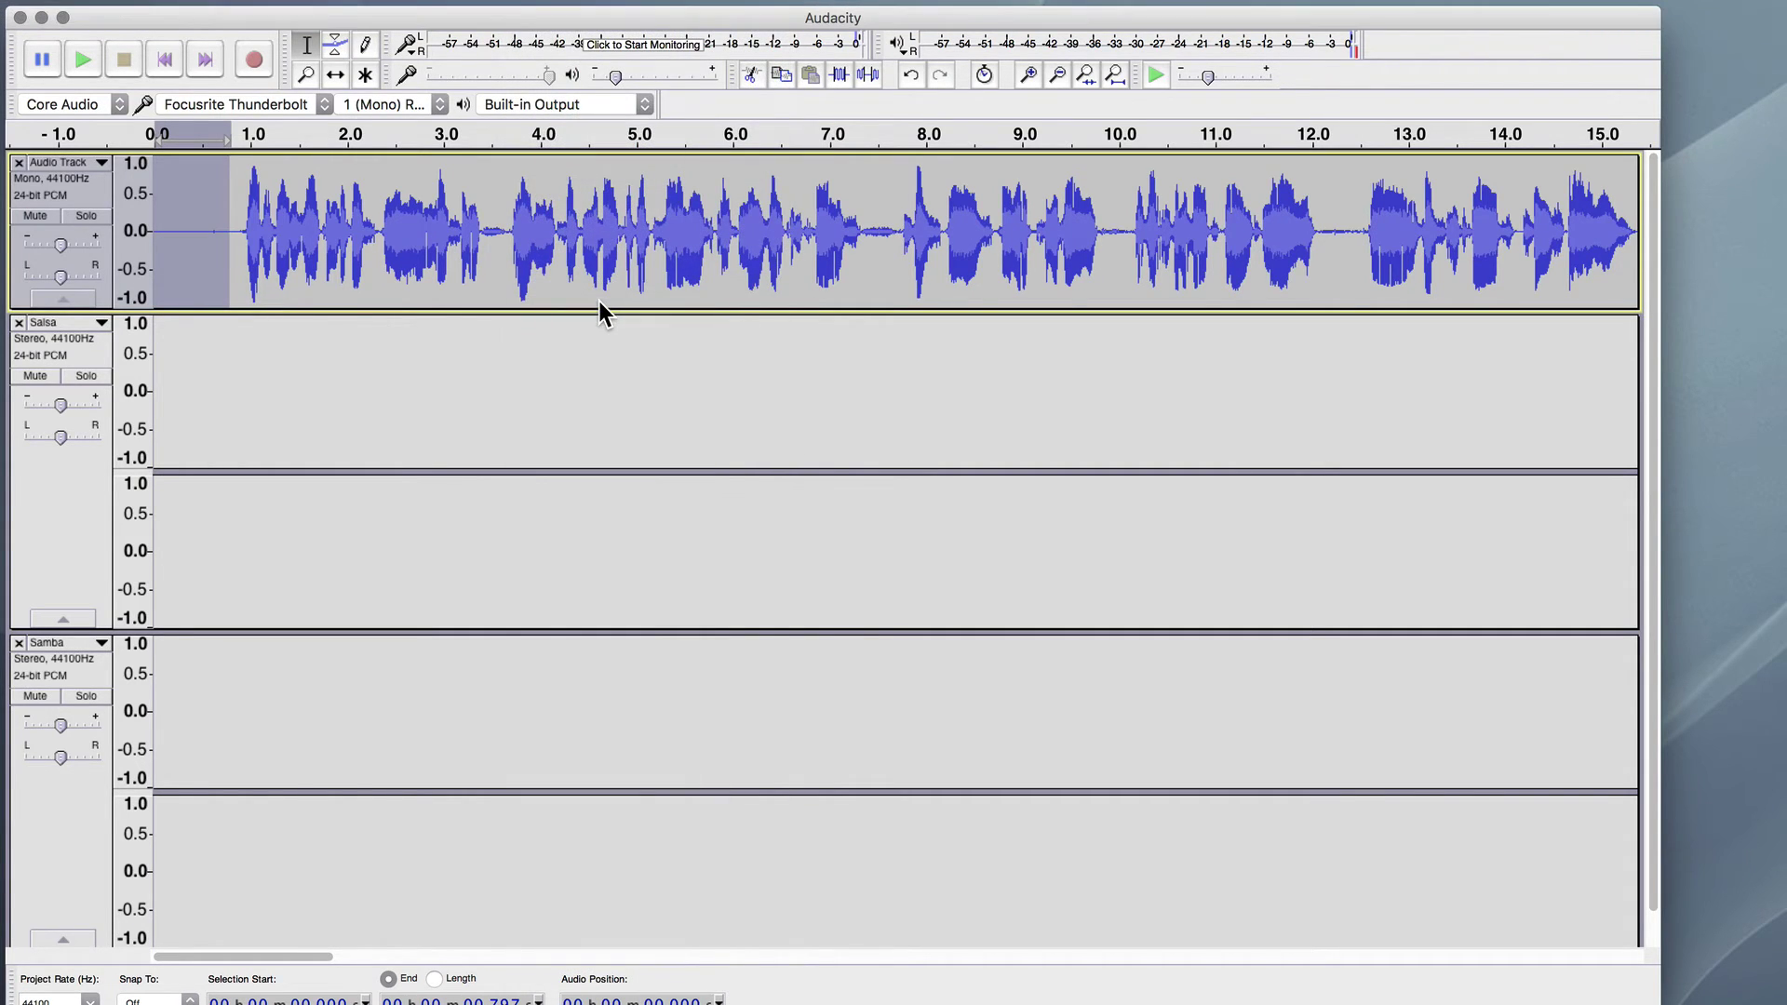
Apply the Fade Out effect to the end of the Samba clip from about 2:00.2, and clear the selection.
drag(285, 959, 1608, 950)
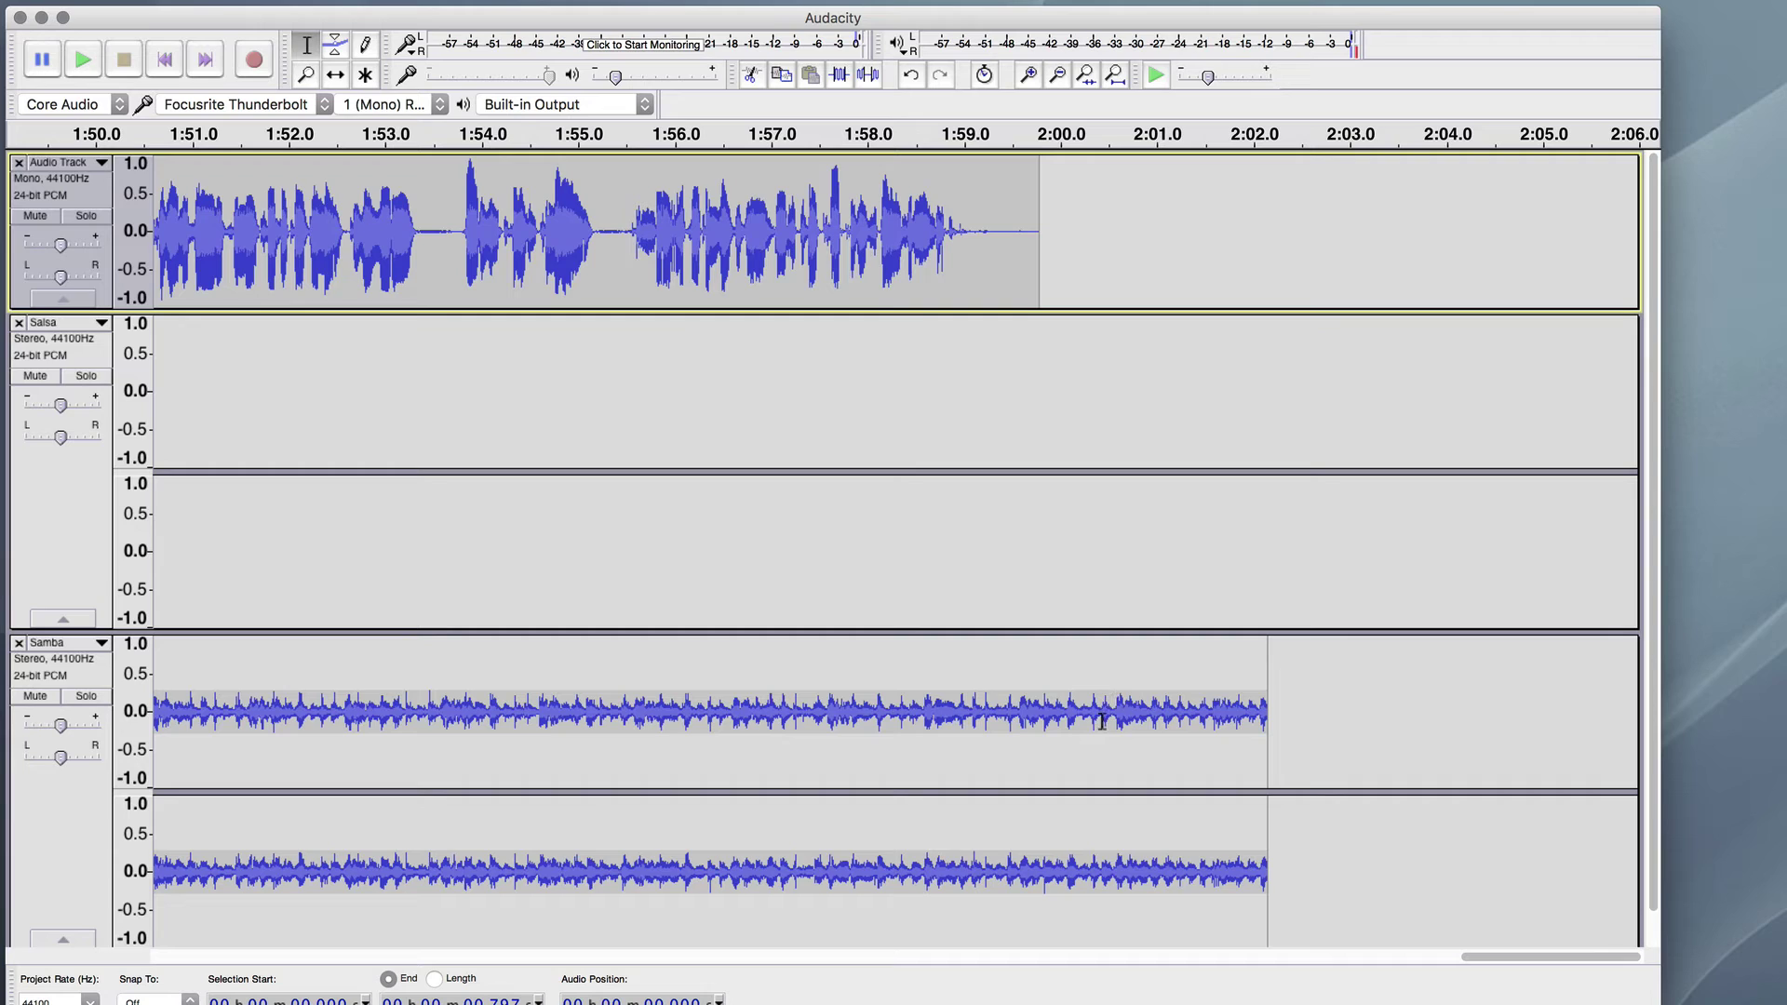
drag(1080, 710, 1271, 711)
scroll(1271, 710, down, 1)
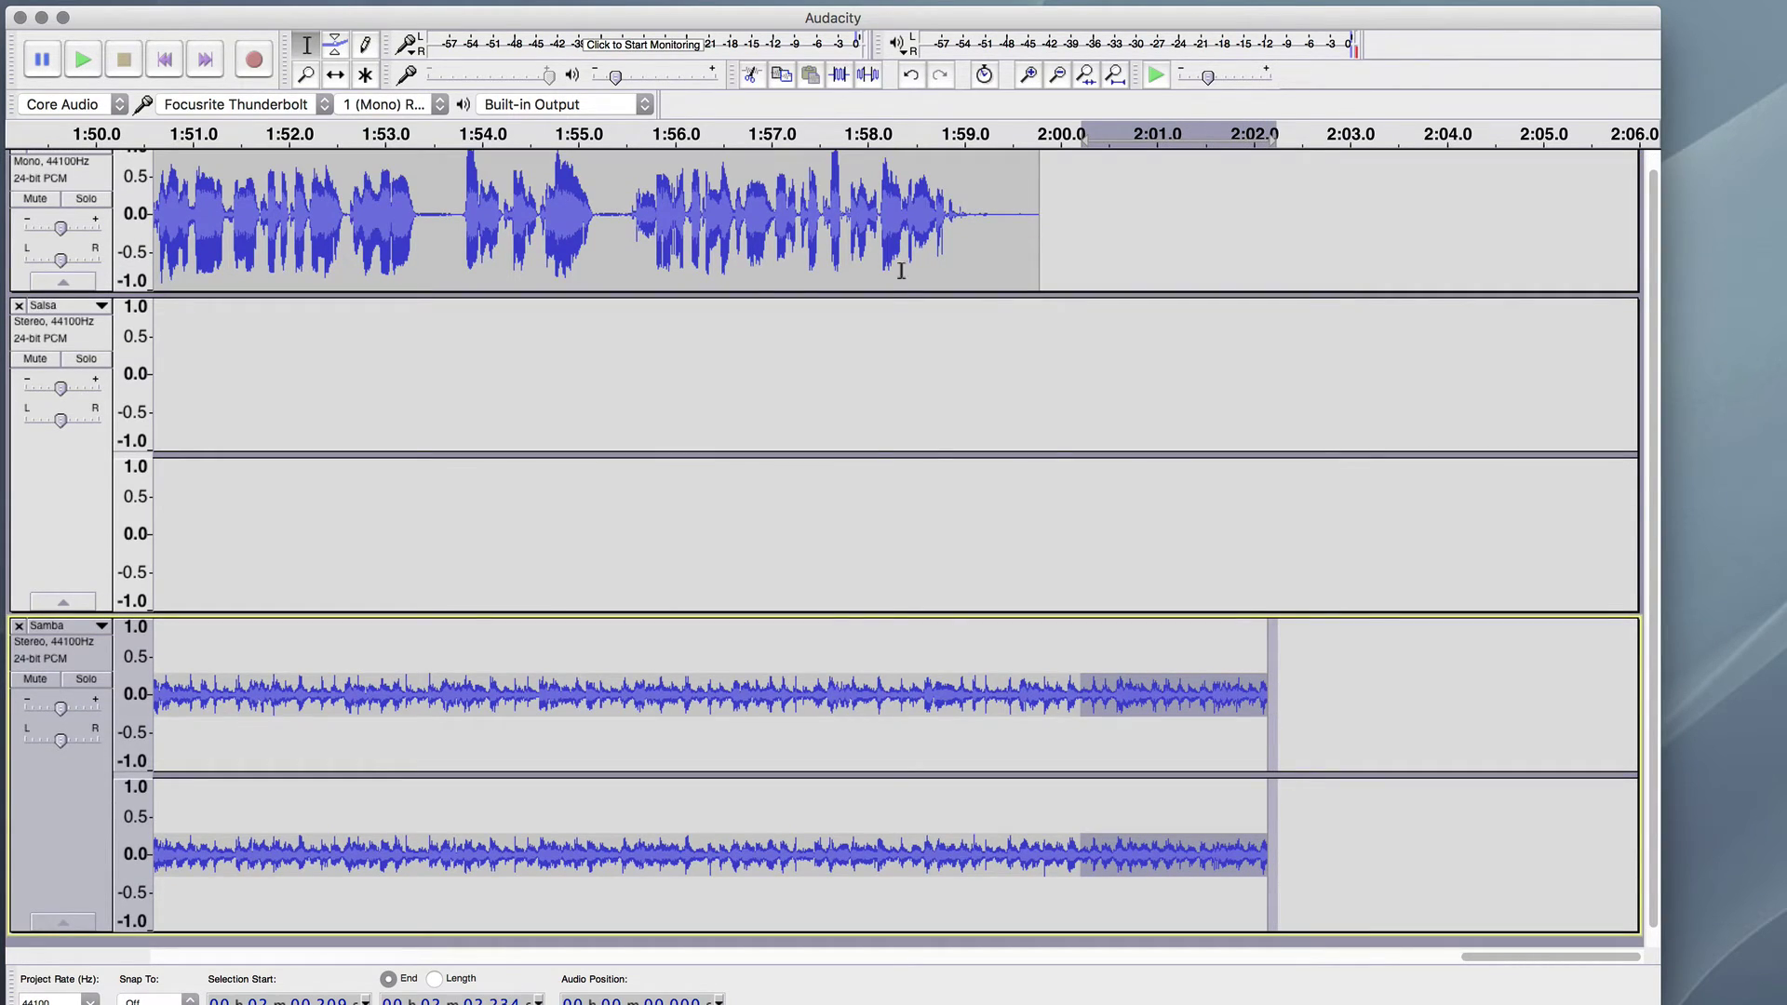
click(540, 11)
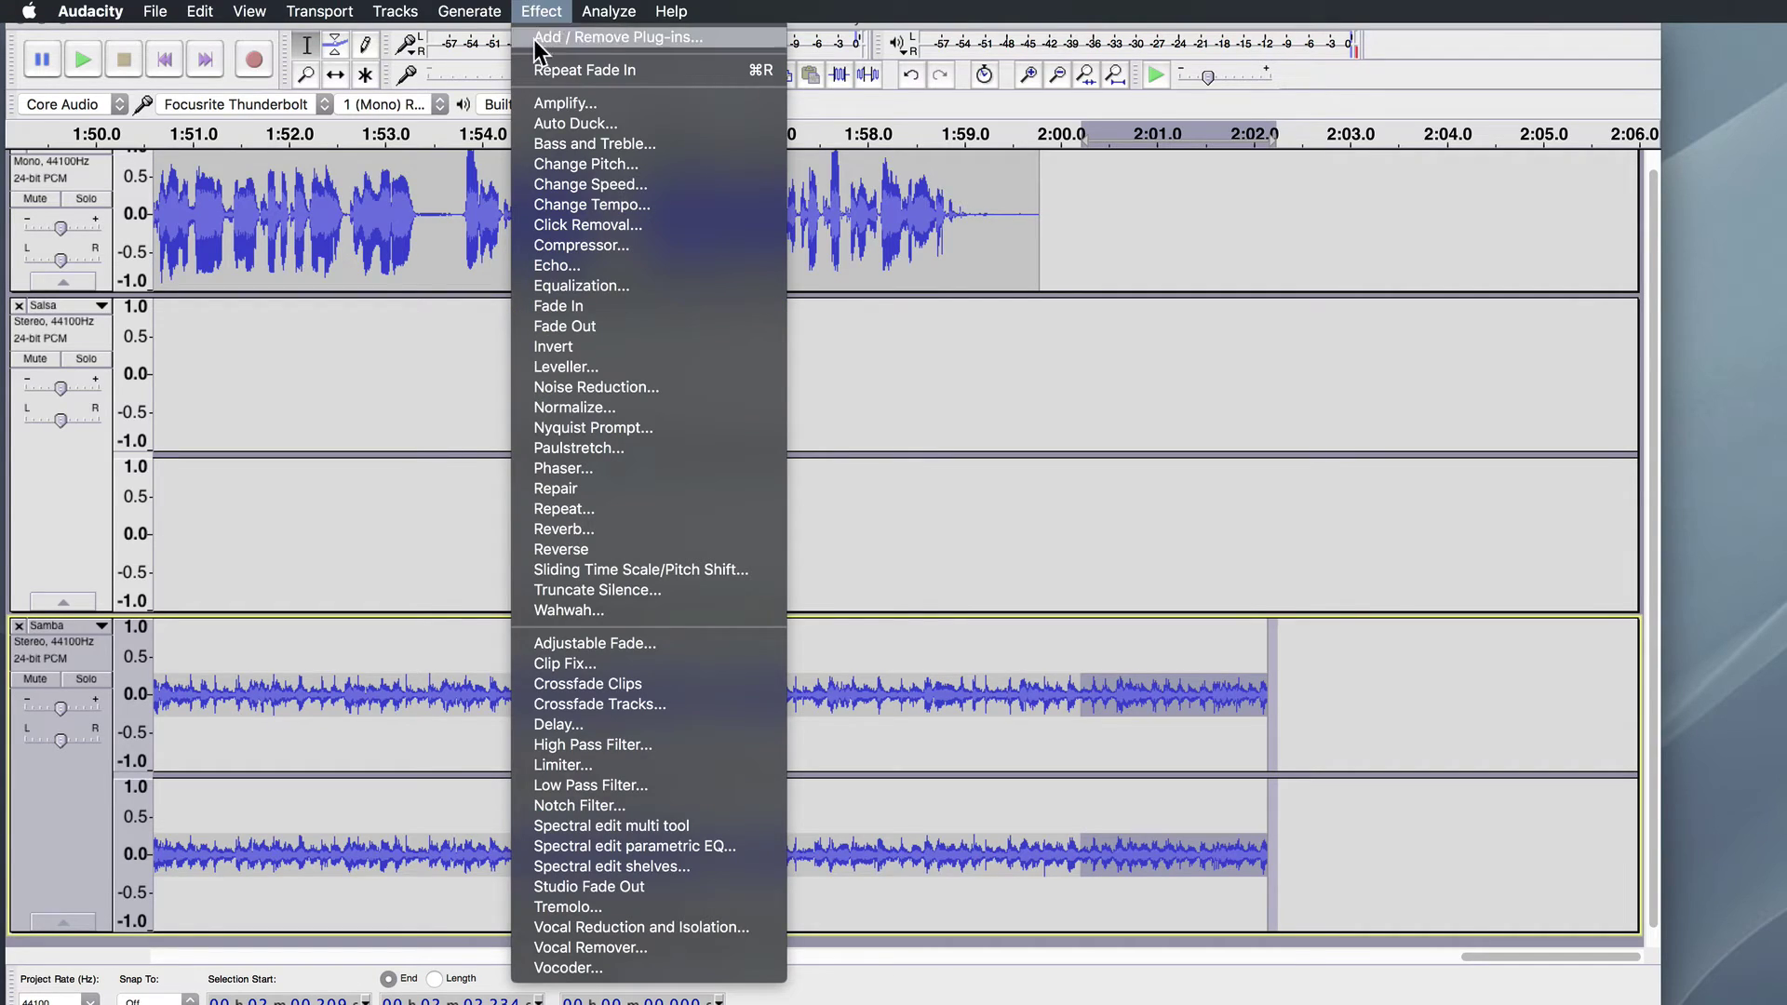
click(579, 326)
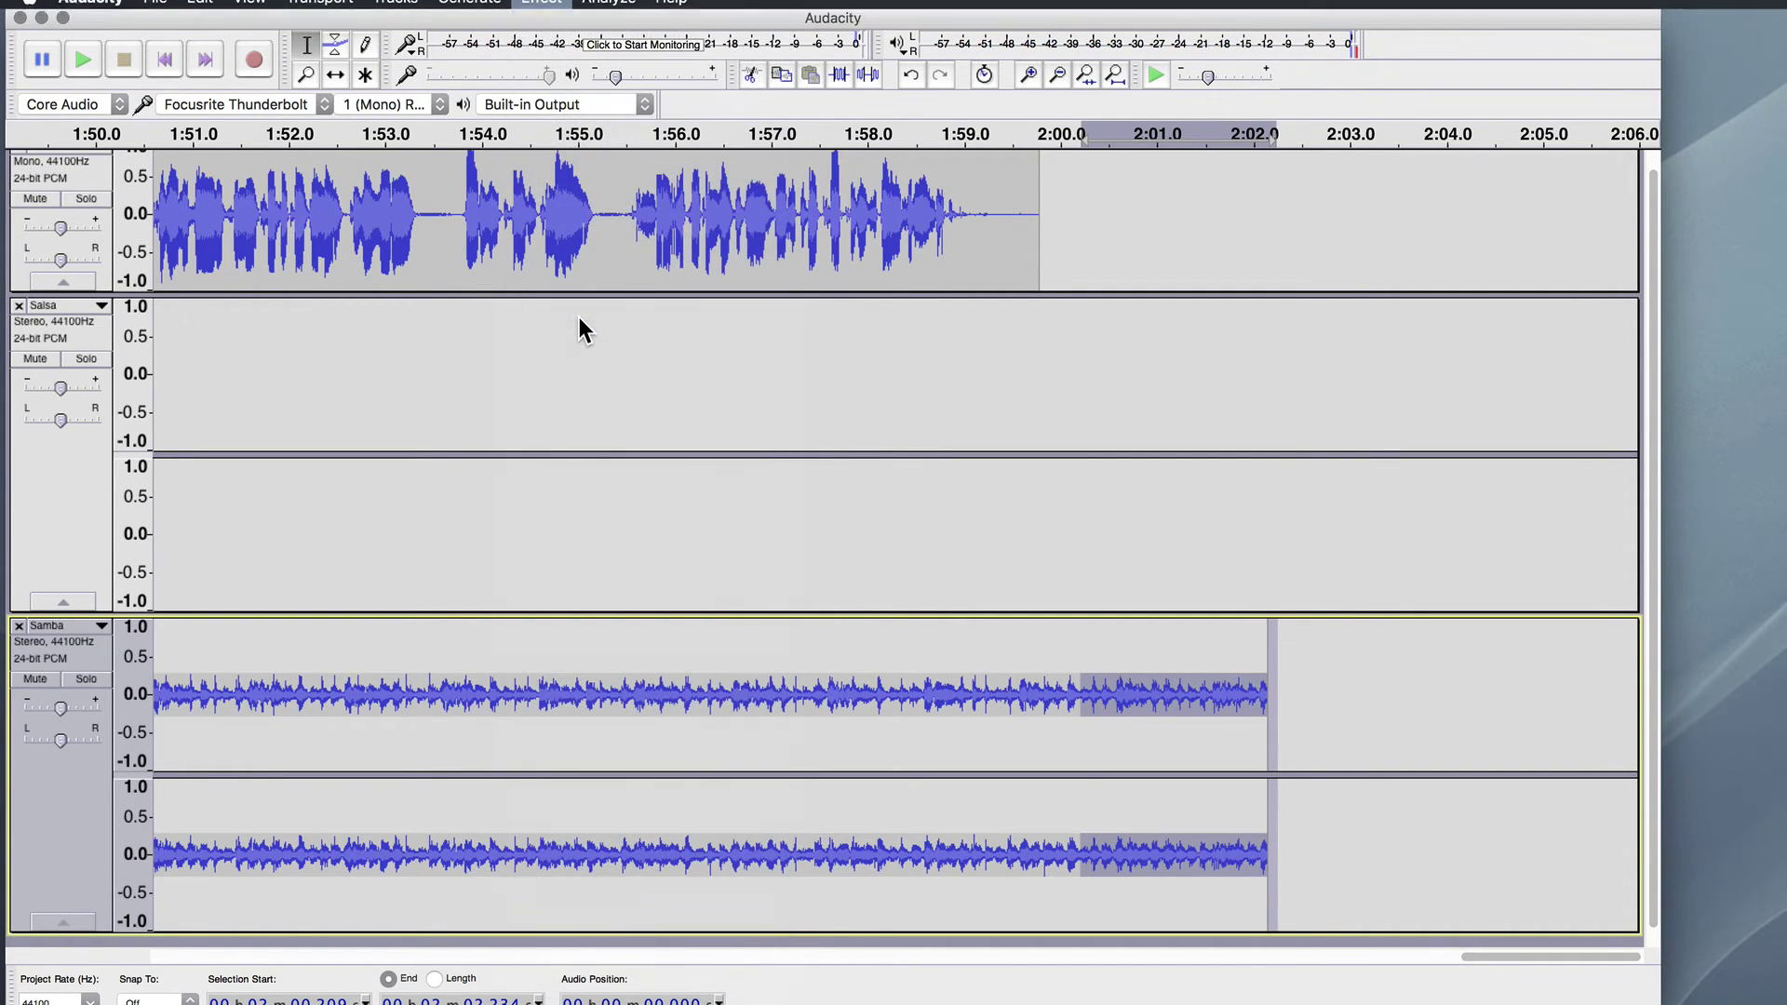
click(522, 407)
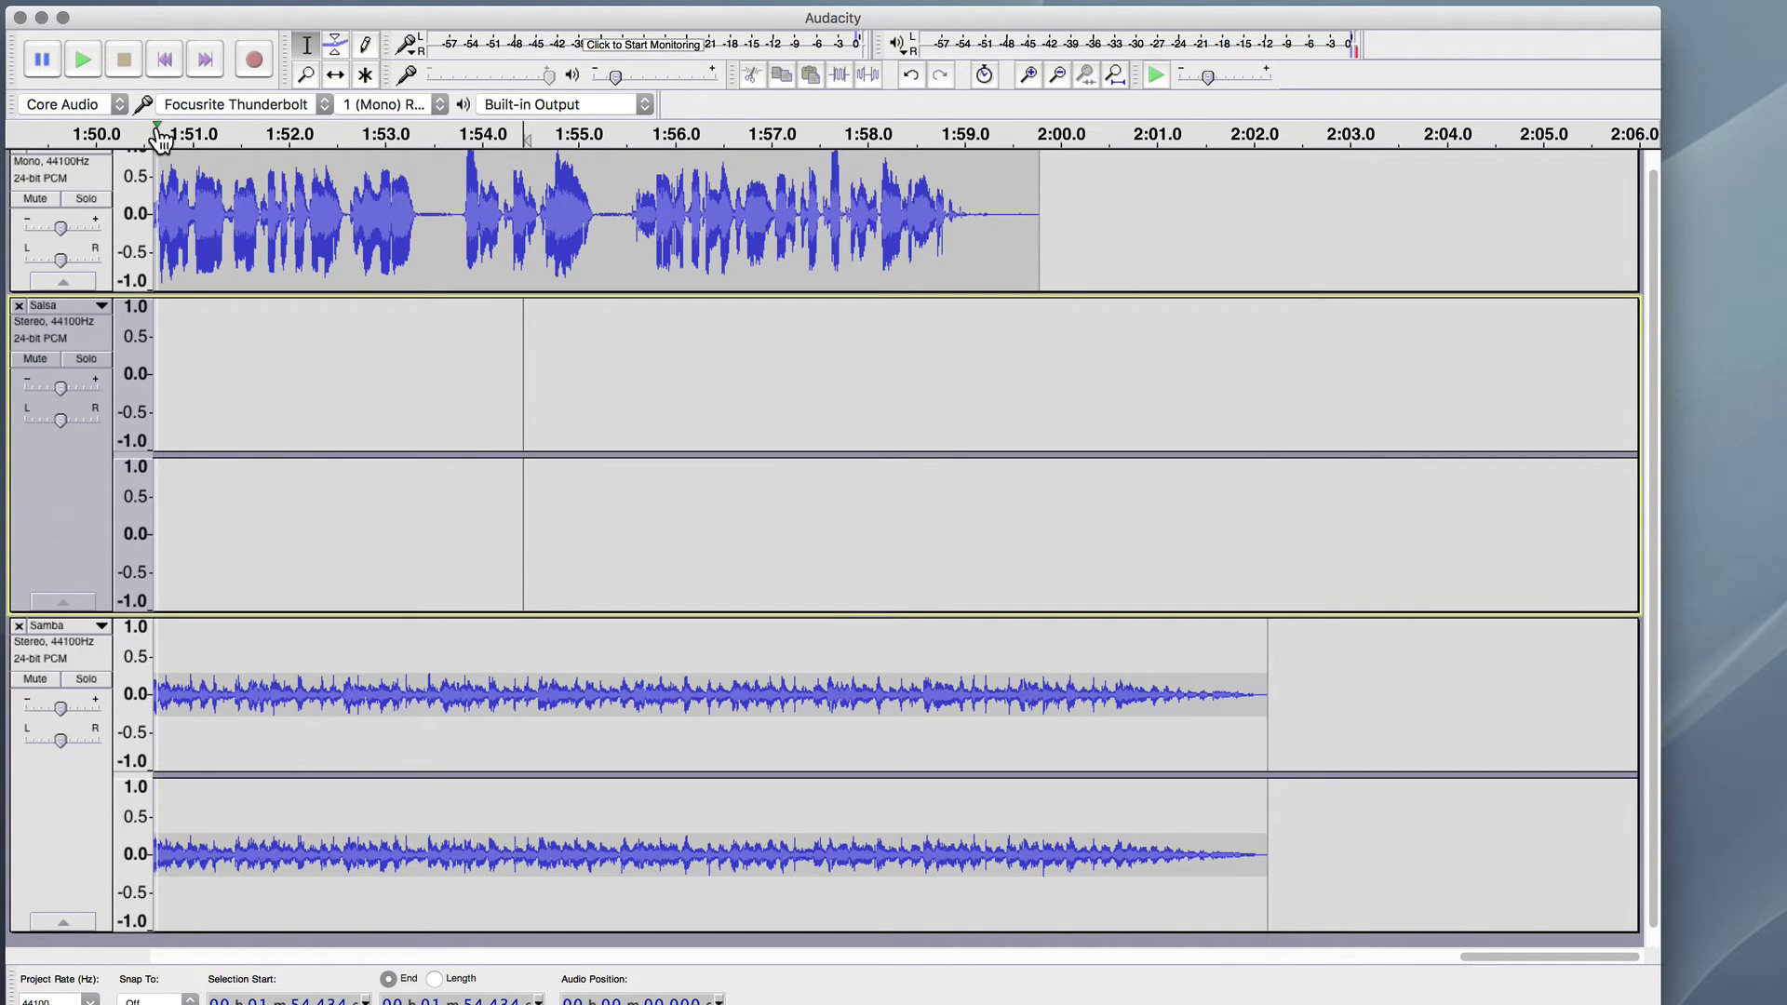
Collapse all tracks, then expand the narration track briefly and collapse it again.
click(250, 11)
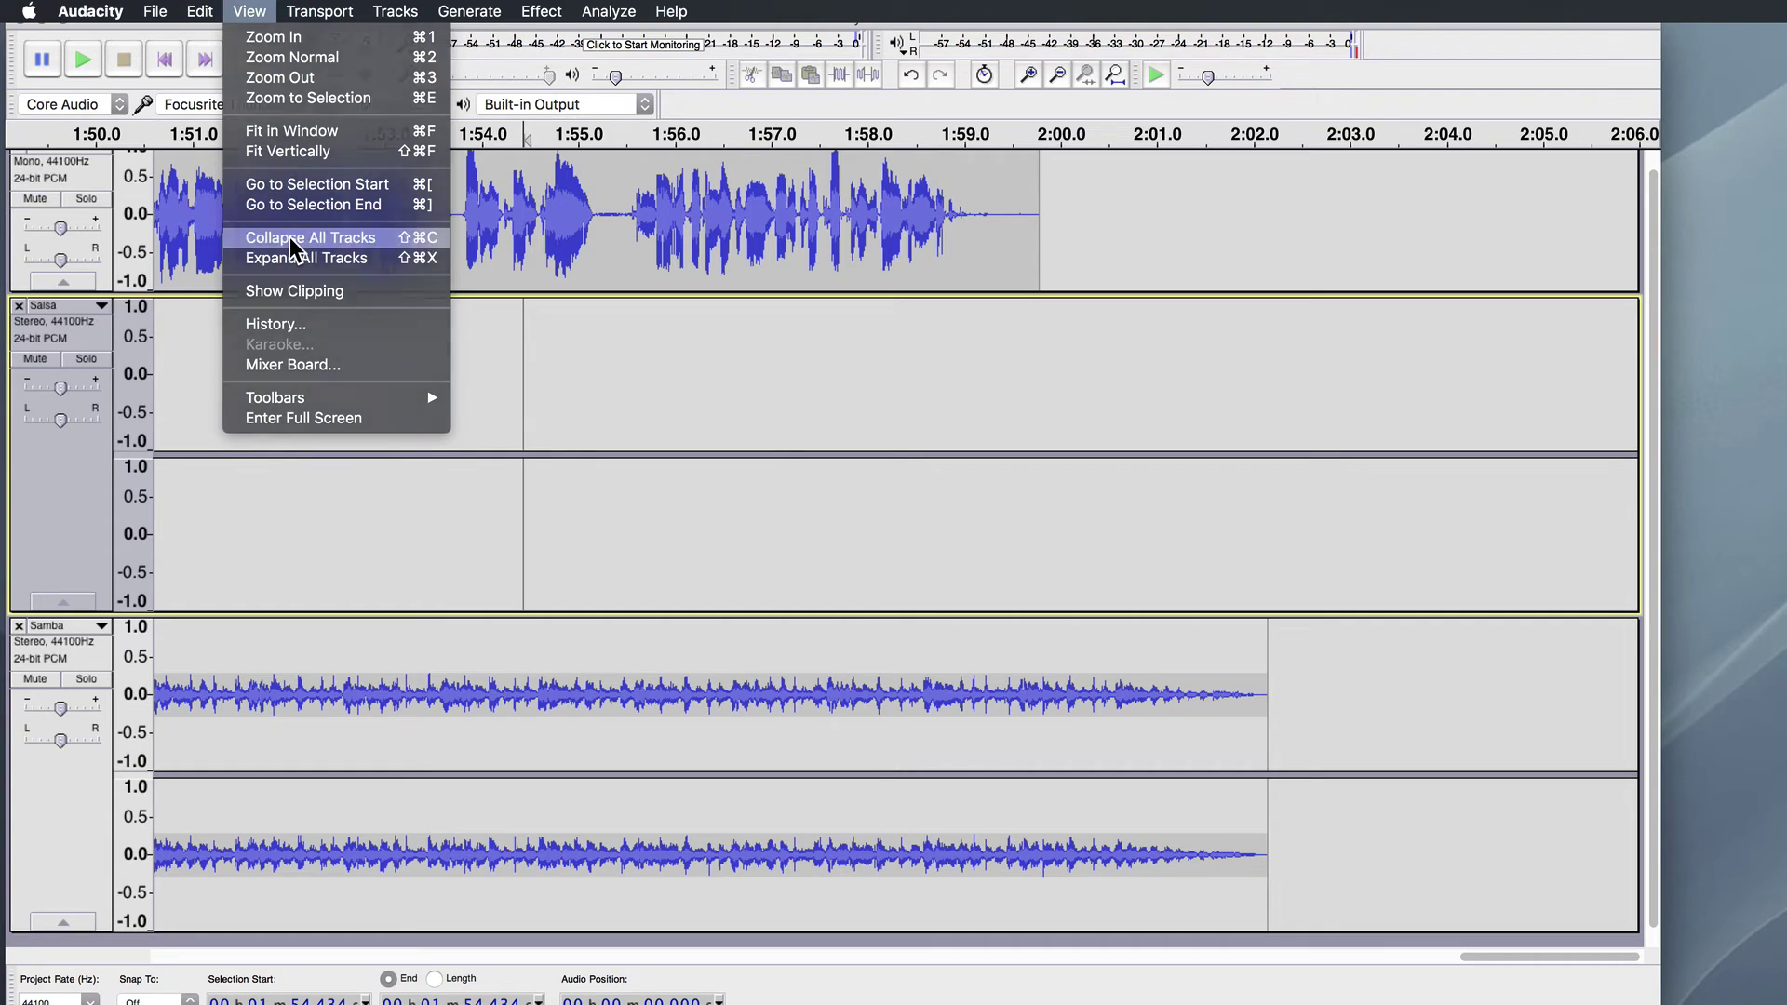
click(288, 238)
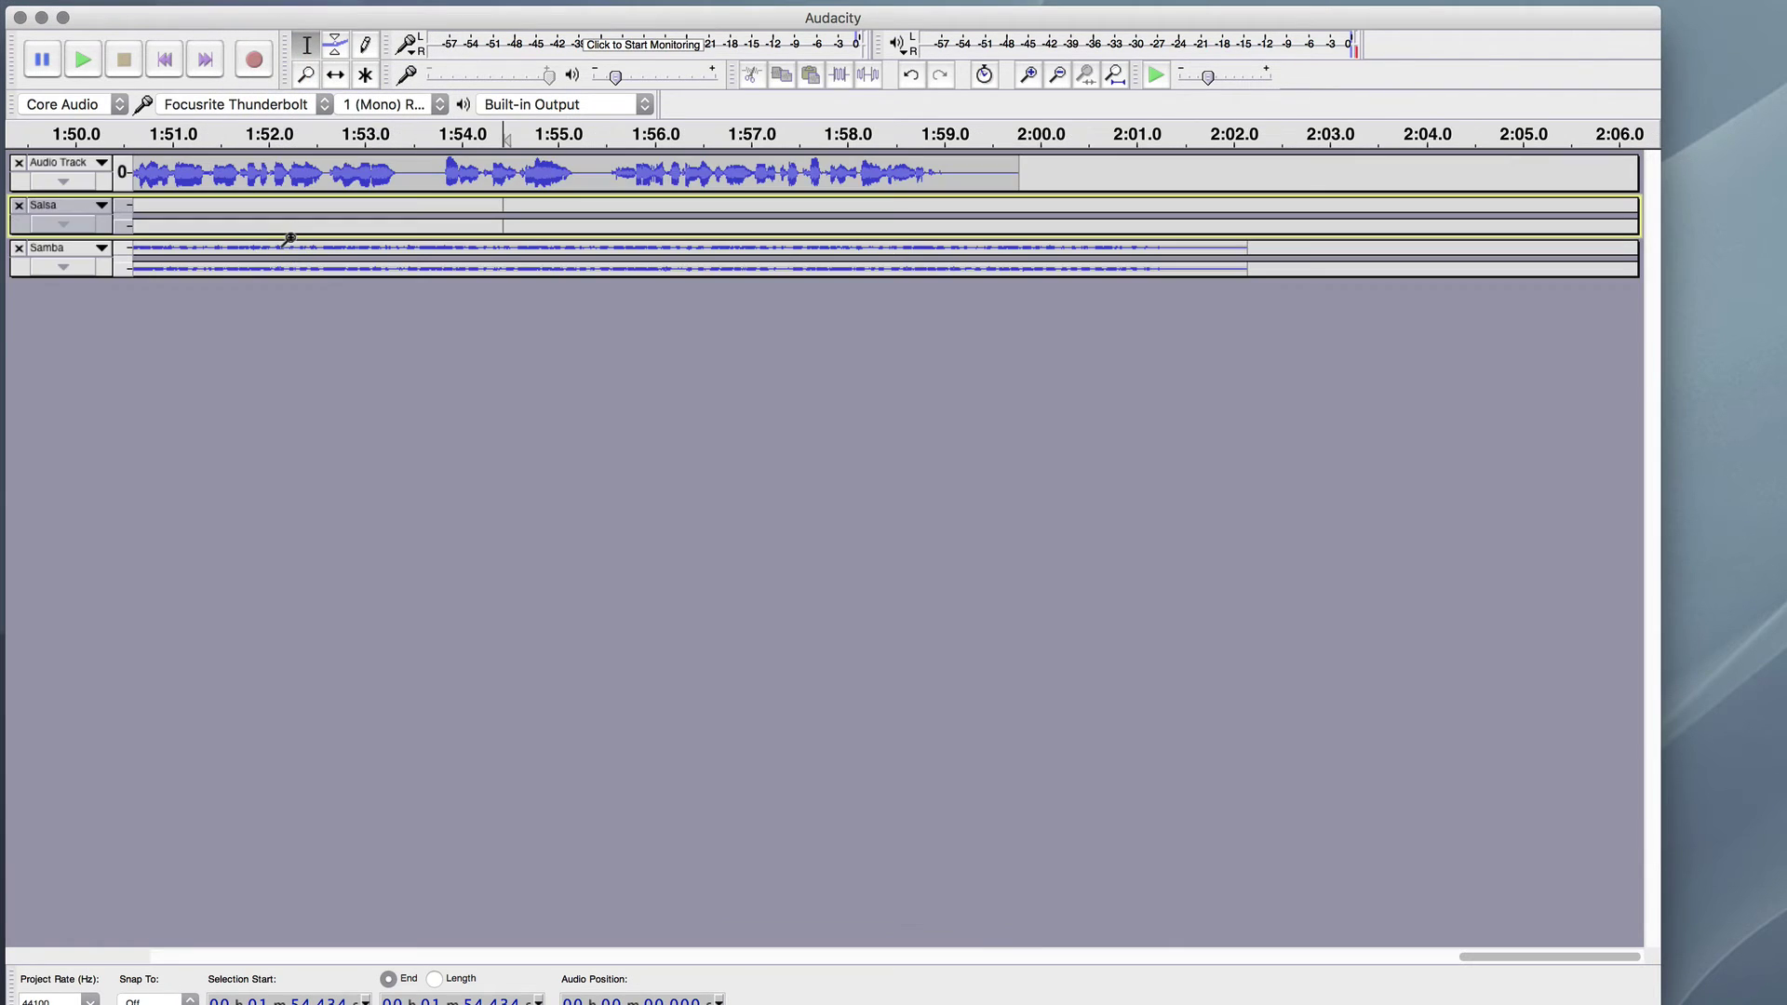
click(85, 180)
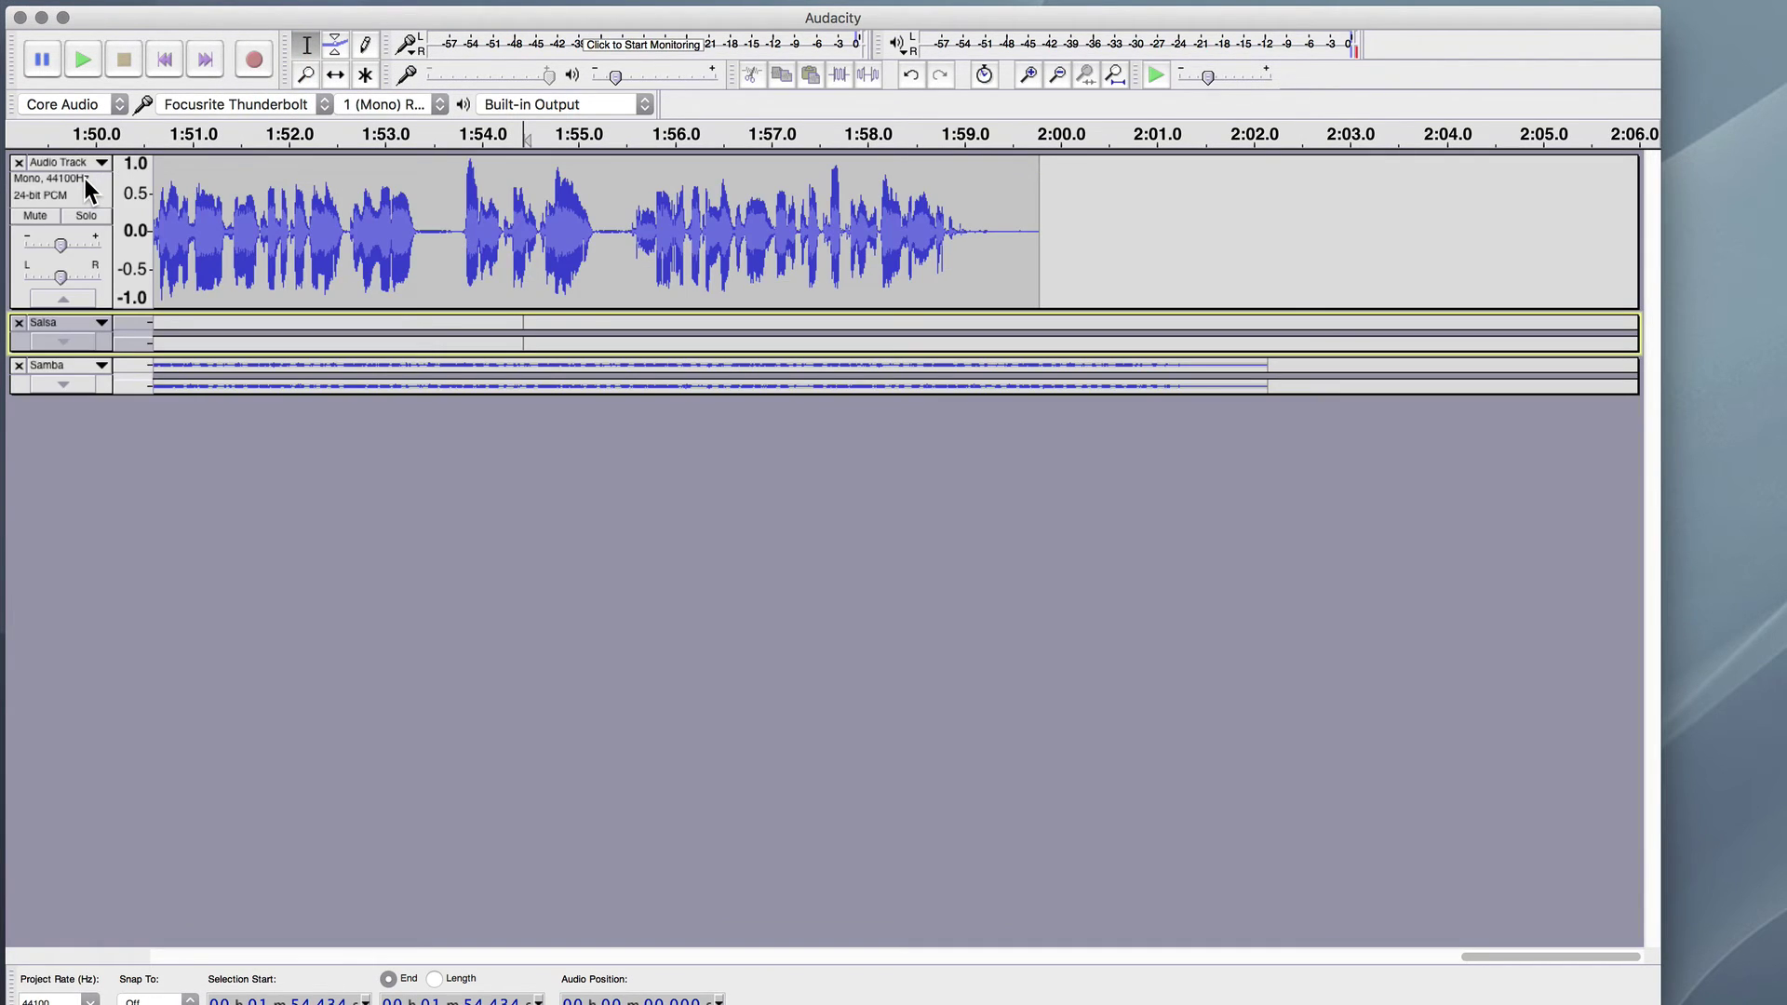
click(71, 290)
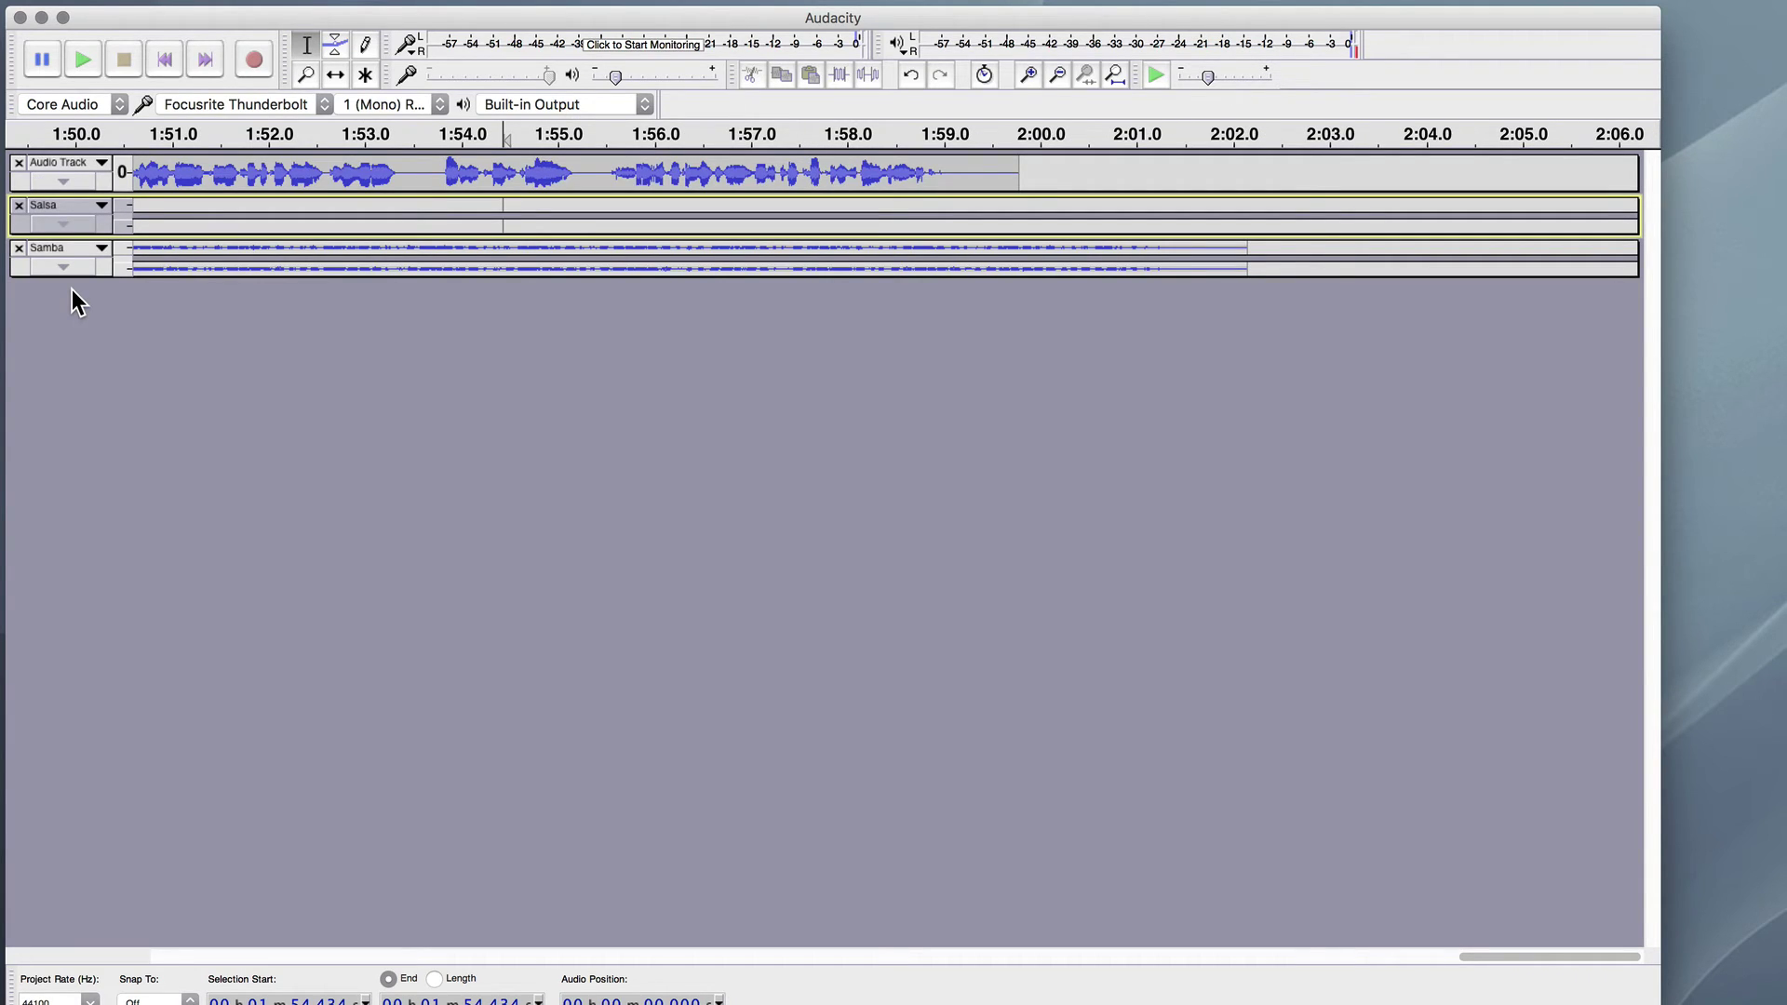
Export the whole mix to the Desktop as an MP3 named Genre Test, accepting the stereo mixdown and leaving the metadata blank.
key(super+a)
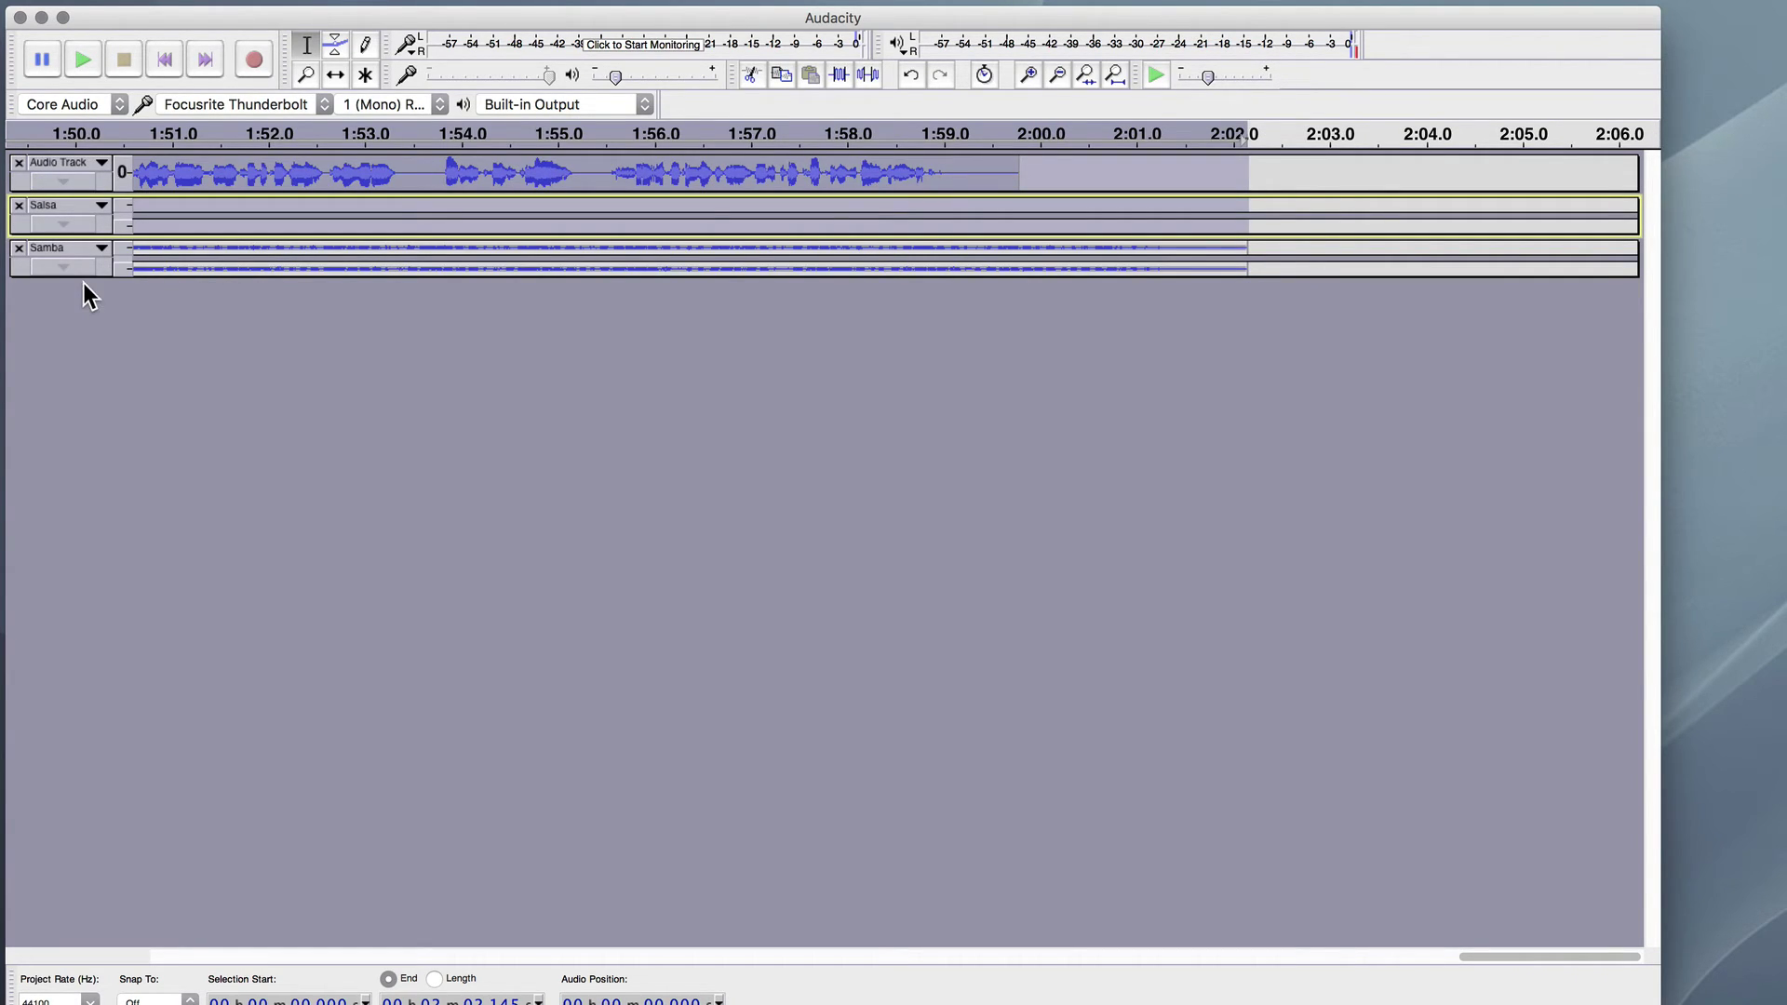
click(154, 10)
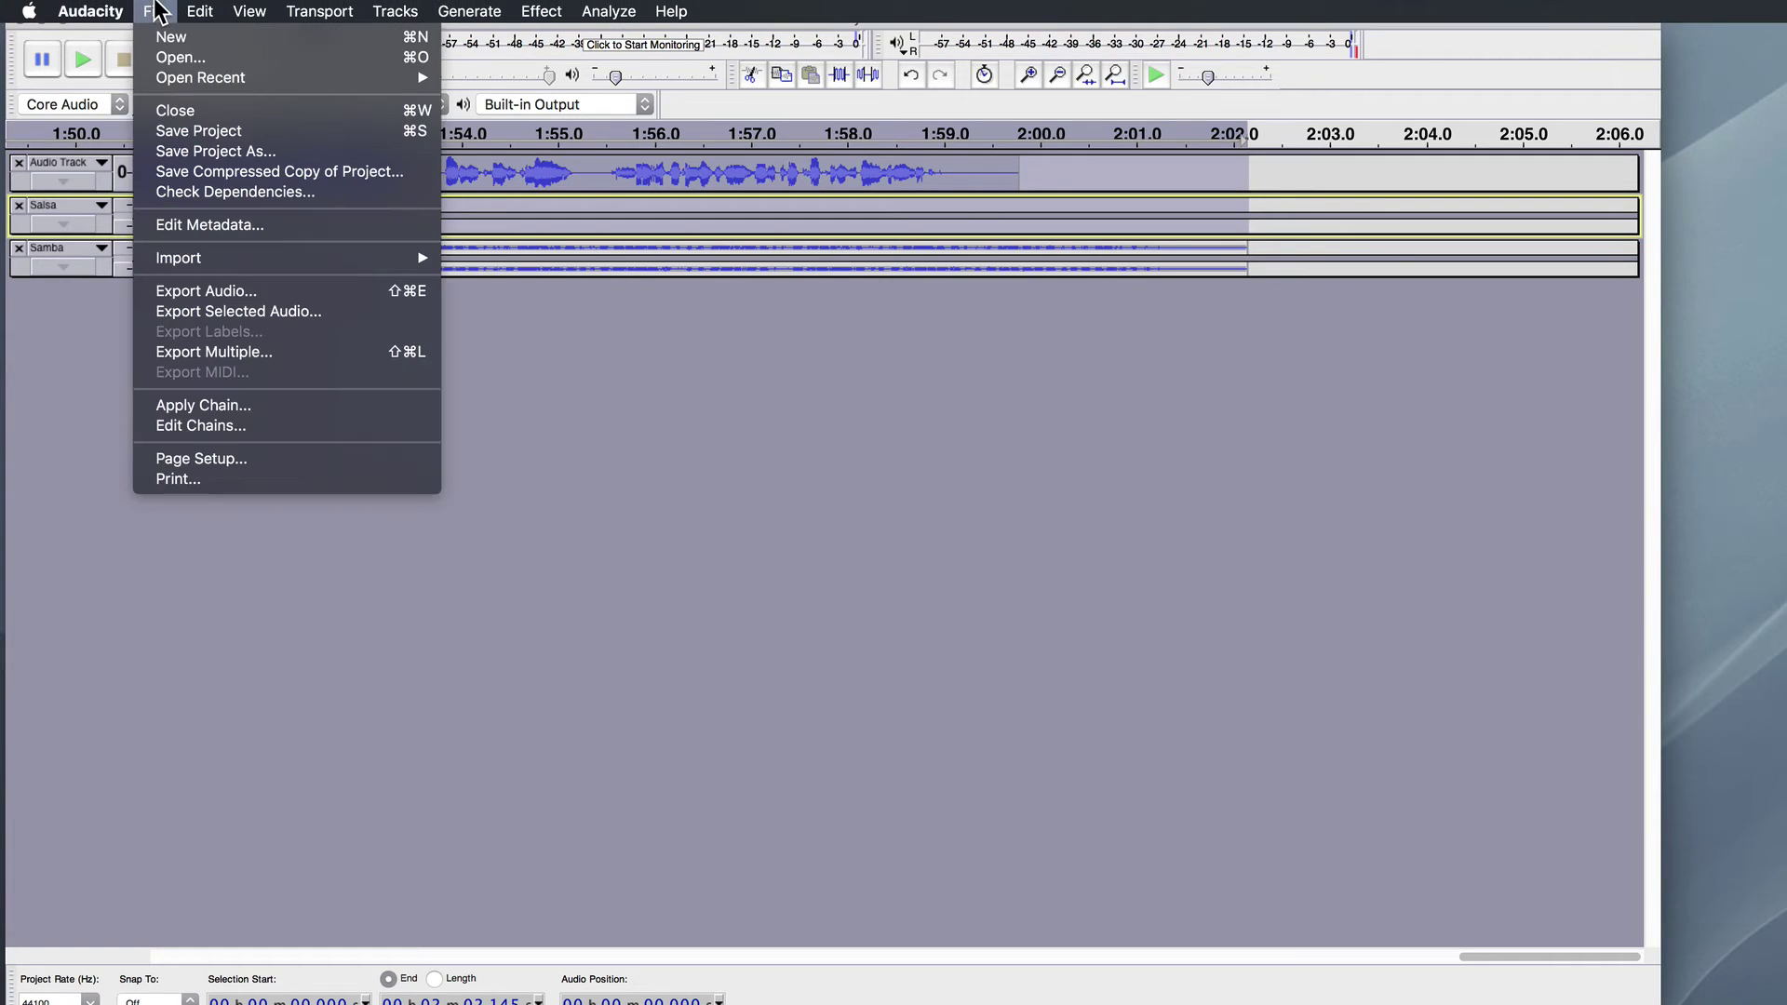
click(225, 287)
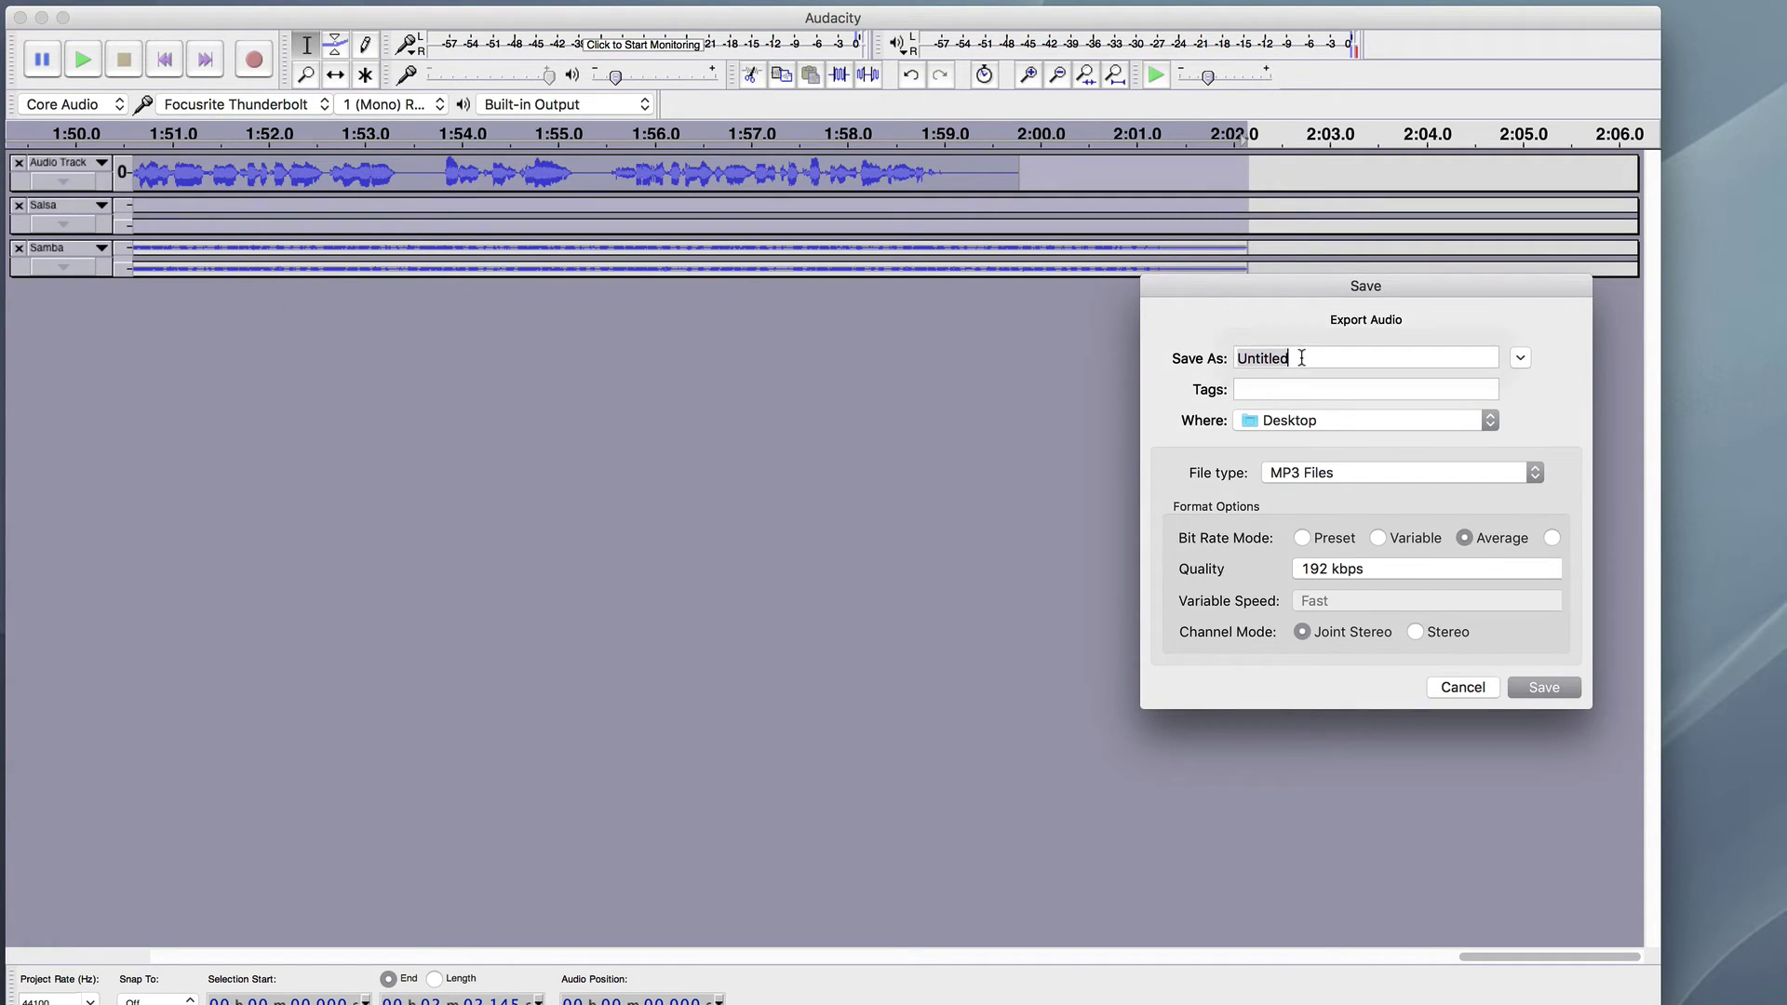
text(G)
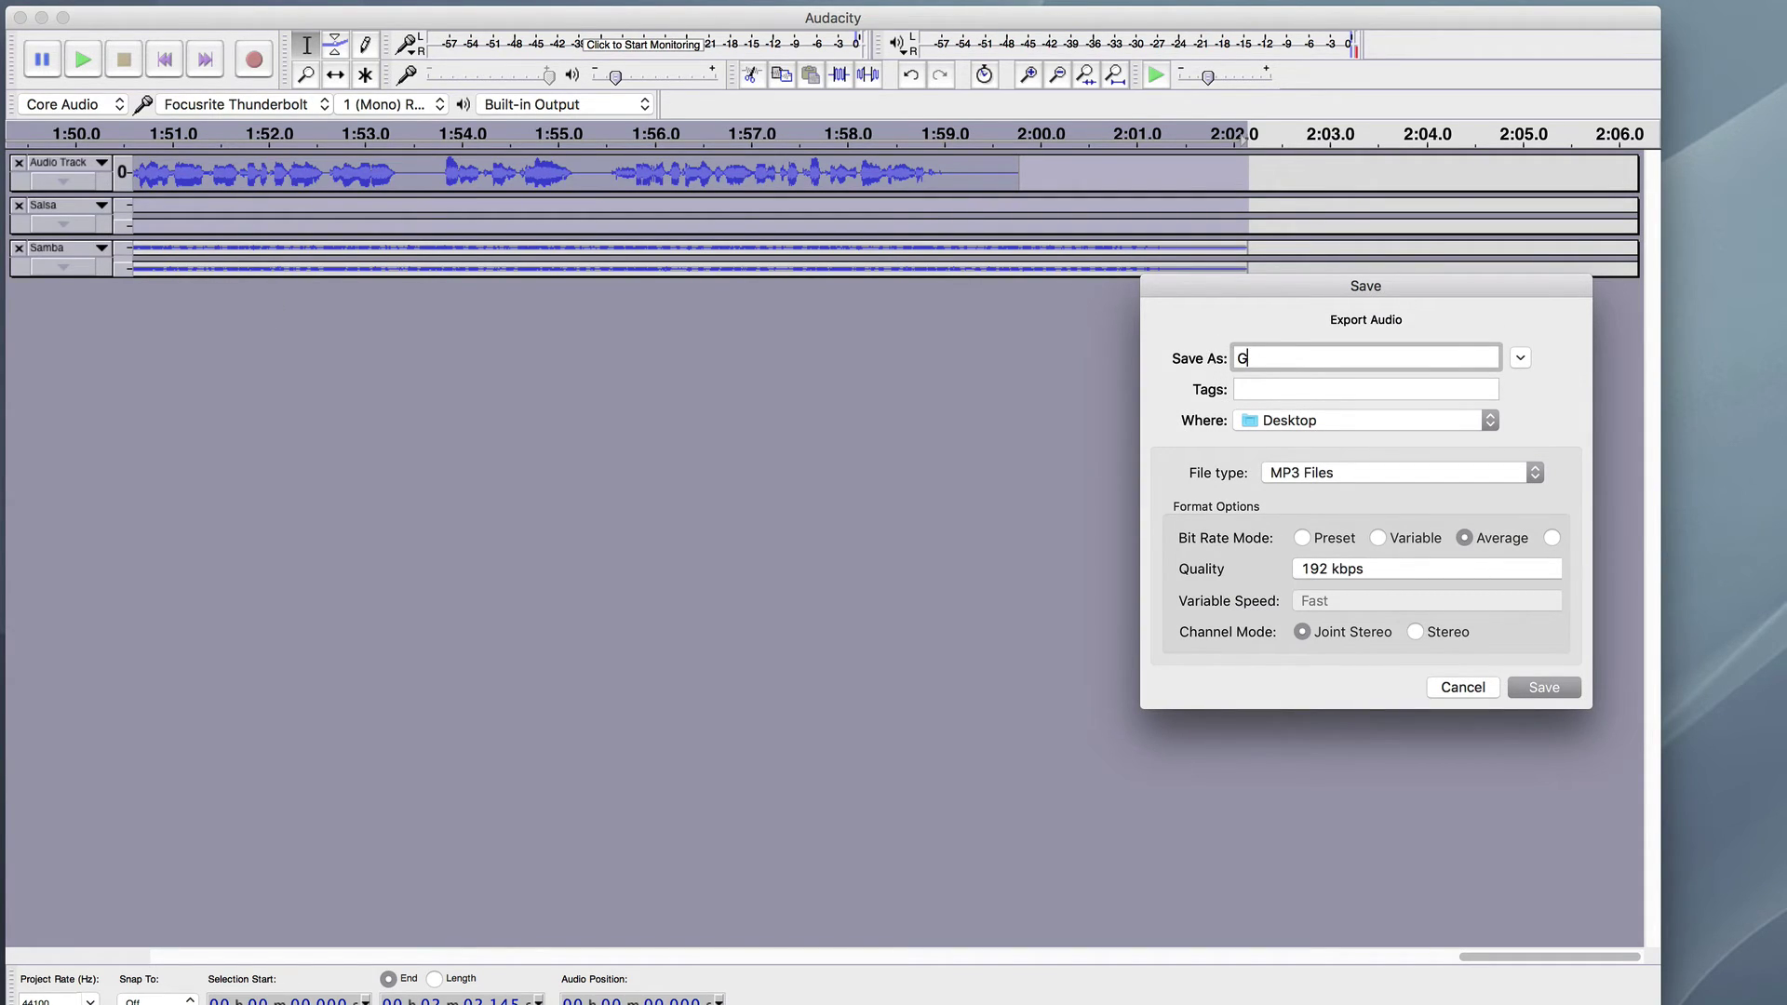
text(enre Test)
click(1527, 690)
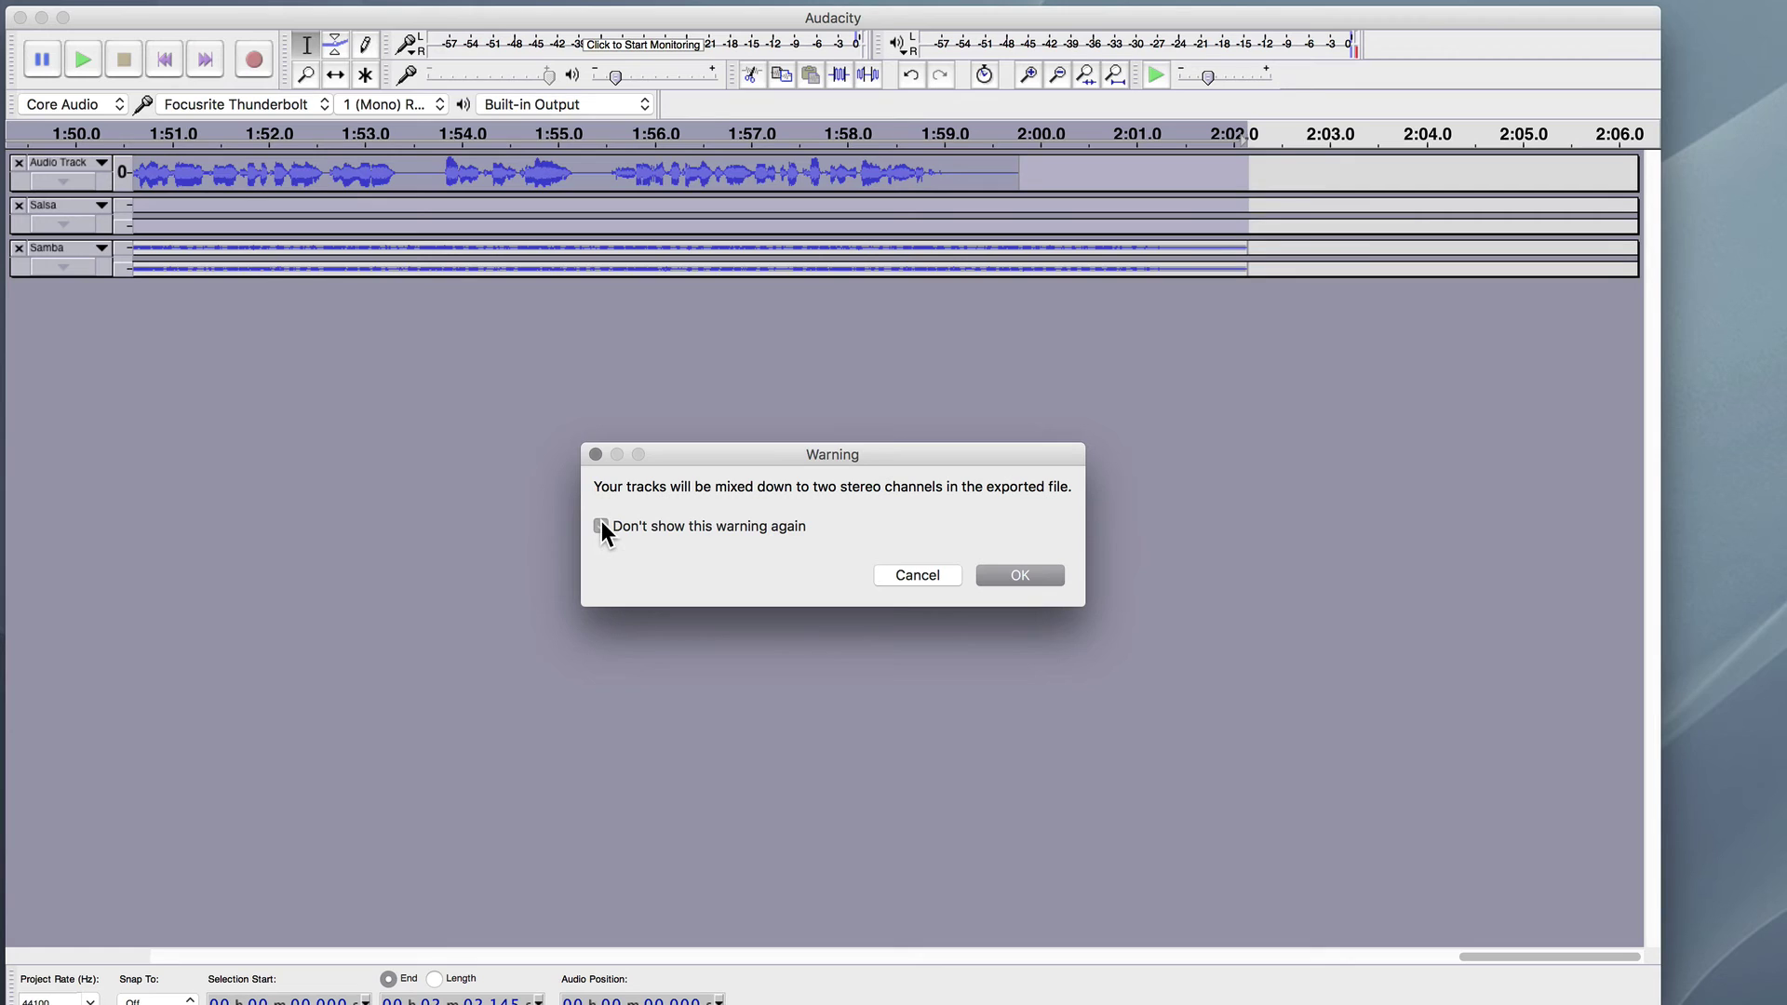
click(1052, 583)
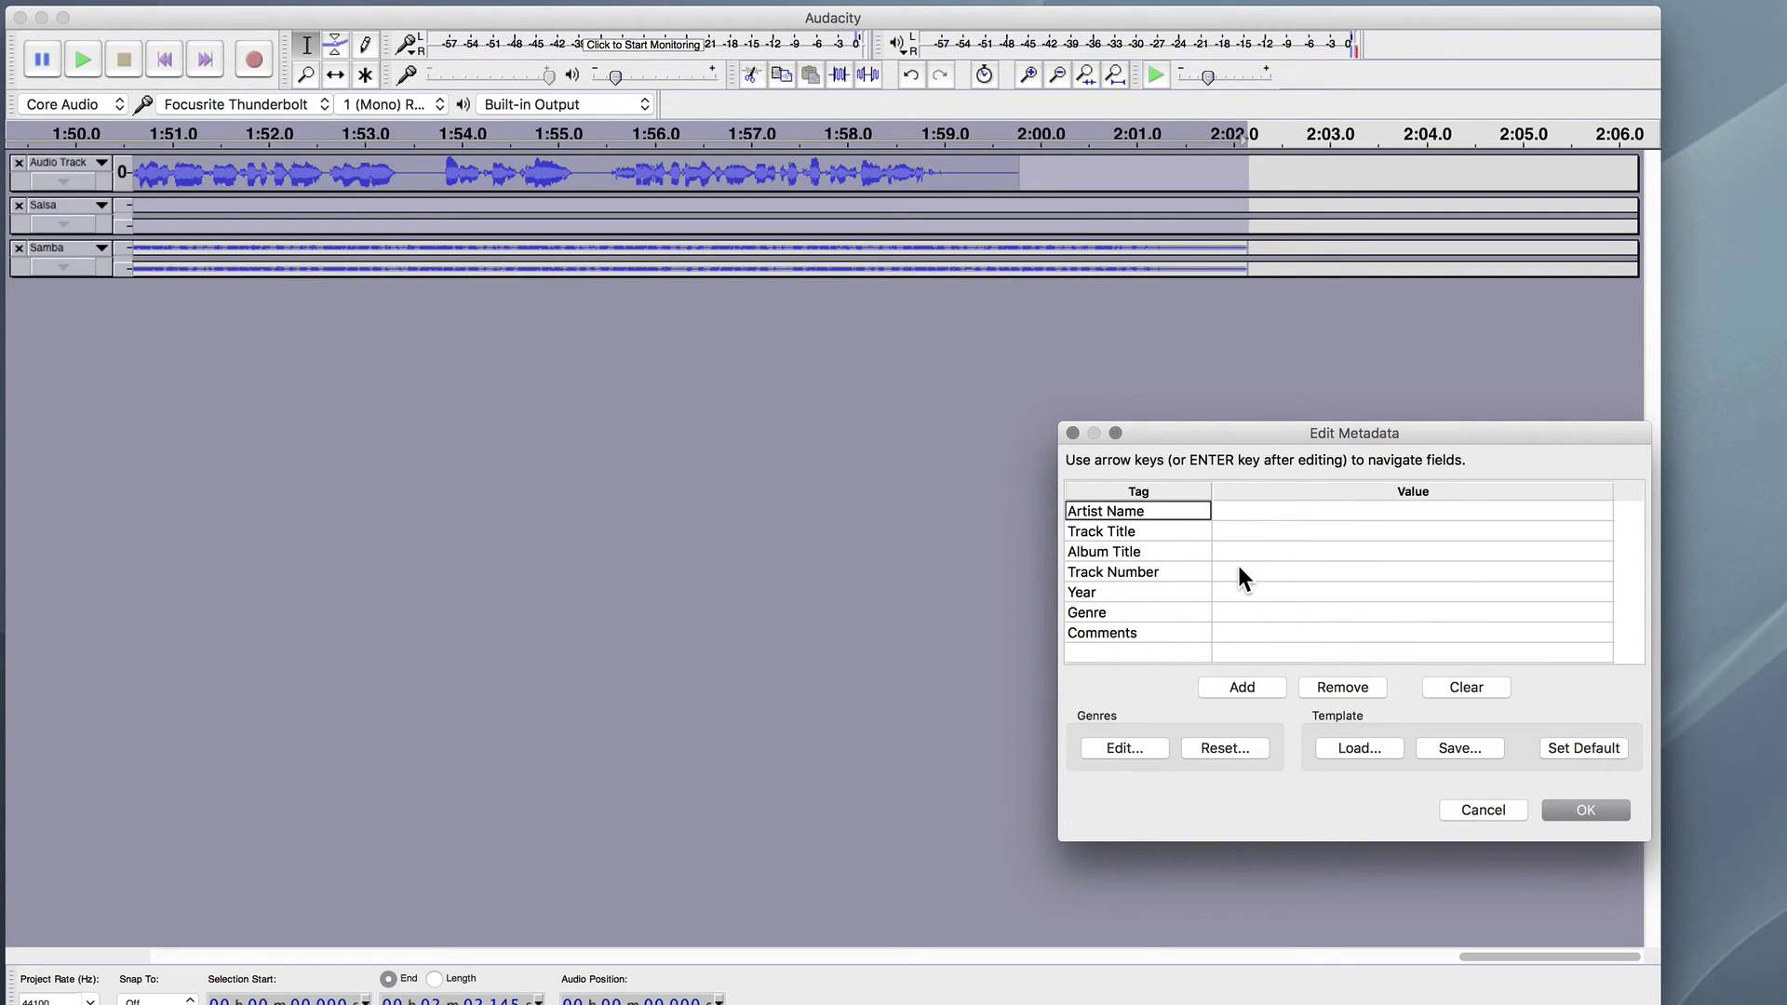
click(1569, 807)
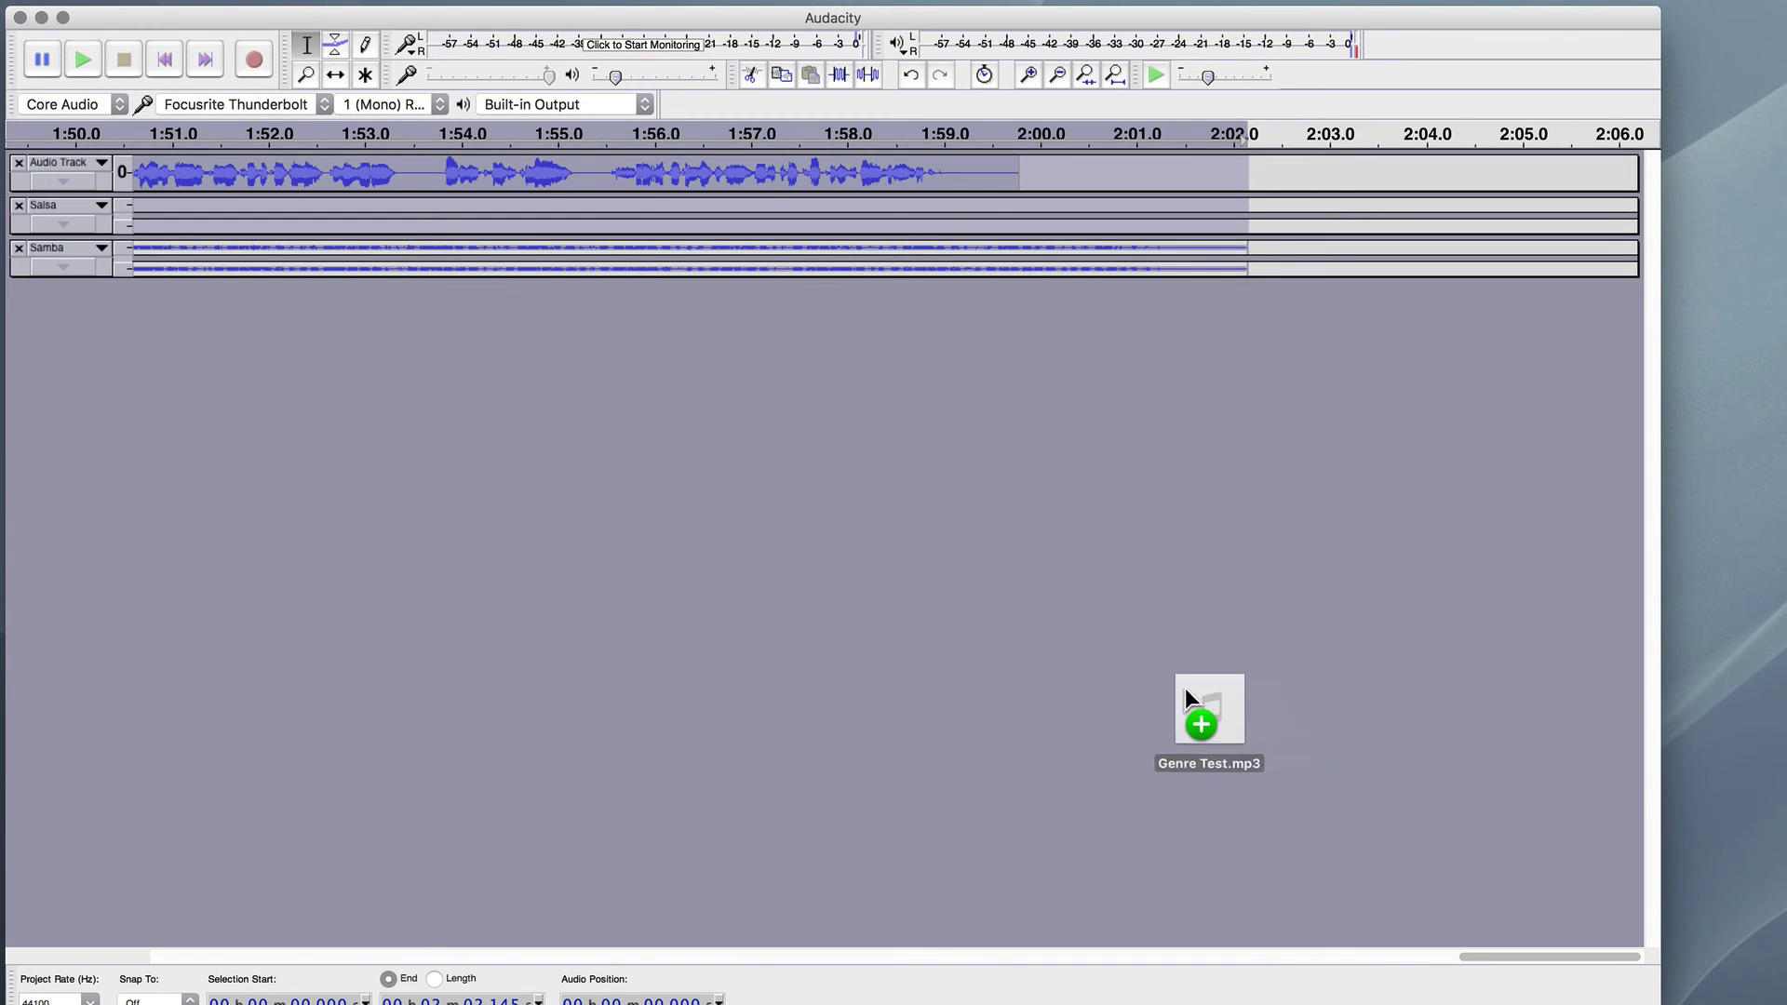
Import Genre Test.mp3 from the Desktop into the project as a new track.
drag(1186, 689, 813, 528)
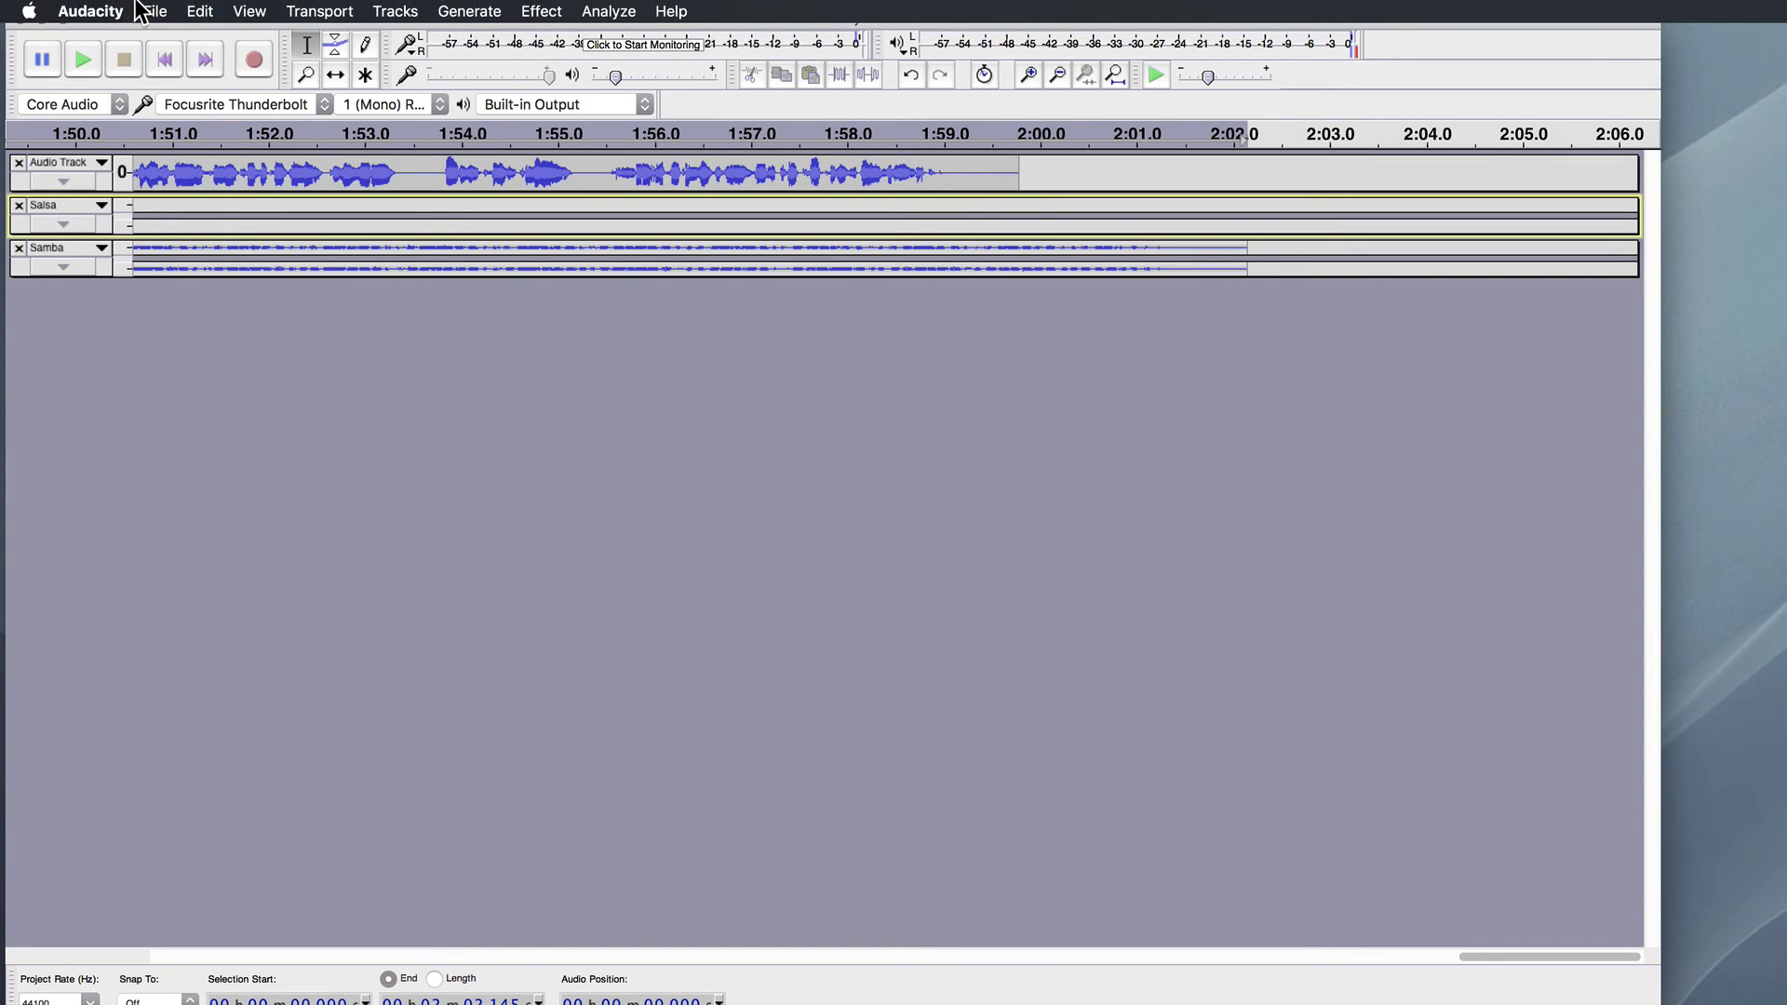
click(153, 11)
mouse_move(208, 260)
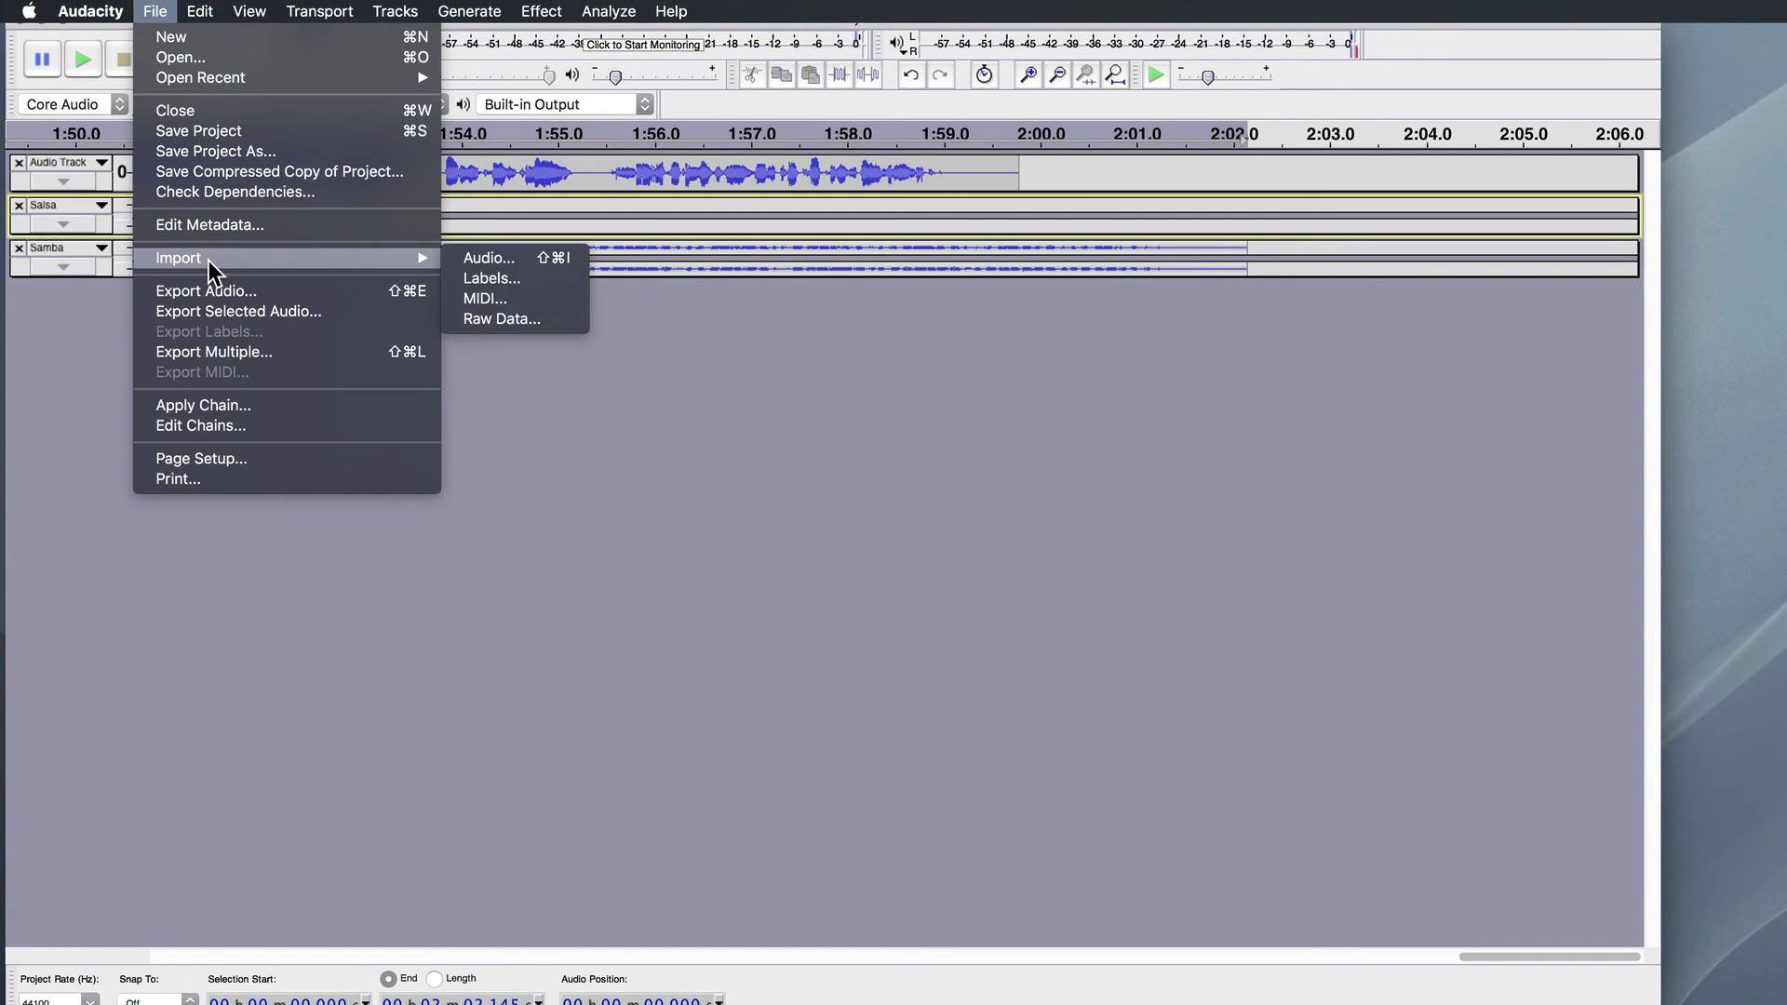
click(455, 257)
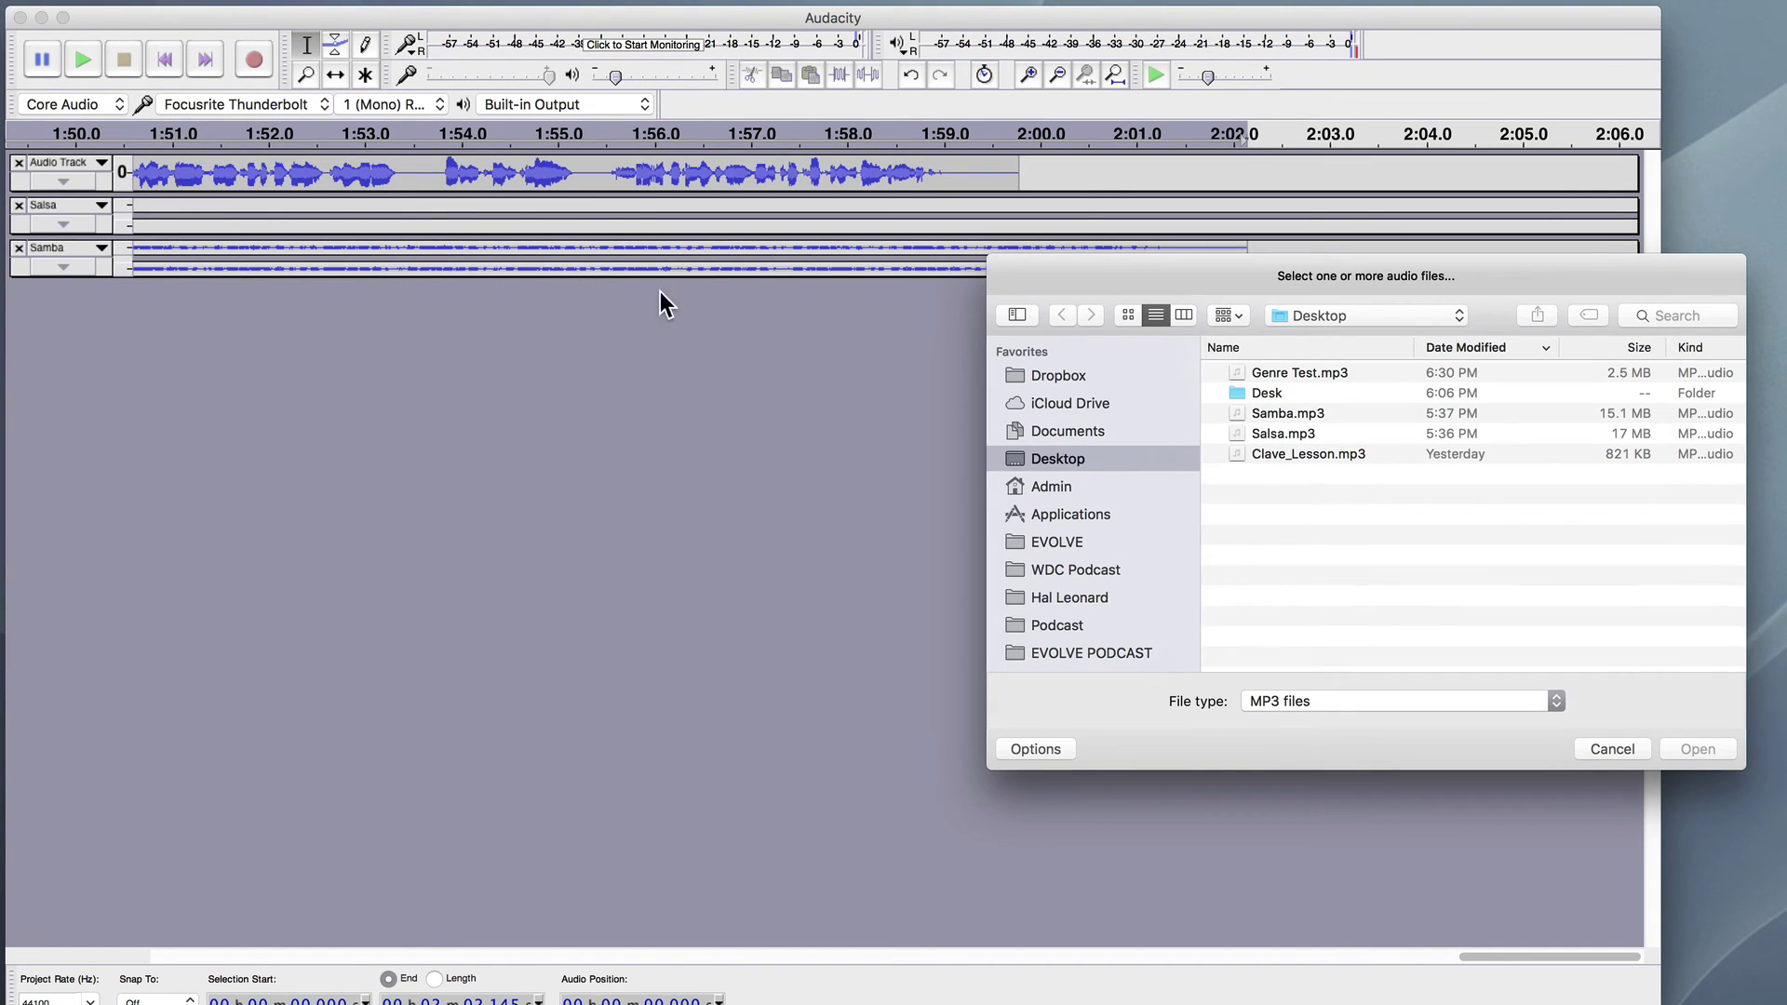
double_click(1277, 371)
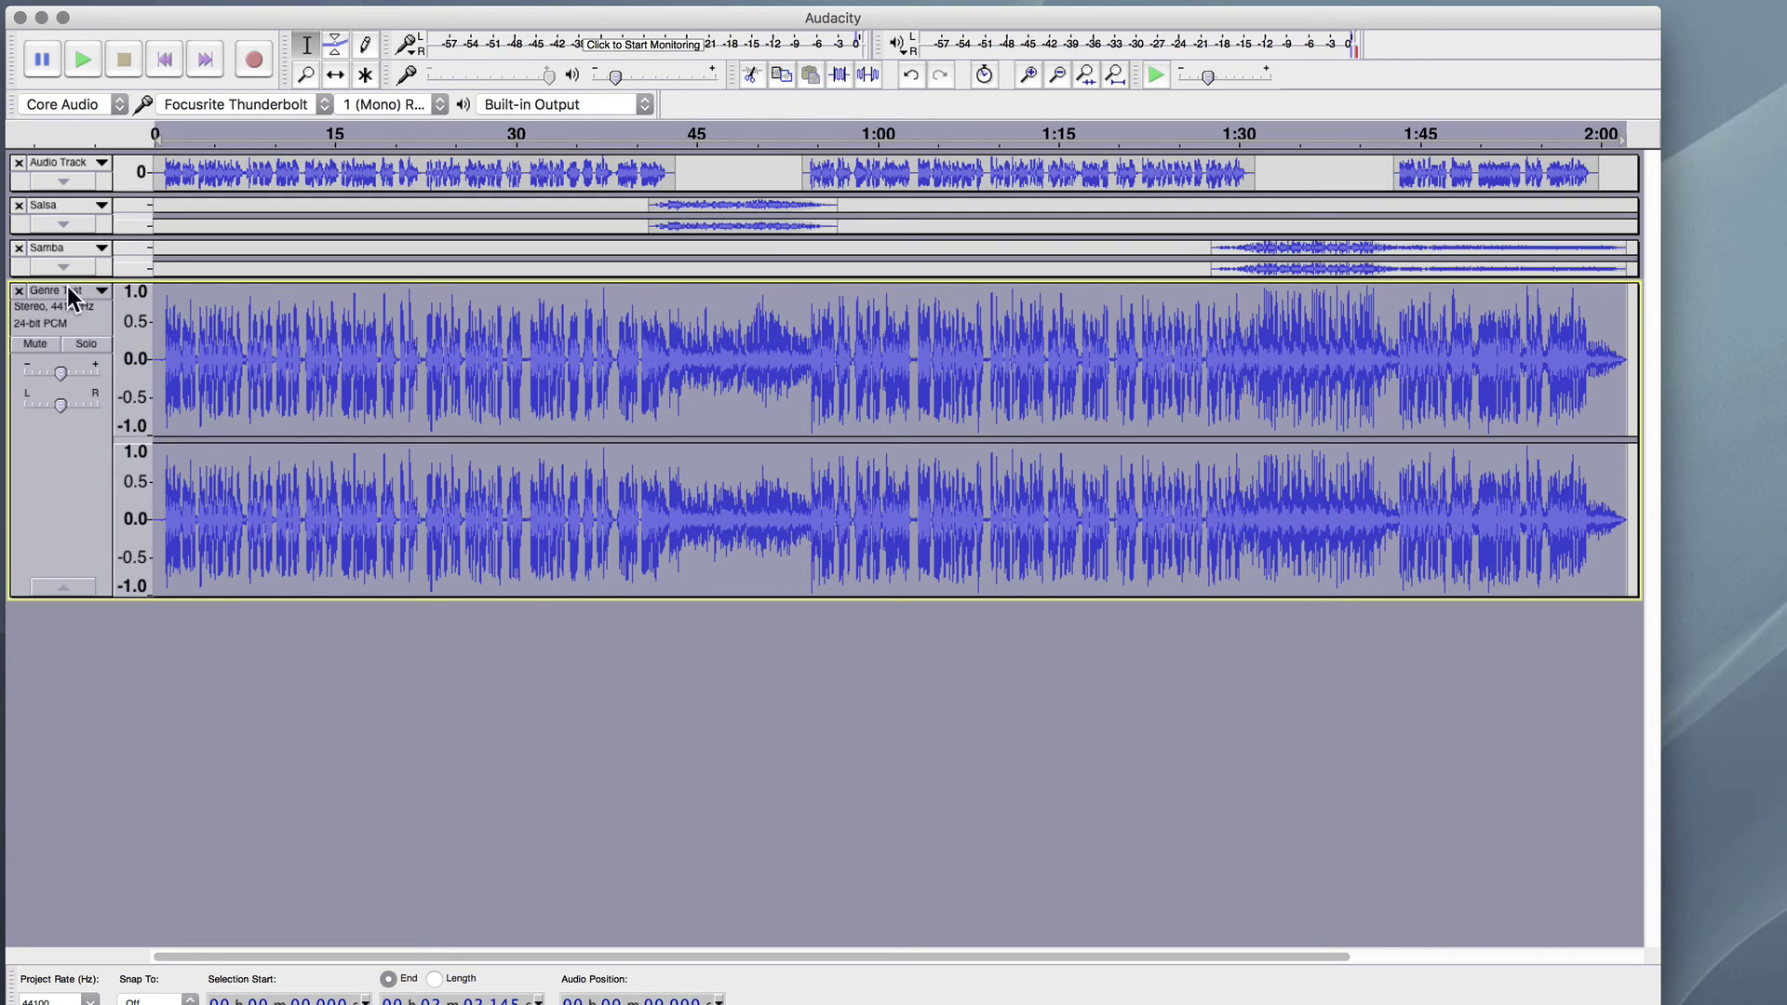
Solo the Genre Test track, listen to it from the beginning and from about 0:40, and stop playback.
click(83, 346)
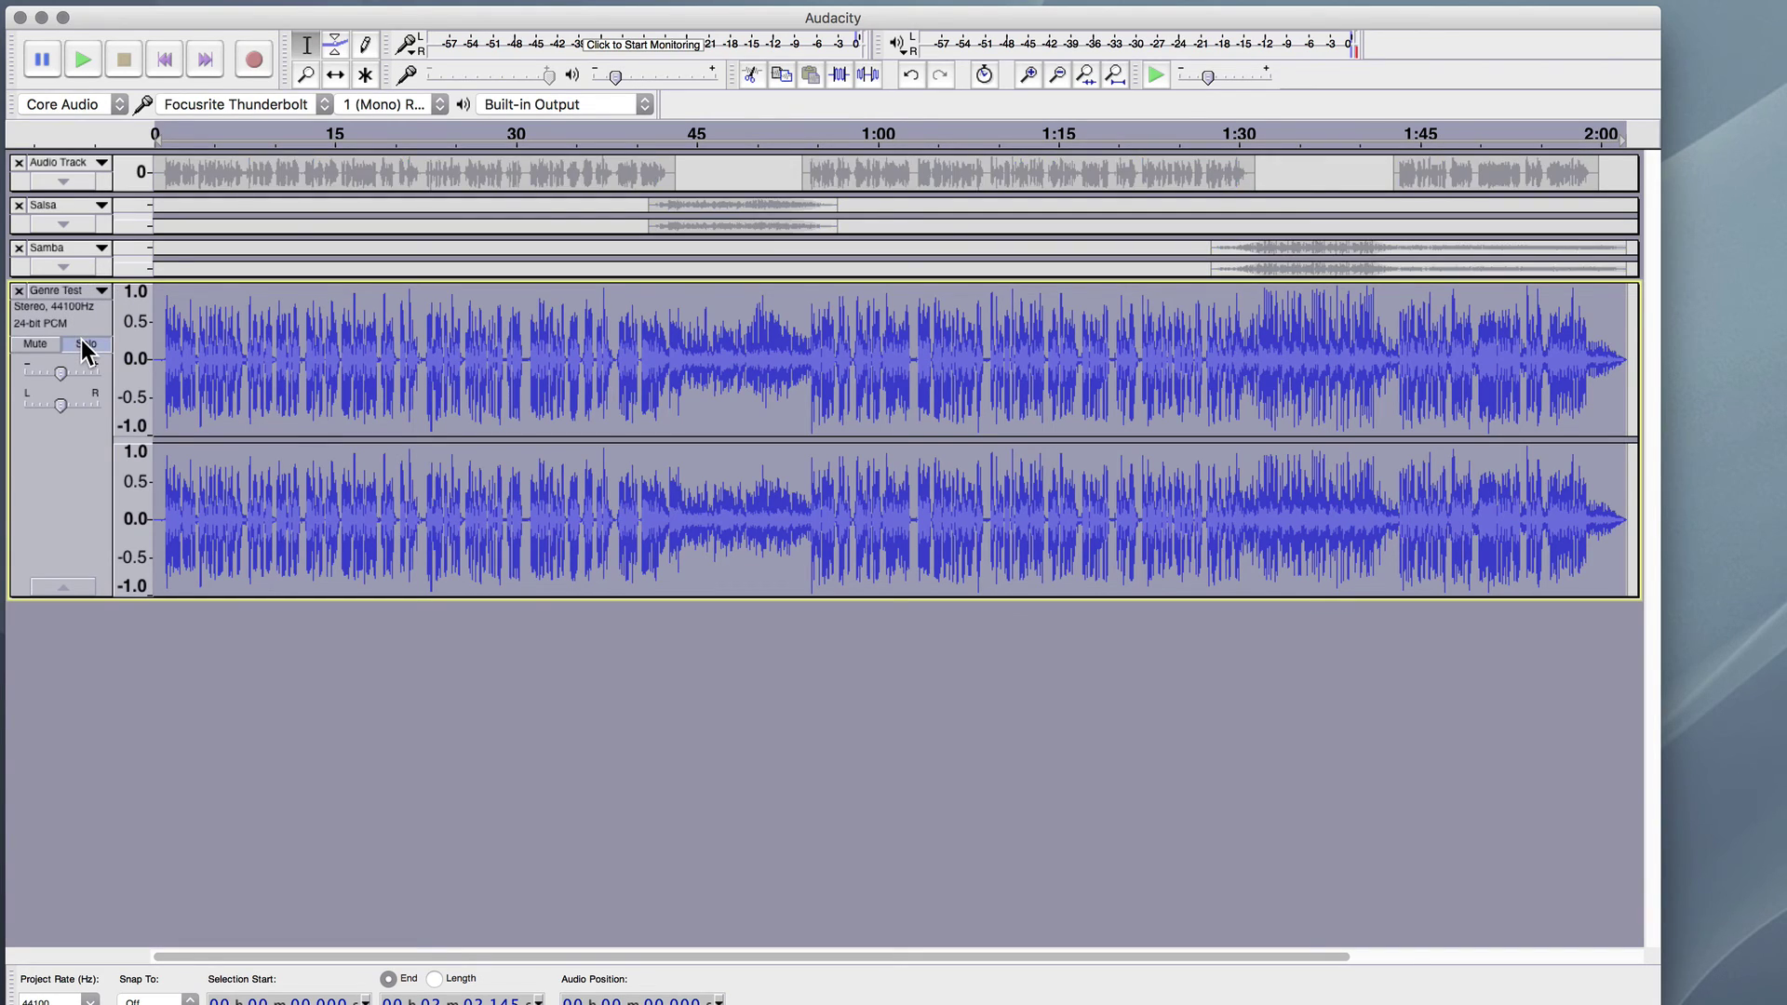
click(81, 58)
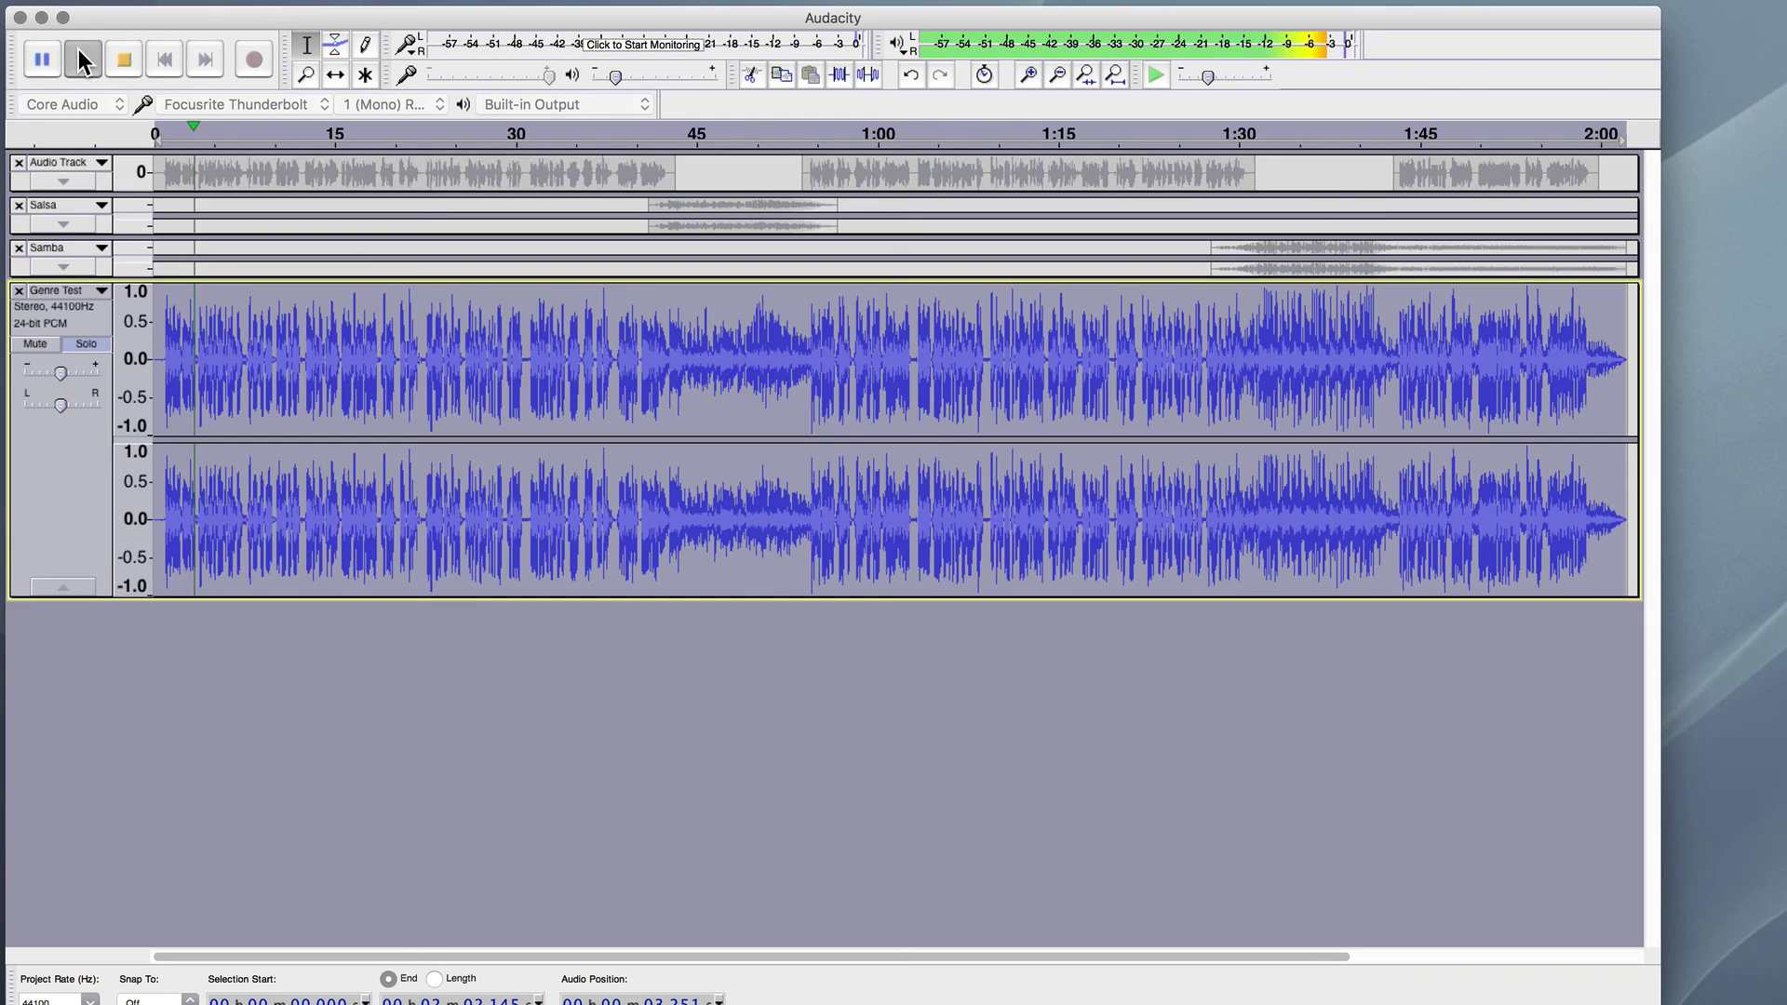
click(632, 124)
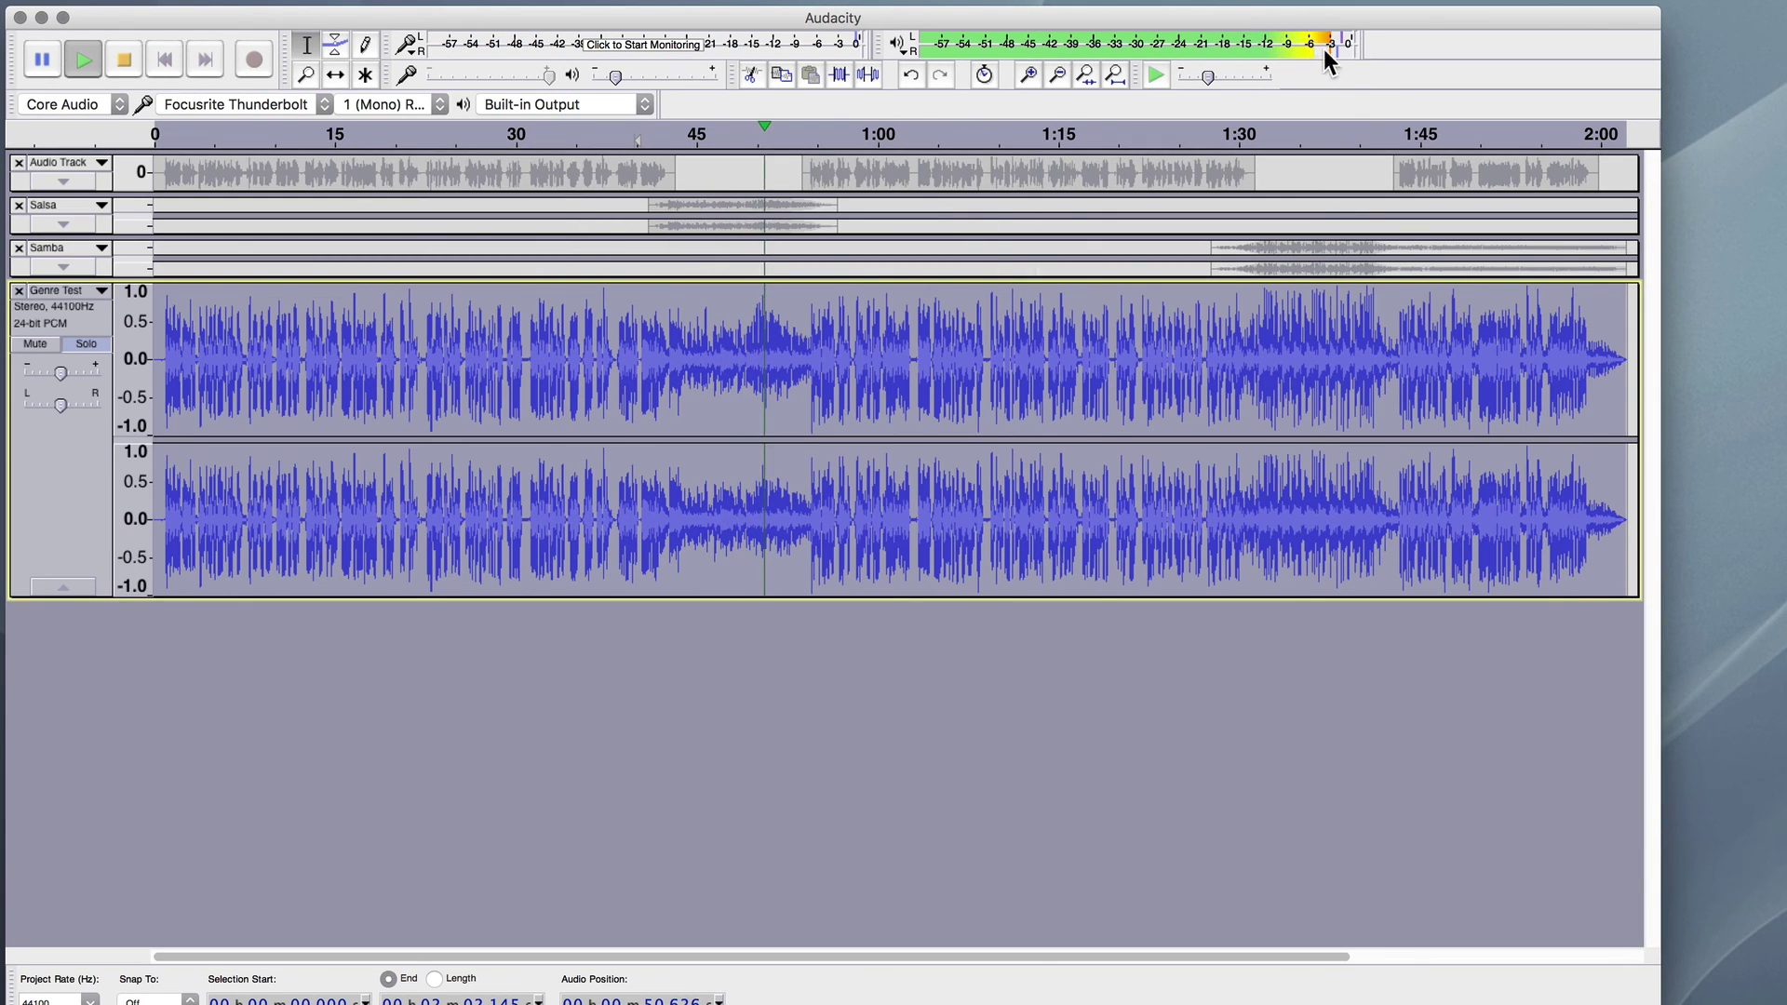
click(123, 60)
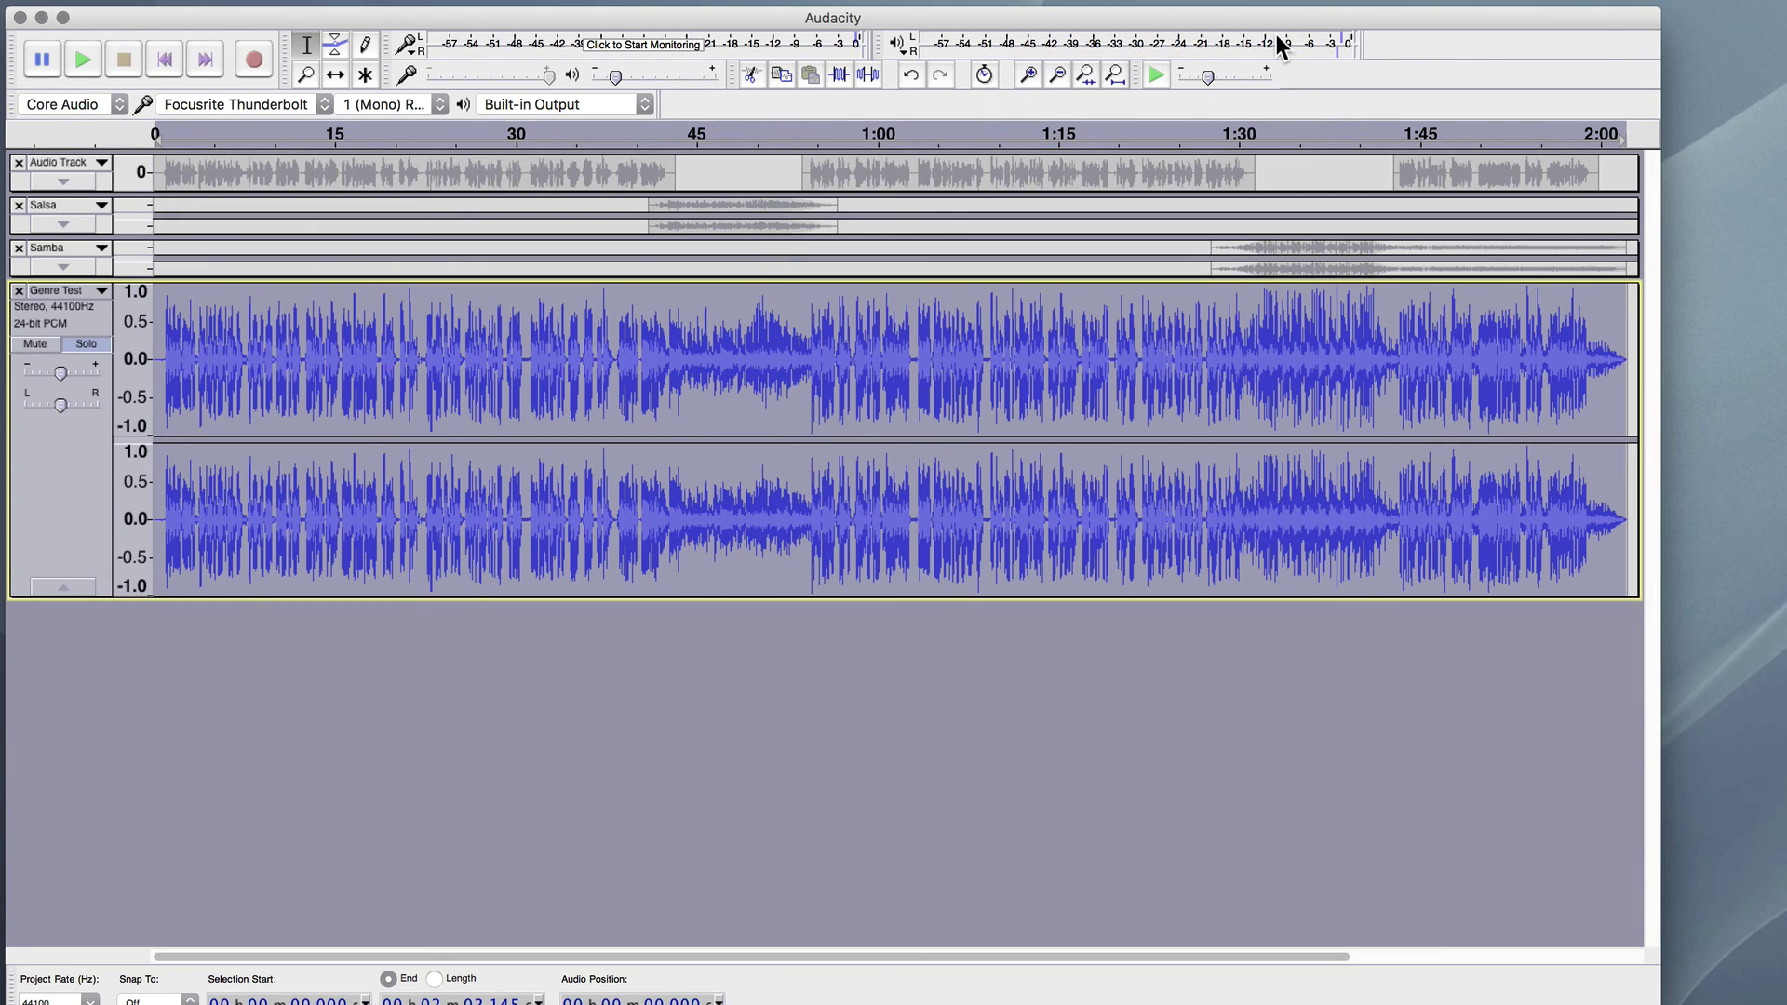